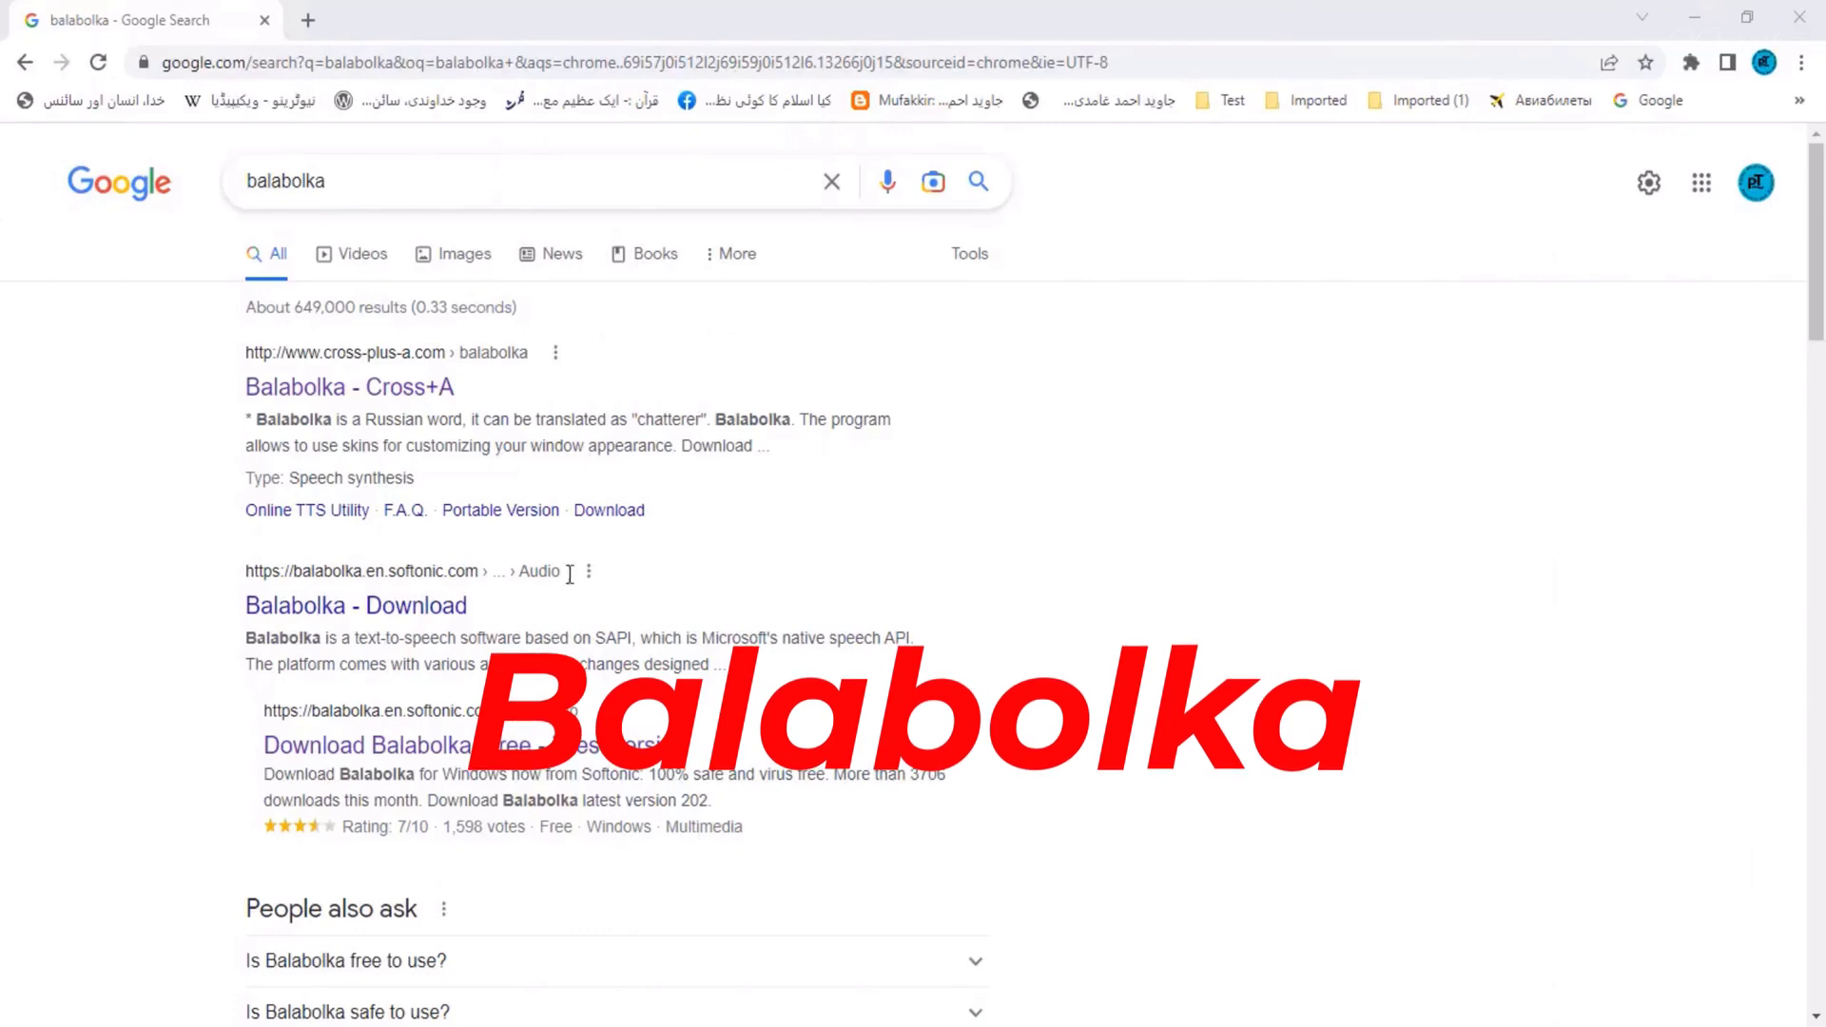
{"action": "left_click_drag", "start_coordinate": [355, 180], "coordinate": [237, 190]}
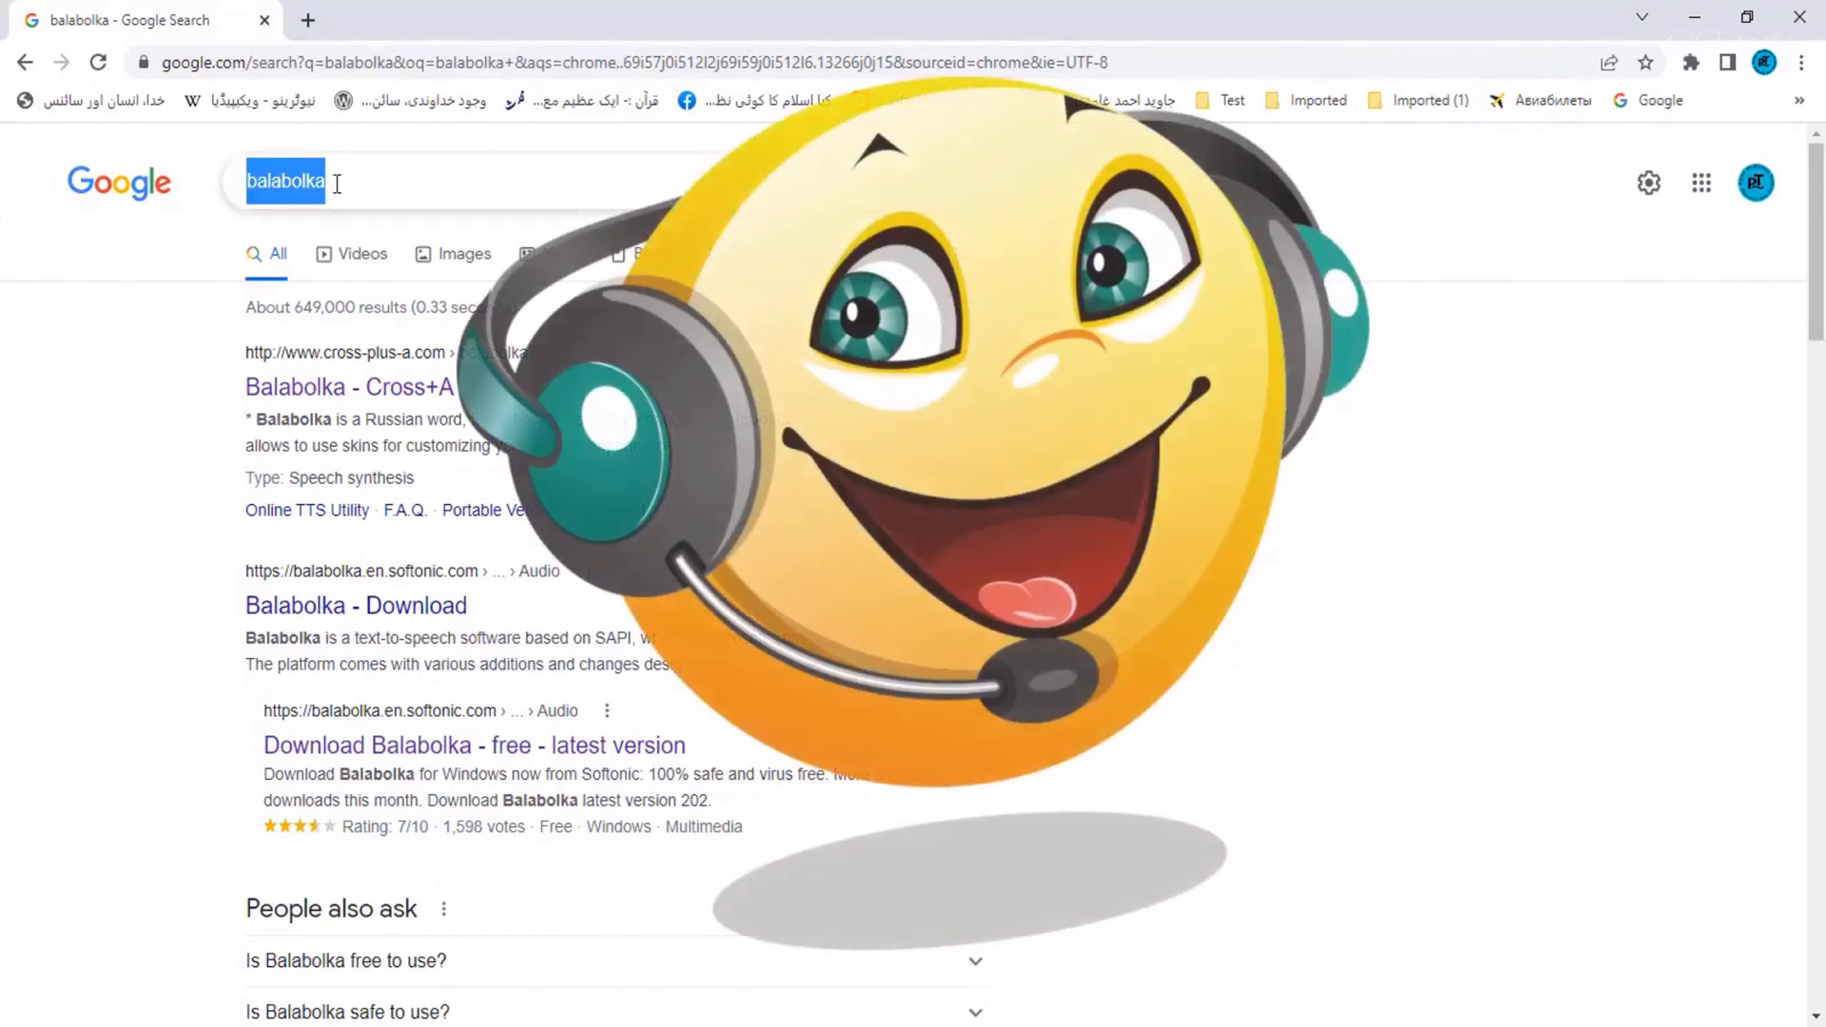
{"action": "left_click", "coordinate": [336, 184]}
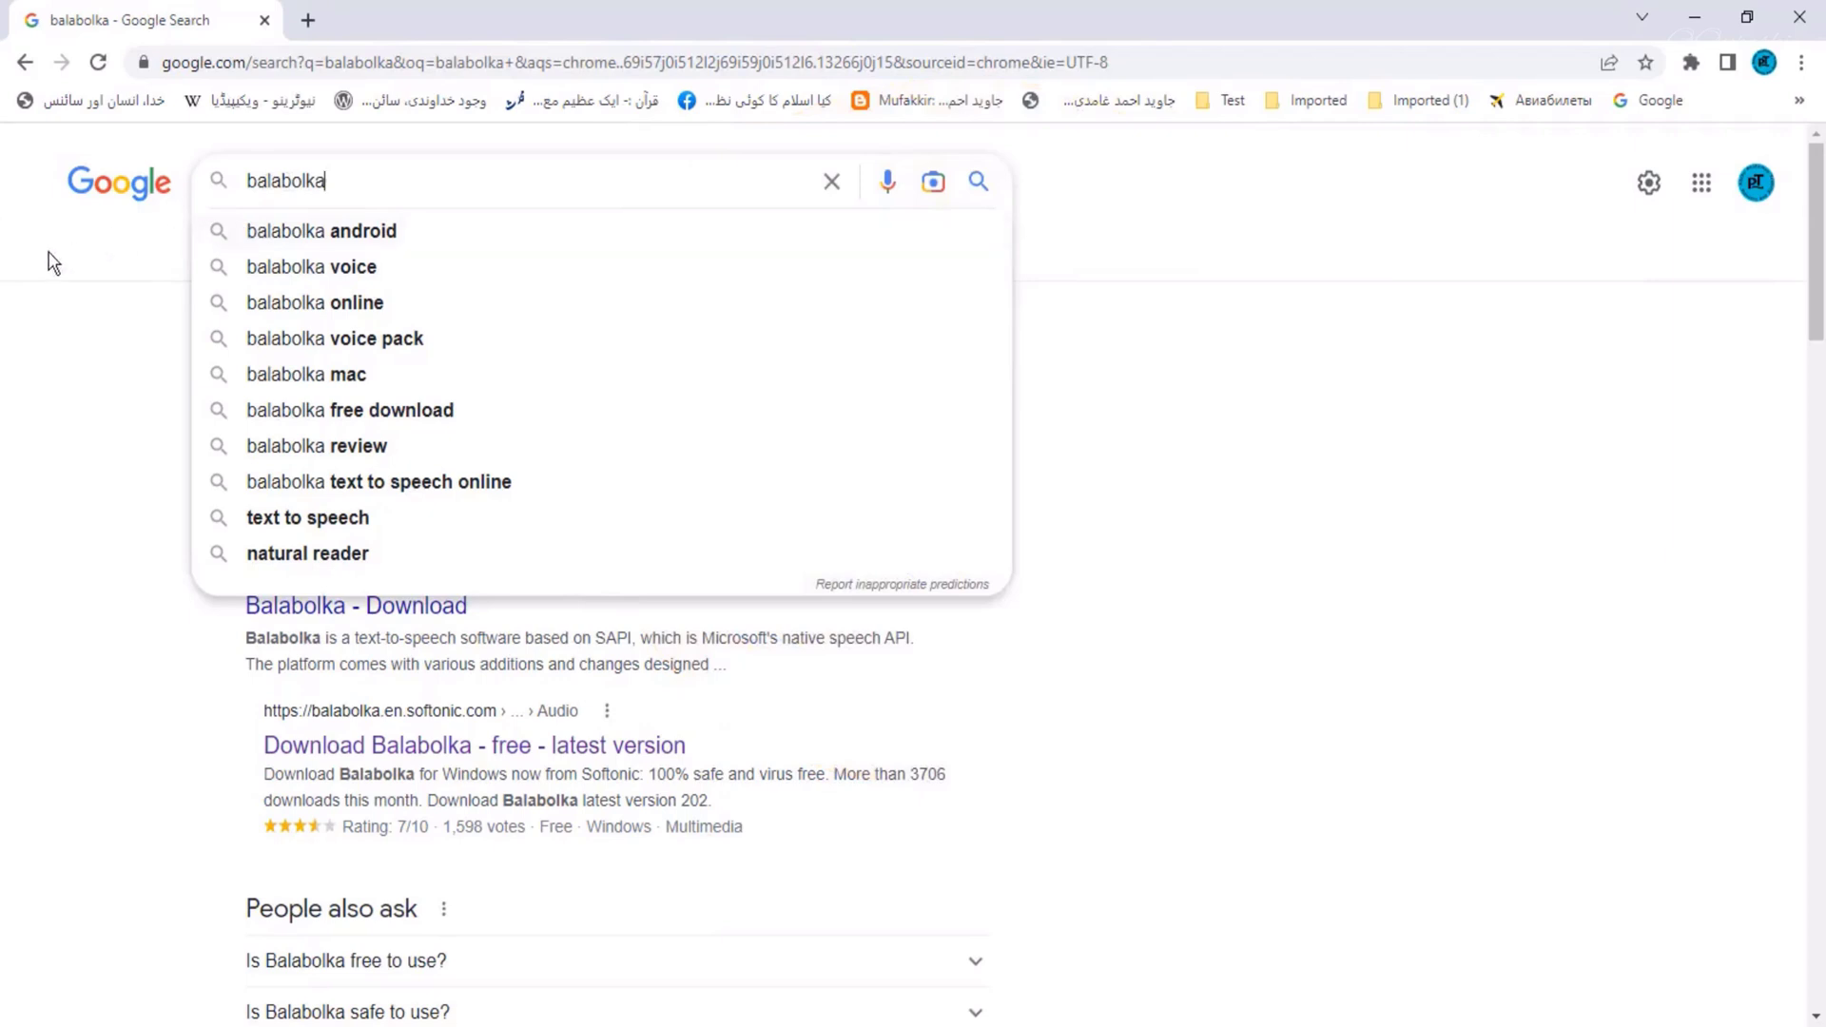
{"action": "left_click", "coordinate": [52, 264]}
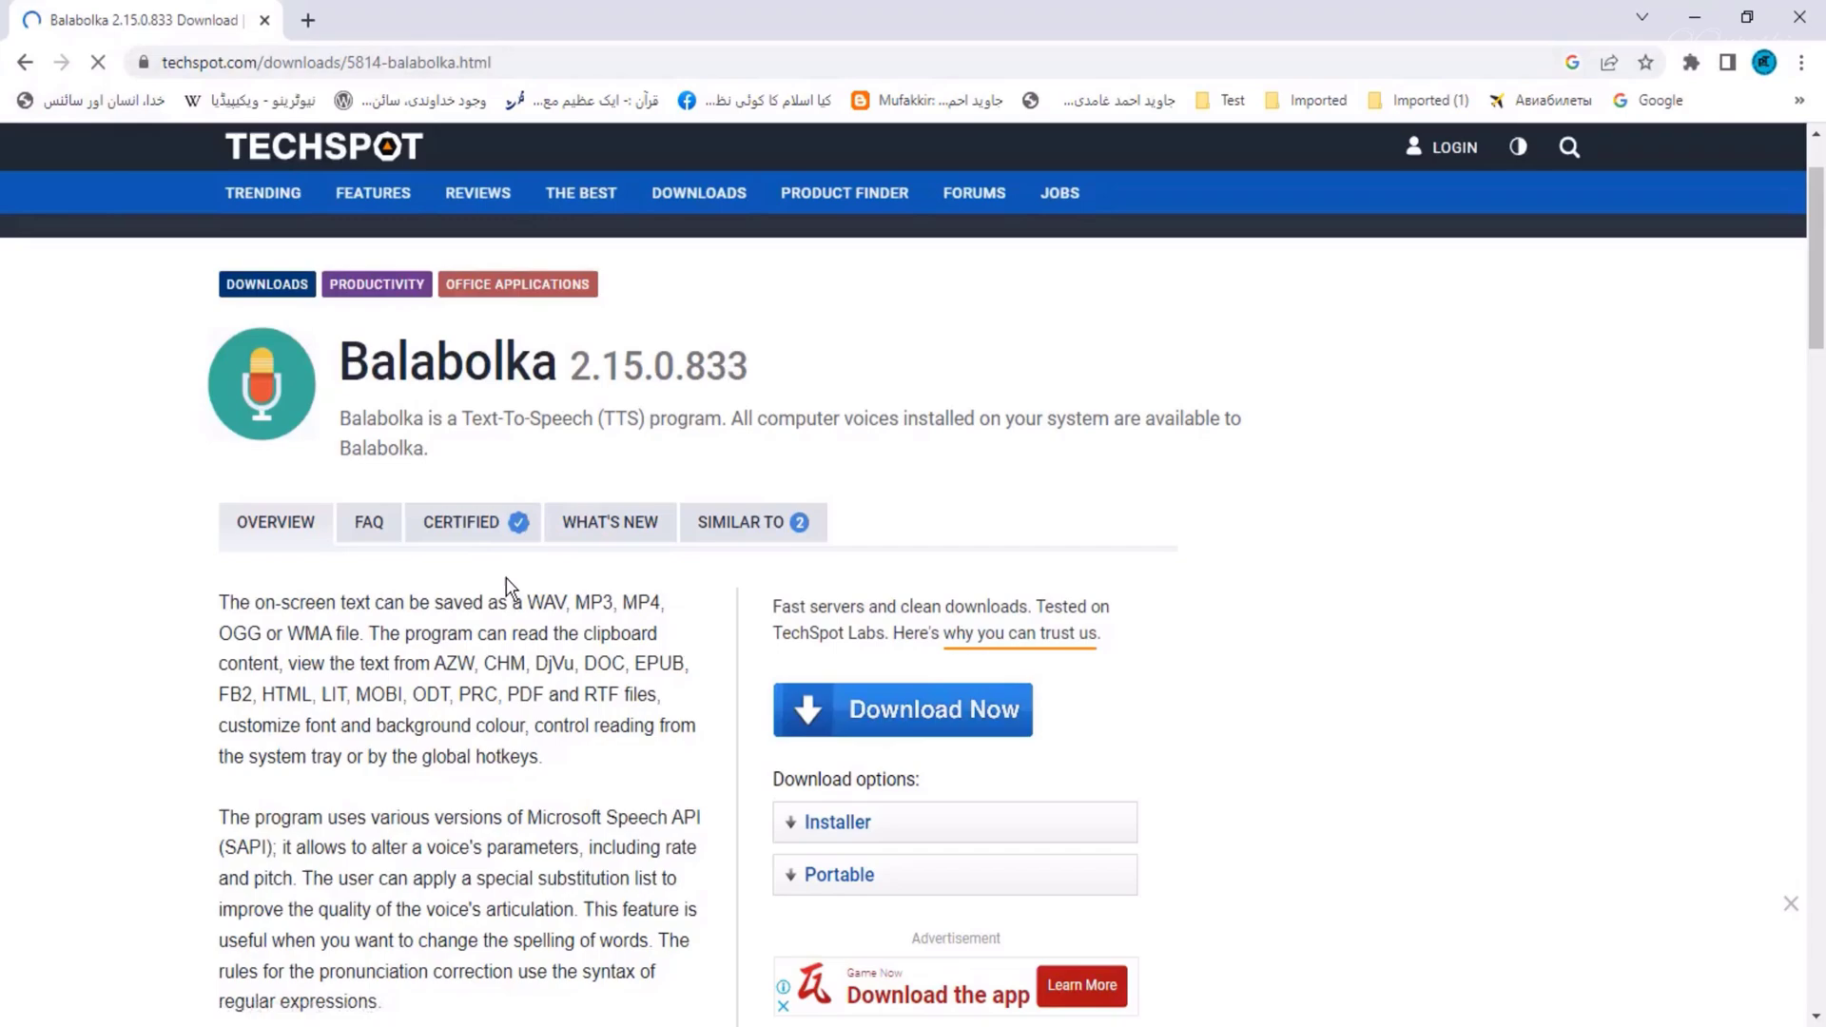
{"action": "scroll", "coordinate": [506, 580], "scroll_direction": "down", "scroll_amount": 8}
{"action": "scroll", "coordinate": [506, 587], "scroll_direction": "up", "scroll_amount": 8}
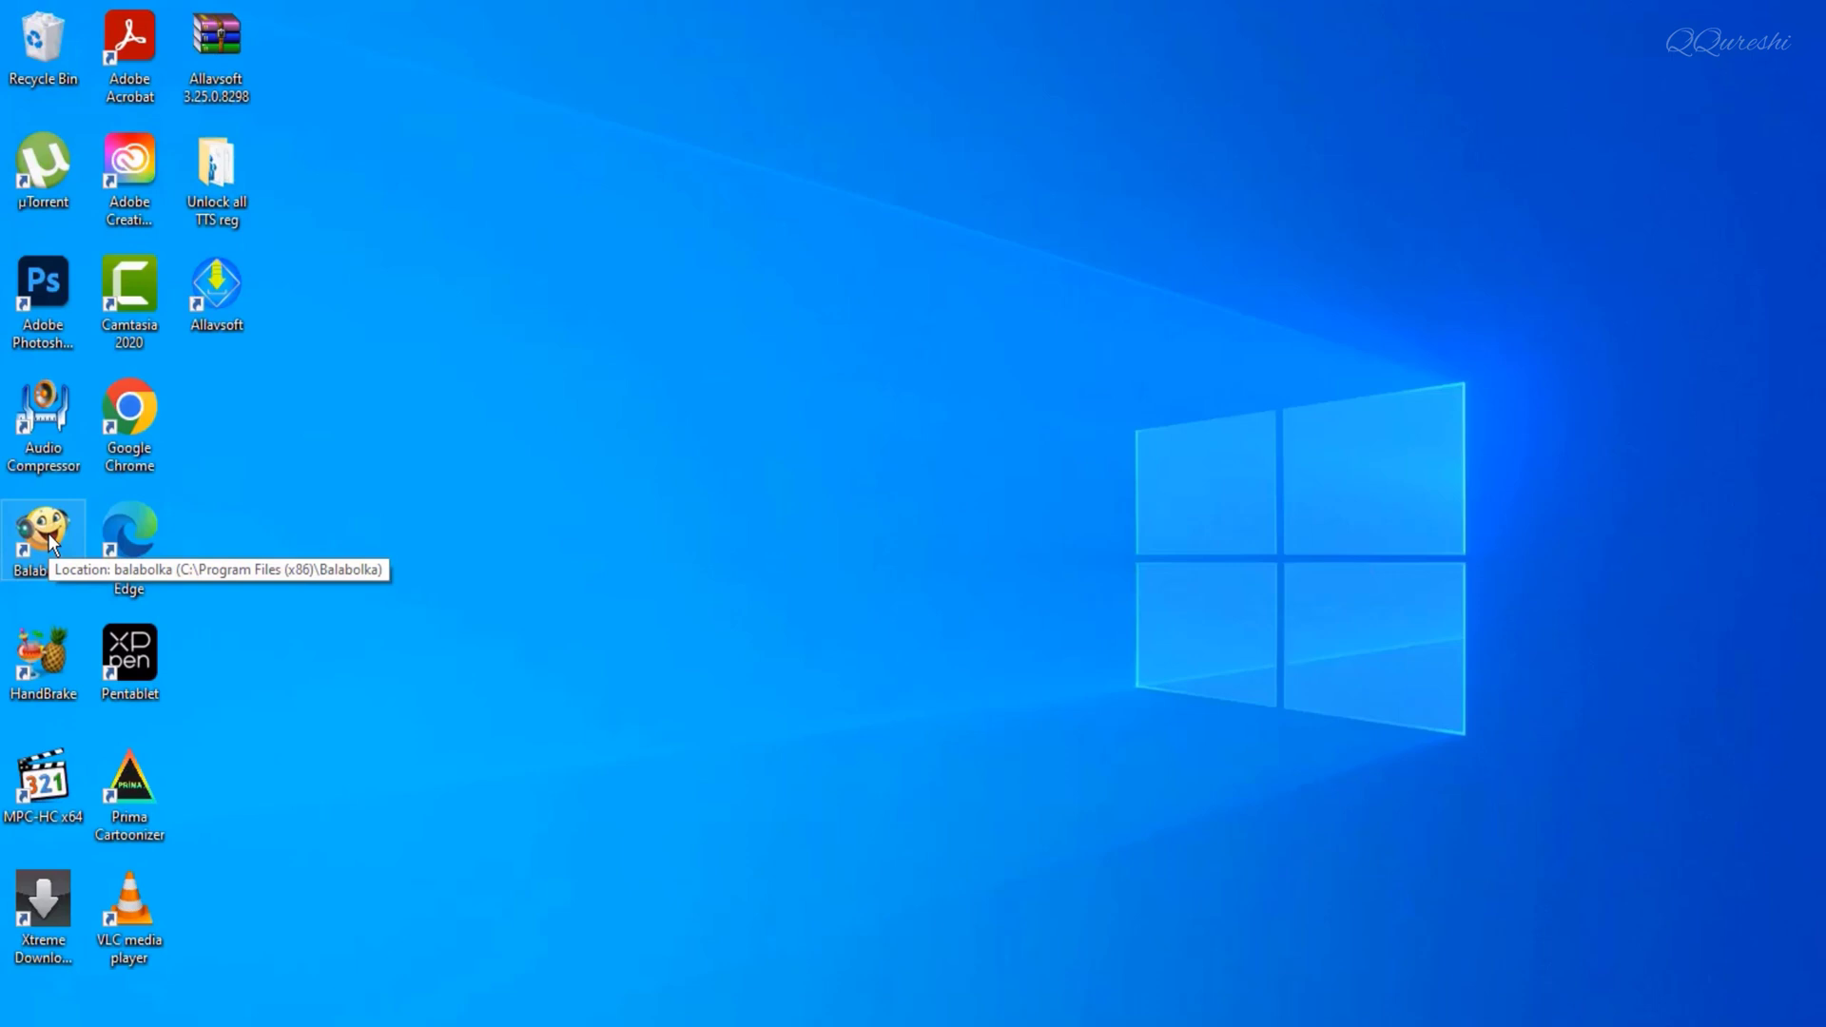
Launch Balabolka and select the Microsoft David [English (United States)] voice for SAPI 5
{"action": "double_click", "coordinate": [48, 542]}
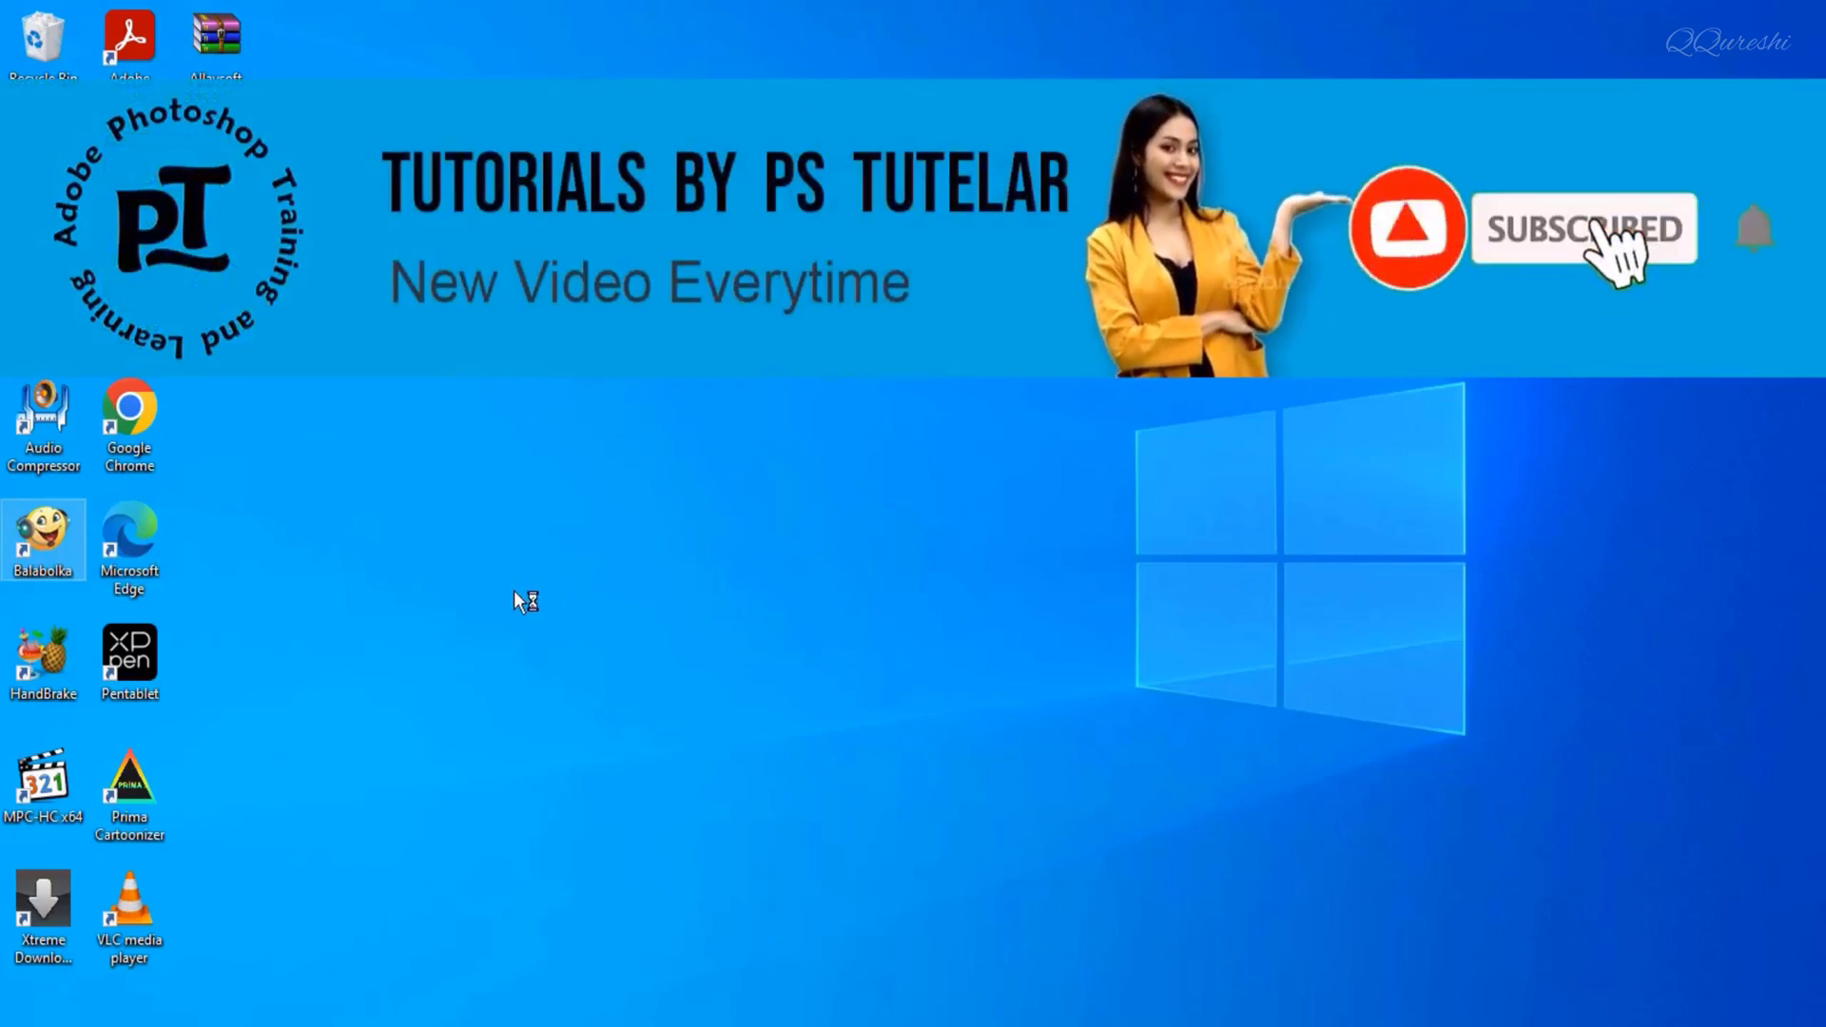
{"action": "double_click", "coordinate": [57, 540]}
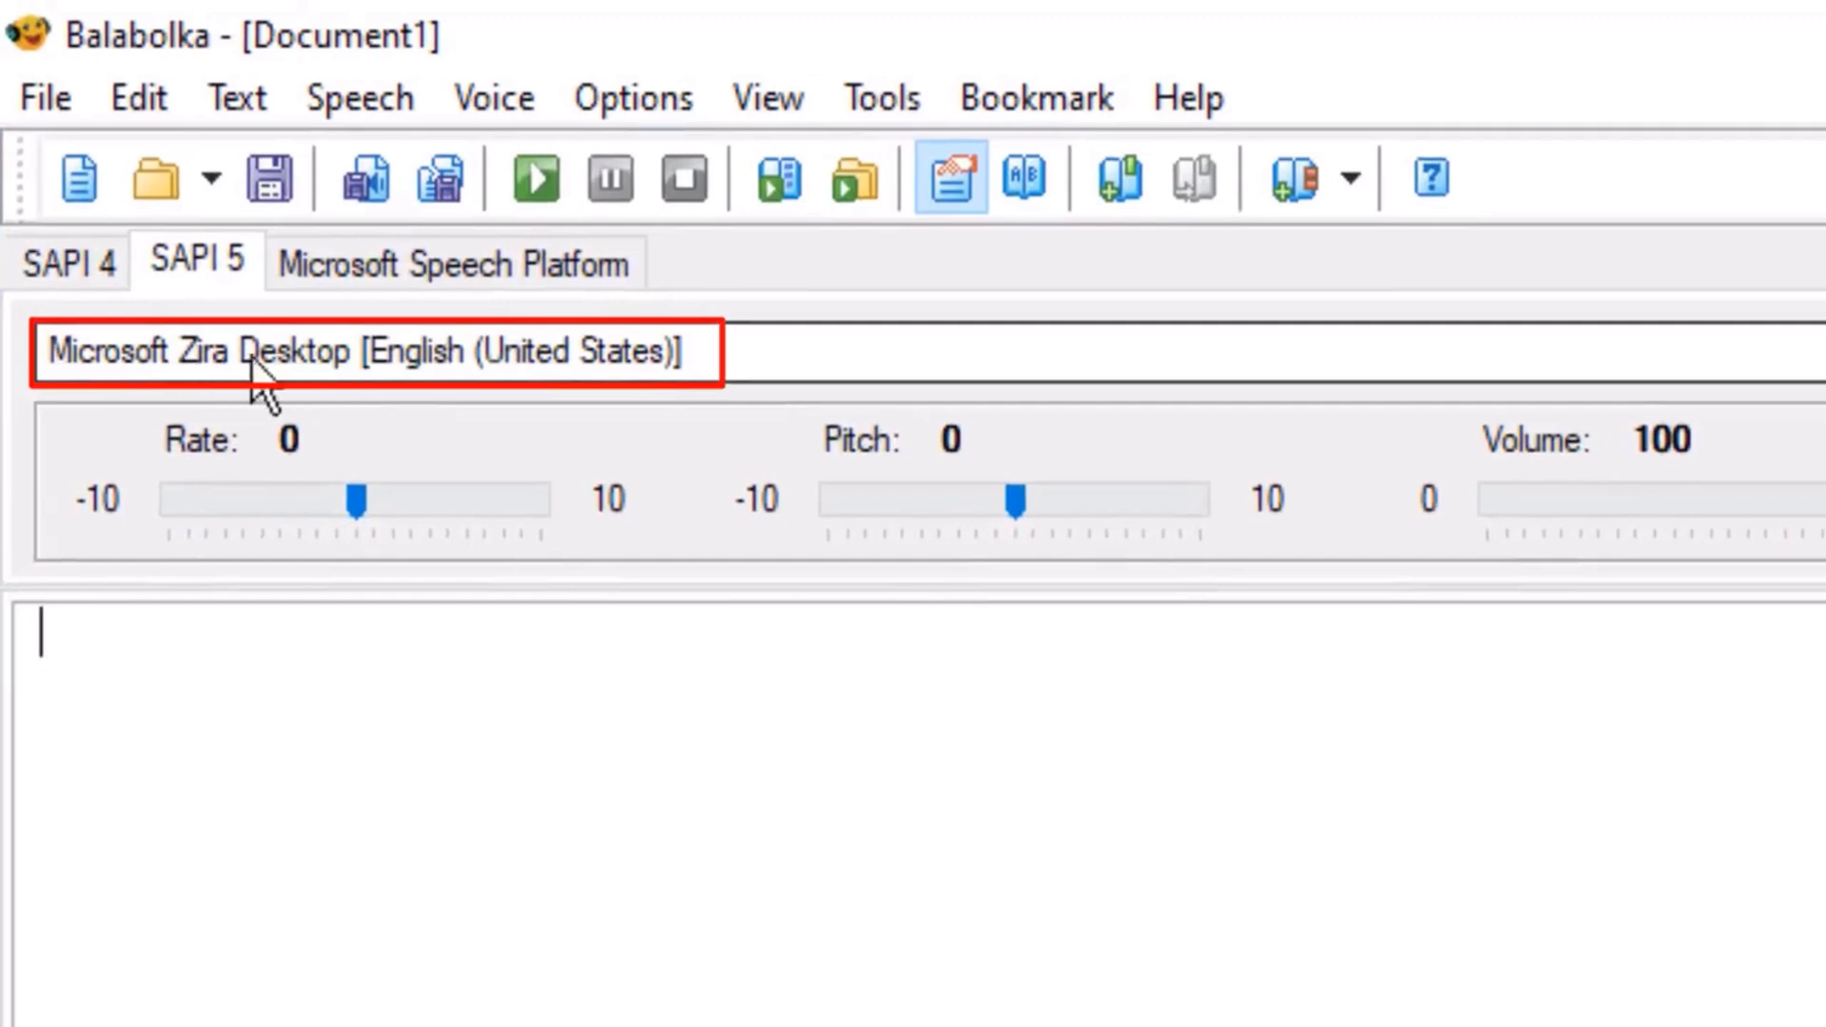
{"action": "left_click", "coordinate": [449, 356]}
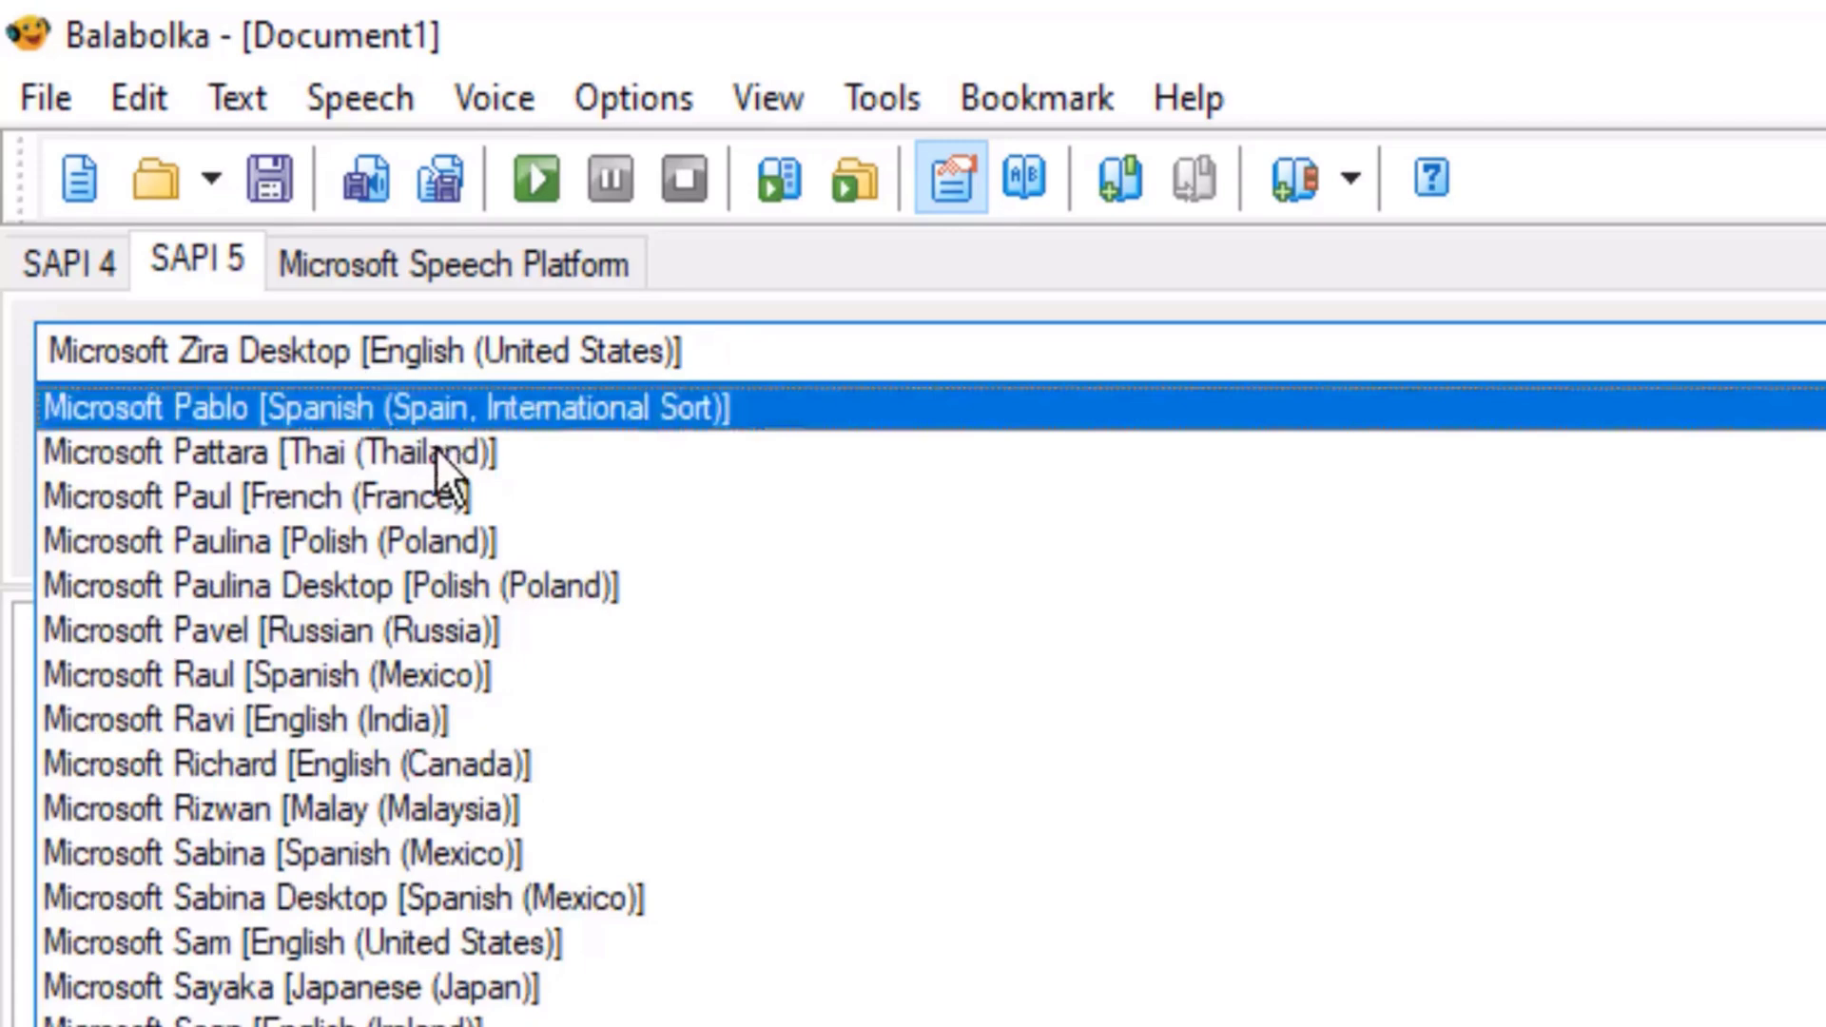
{"action": "scroll", "coordinate": [504, 795], "scroll_direction": "up", "scroll_amount": 7}
{"action": "scroll", "coordinate": [505, 785], "scroll_direction": "up", "scroll_amount": 15}
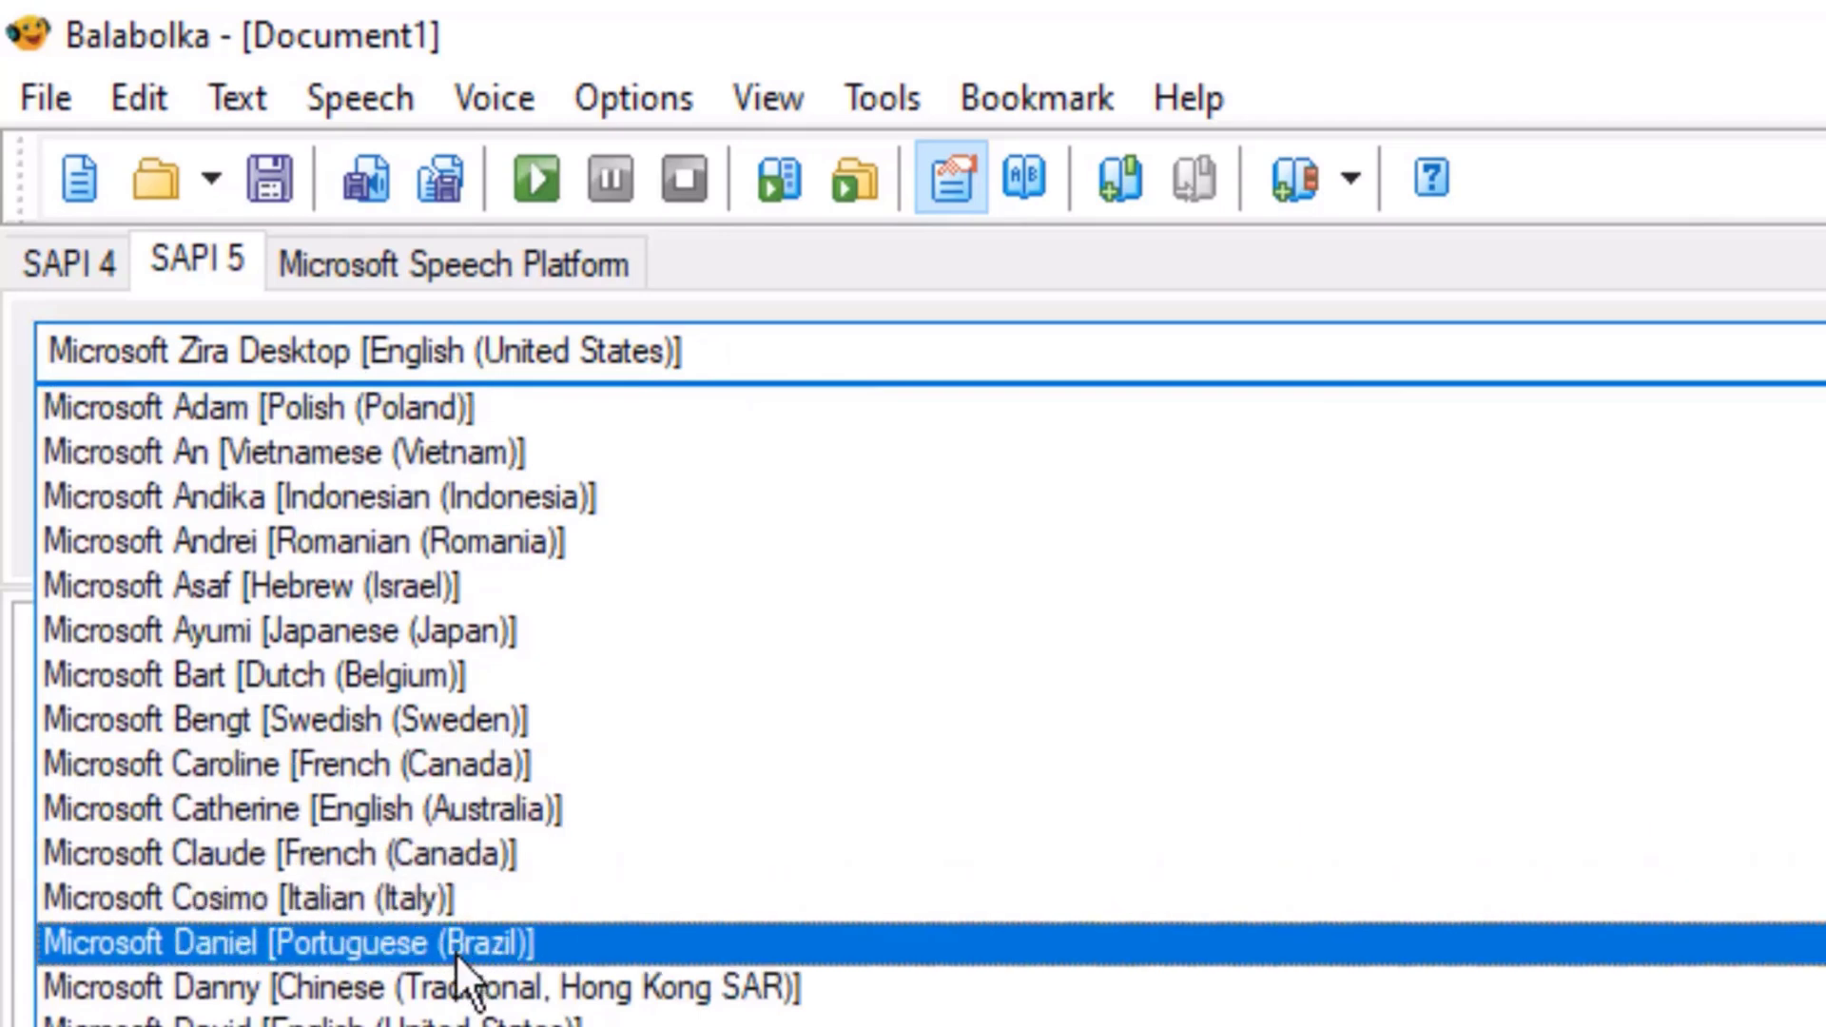
{"action": "left_click", "coordinate": [457, 1020]}
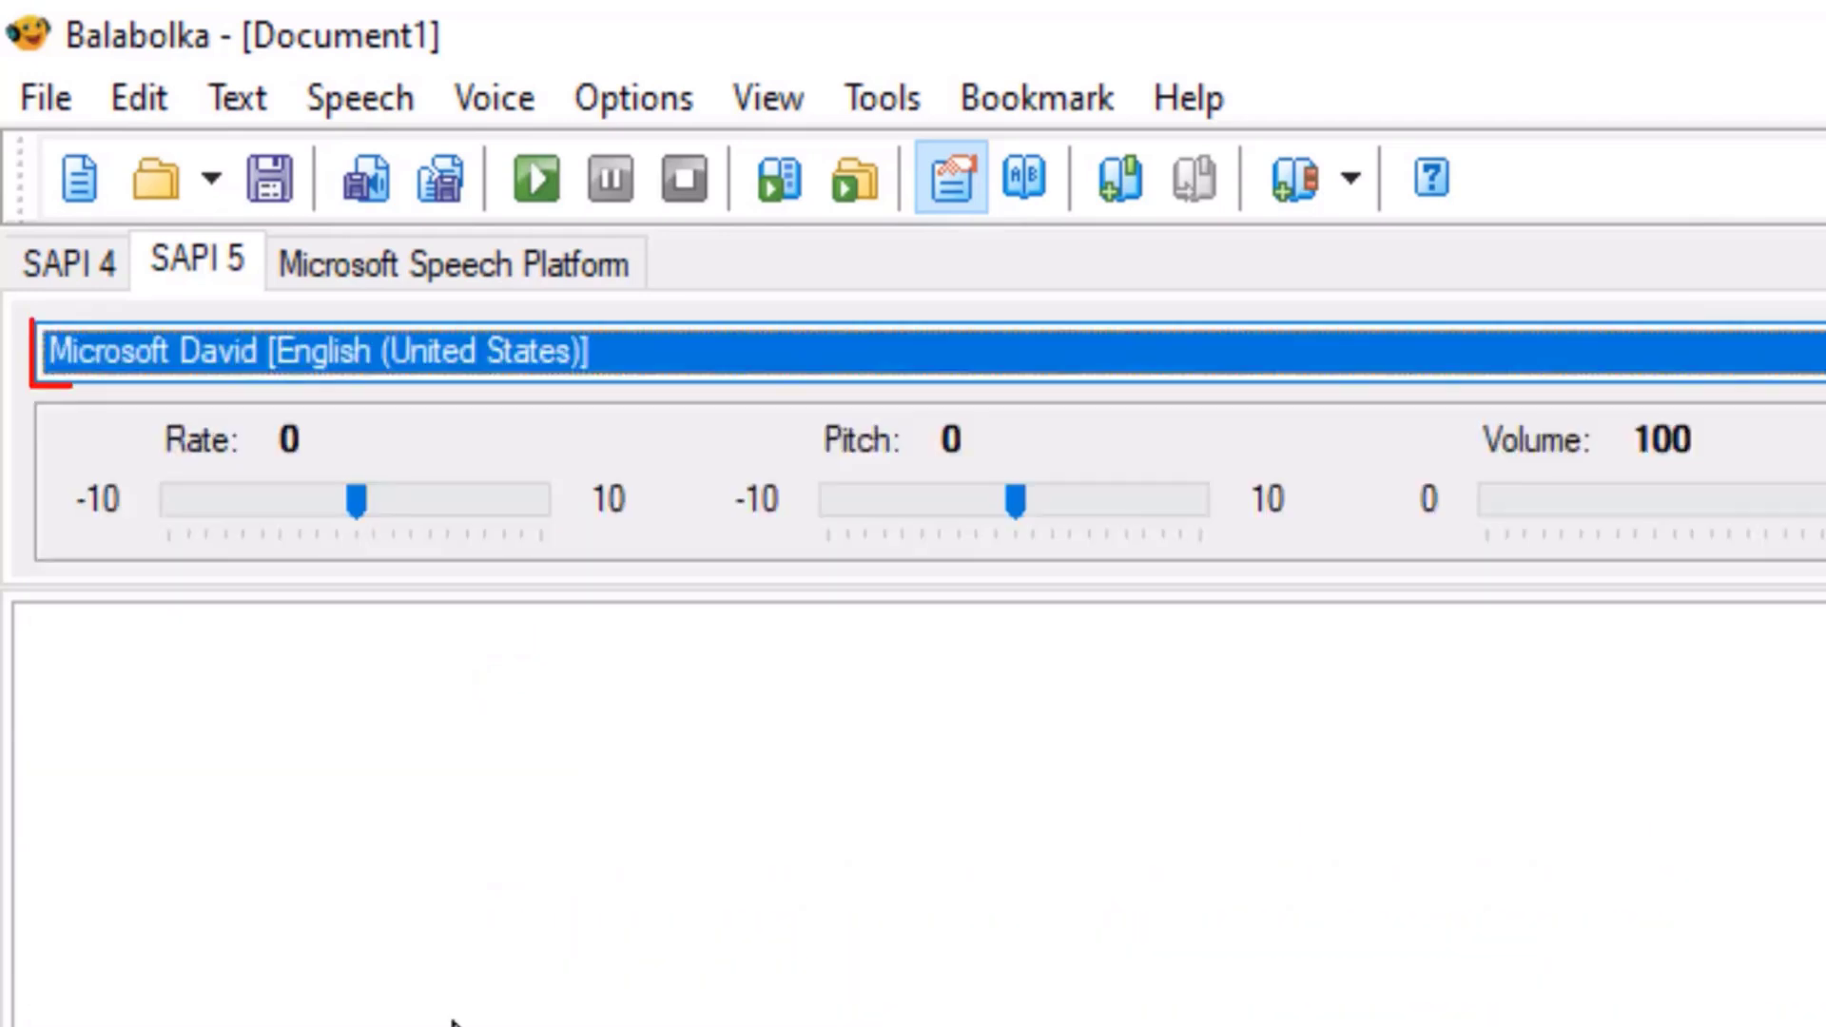
Browse the whole list of available SAPI 5 voices, leaving the selected voice as it is
{"action": "left_click", "coordinate": [409, 376]}
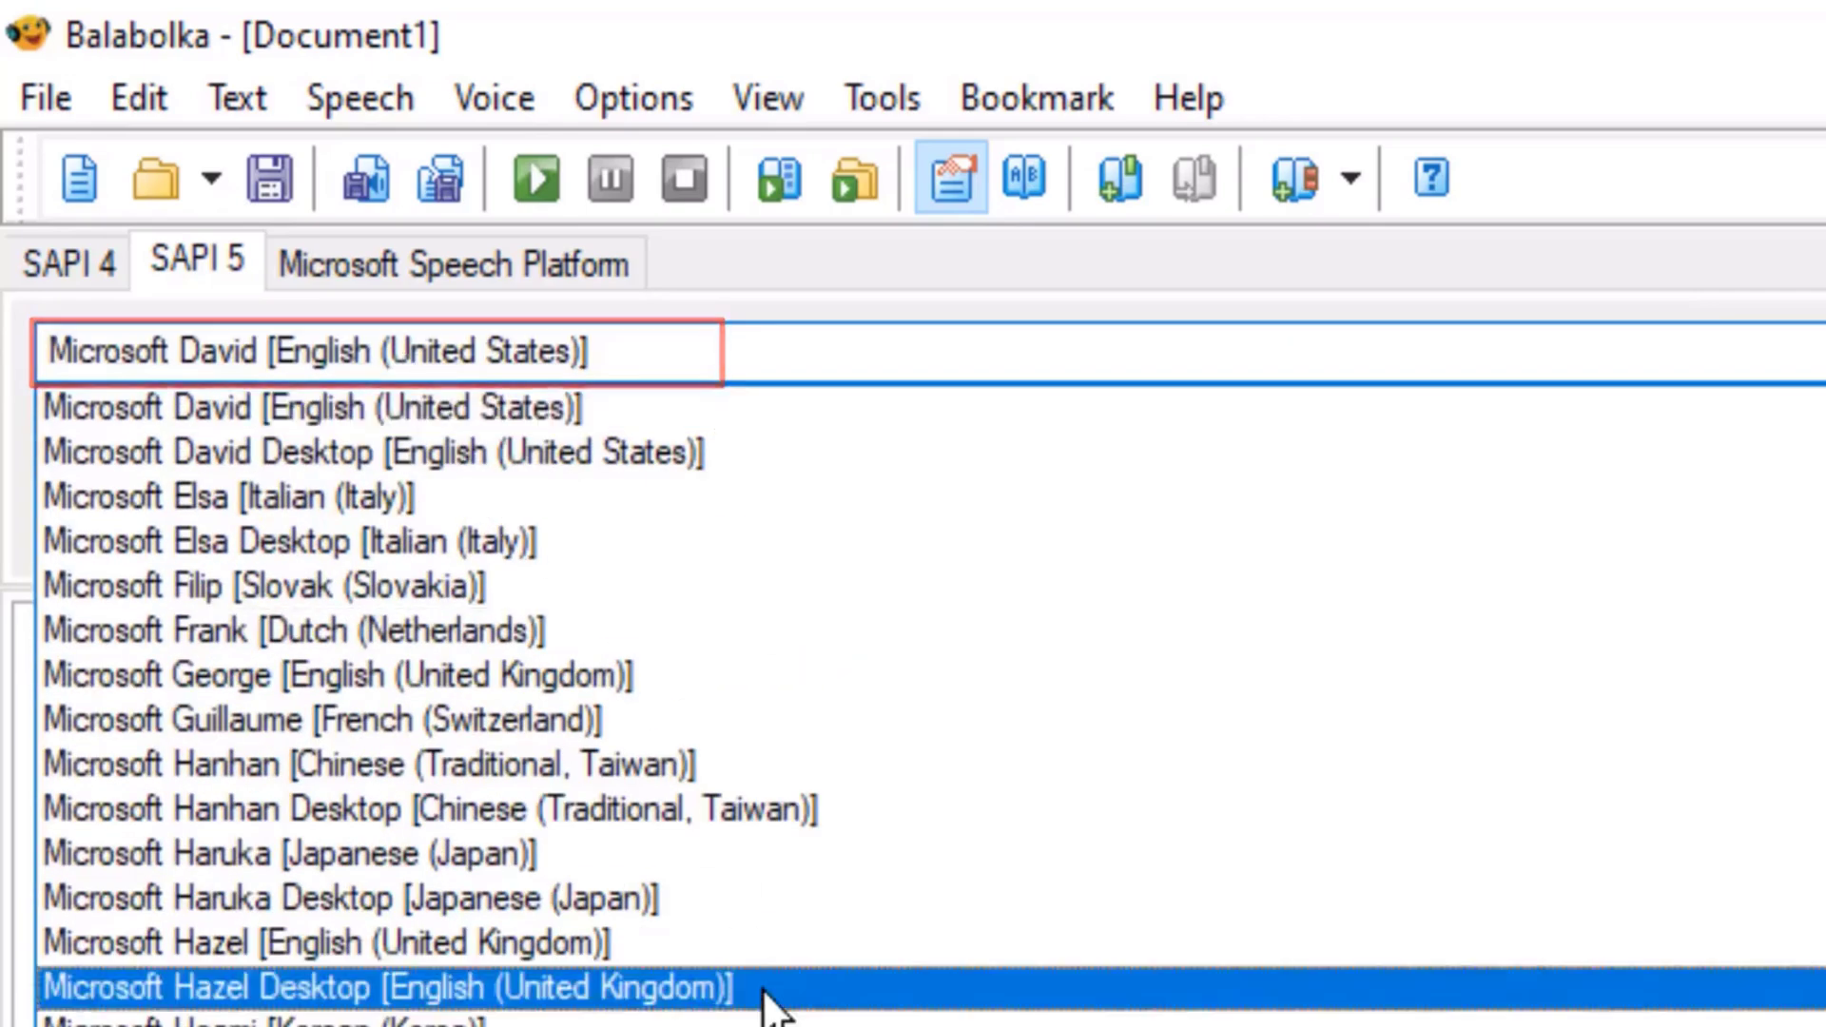
{"action": "scroll", "coordinate": [768, 1003], "scroll_direction": "down", "scroll_amount": 1}
{"action": "scroll", "coordinate": [769, 1003], "scroll_direction": "down", "scroll_amount": 19}
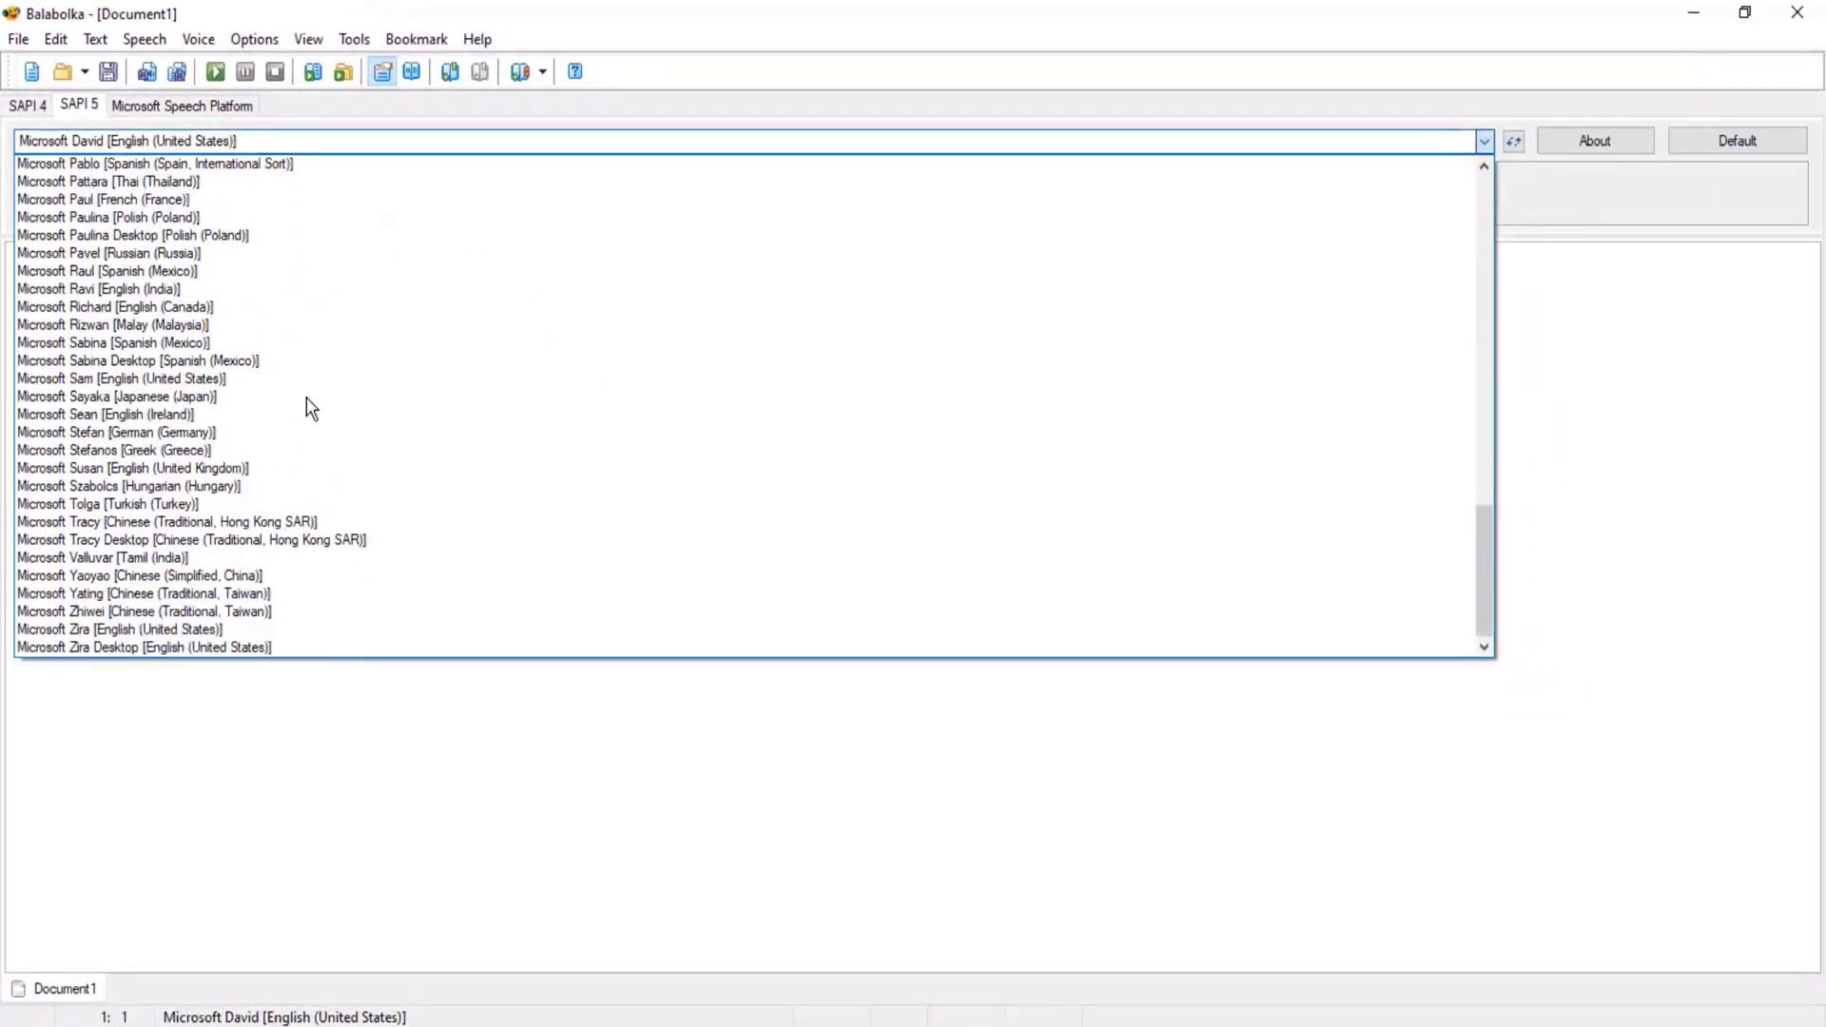
{"action": "scroll", "coordinate": [761, 1010], "scroll_direction": "up", "scroll_amount": 3}
{"action": "scroll", "coordinate": [307, 398], "scroll_direction": "up", "scroll_amount": 18}
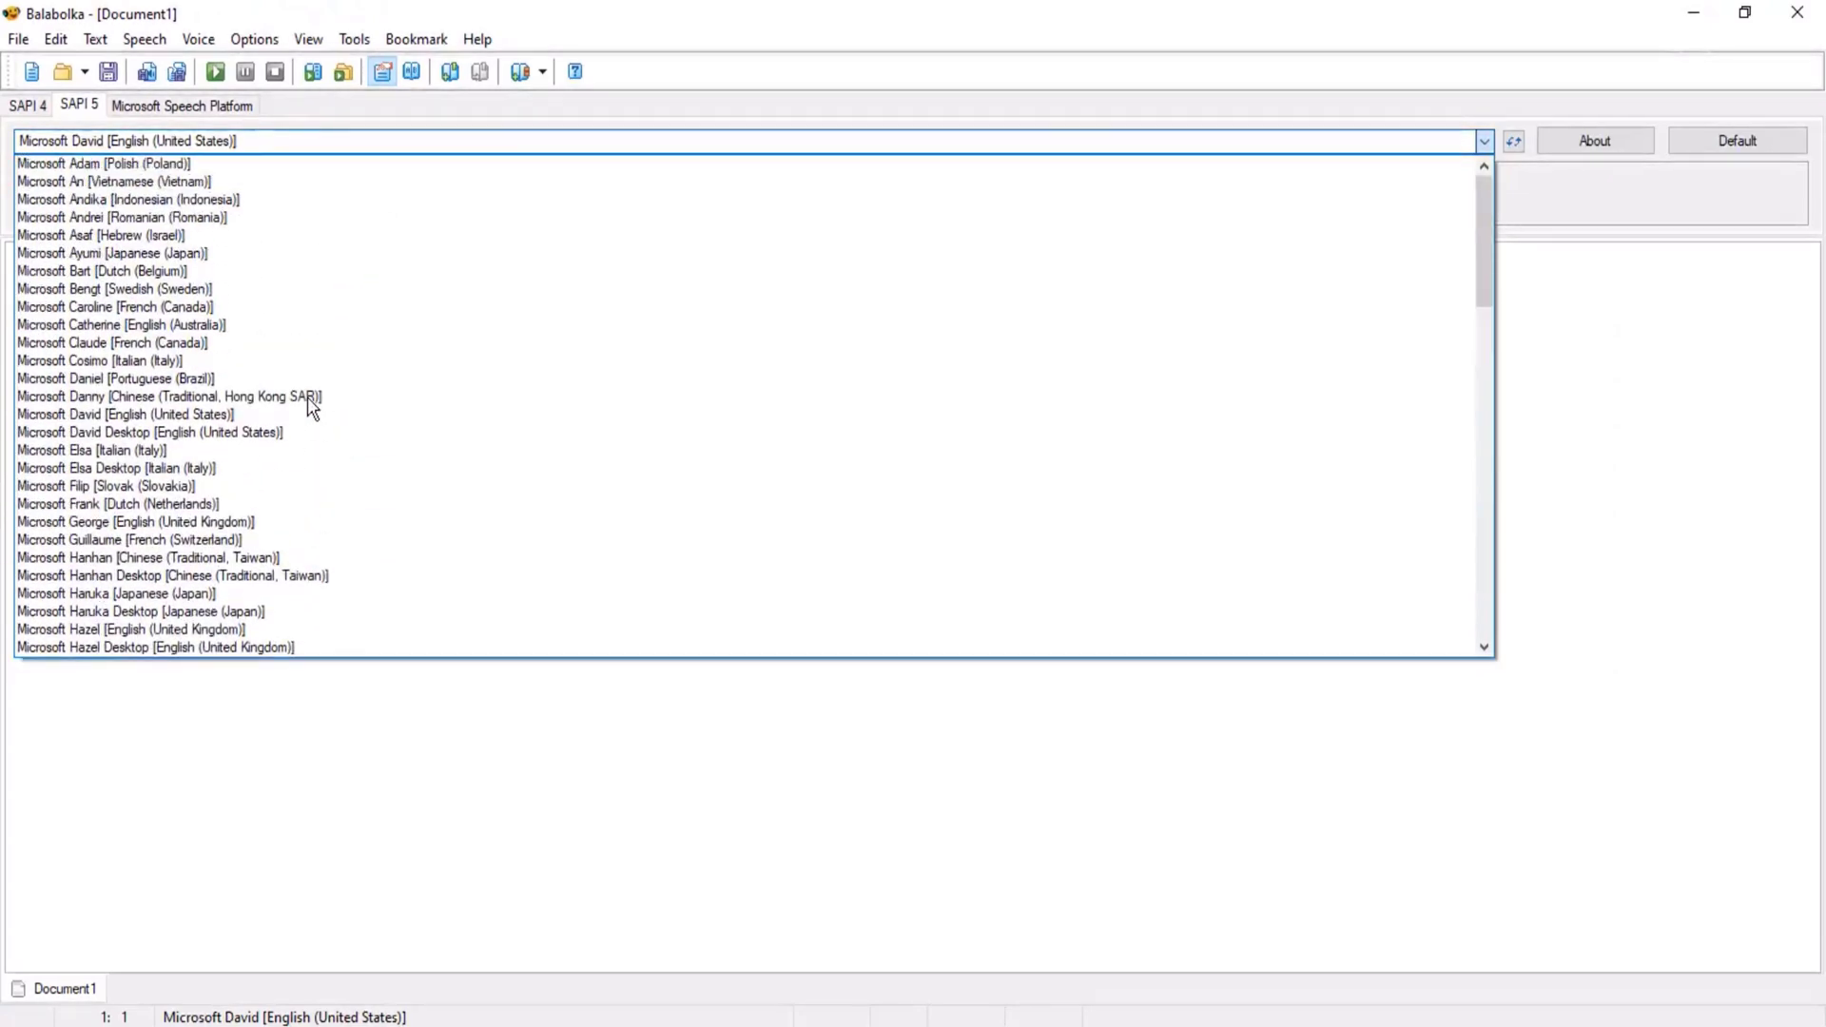
{"action": "scroll", "coordinate": [295, 392], "scroll_direction": "down", "scroll_amount": 20}
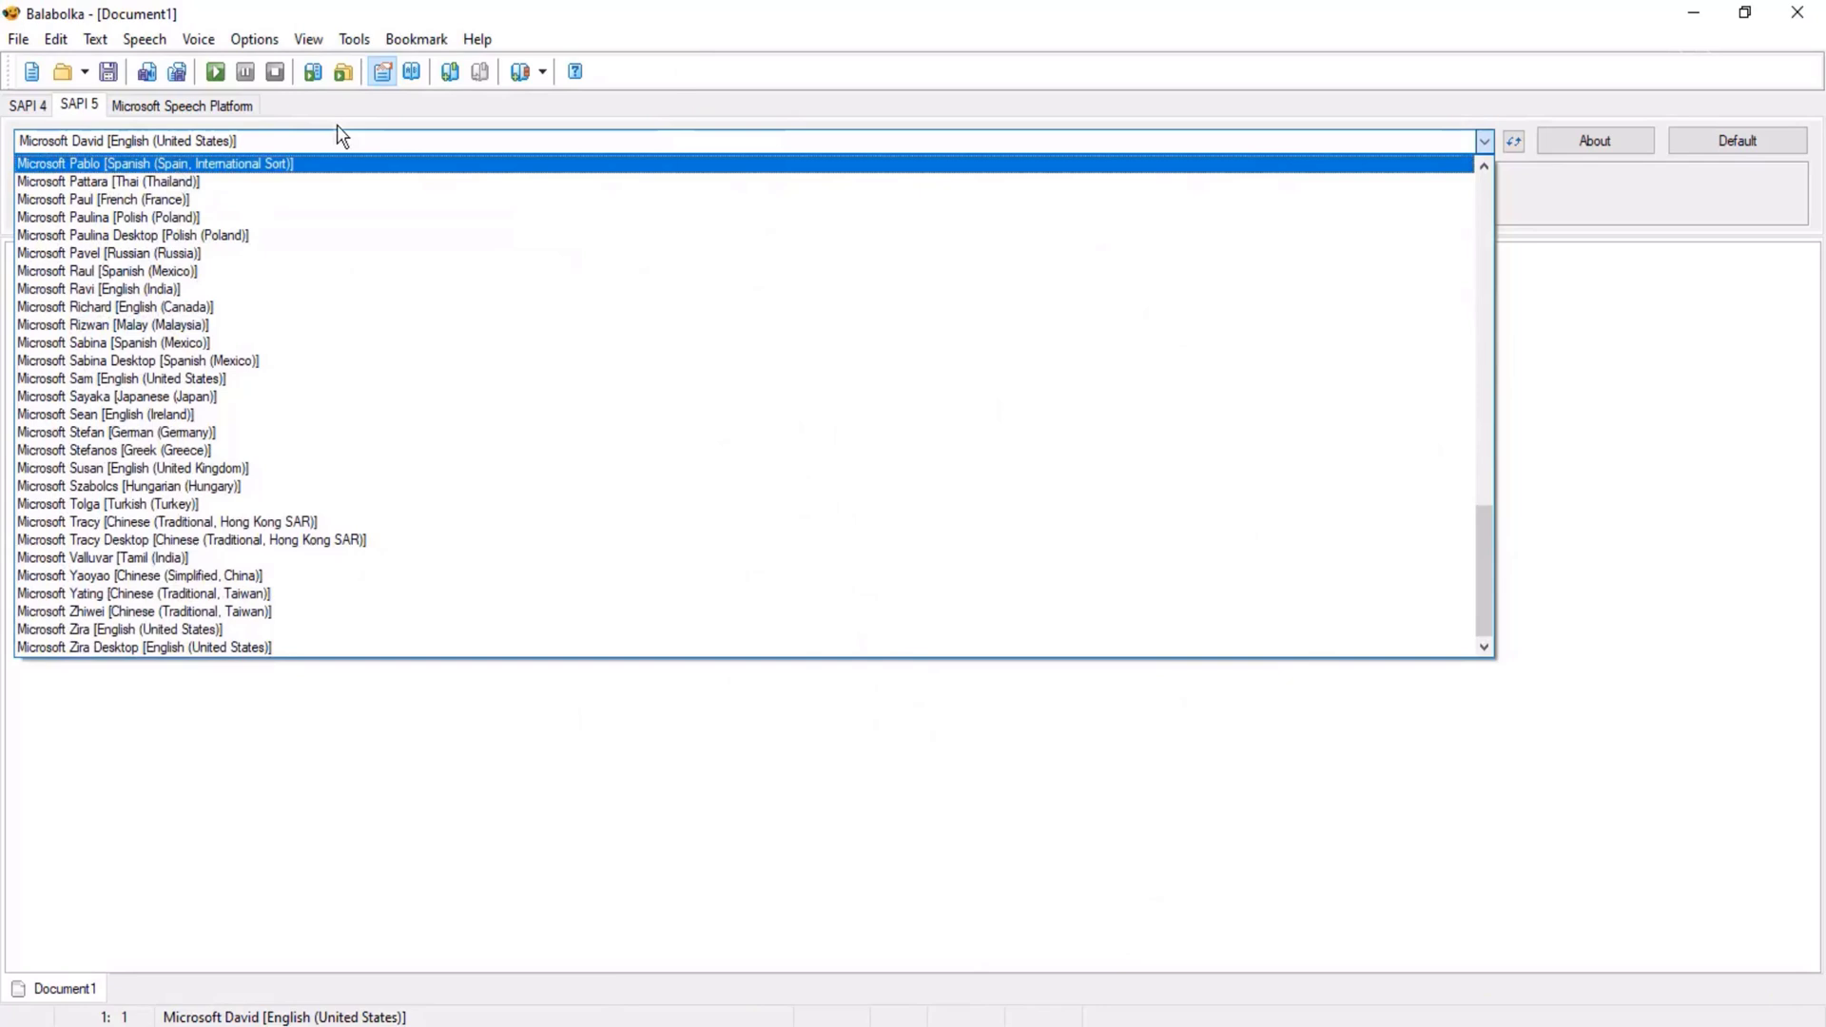
{"action": "left_click", "coordinate": [379, 114]}
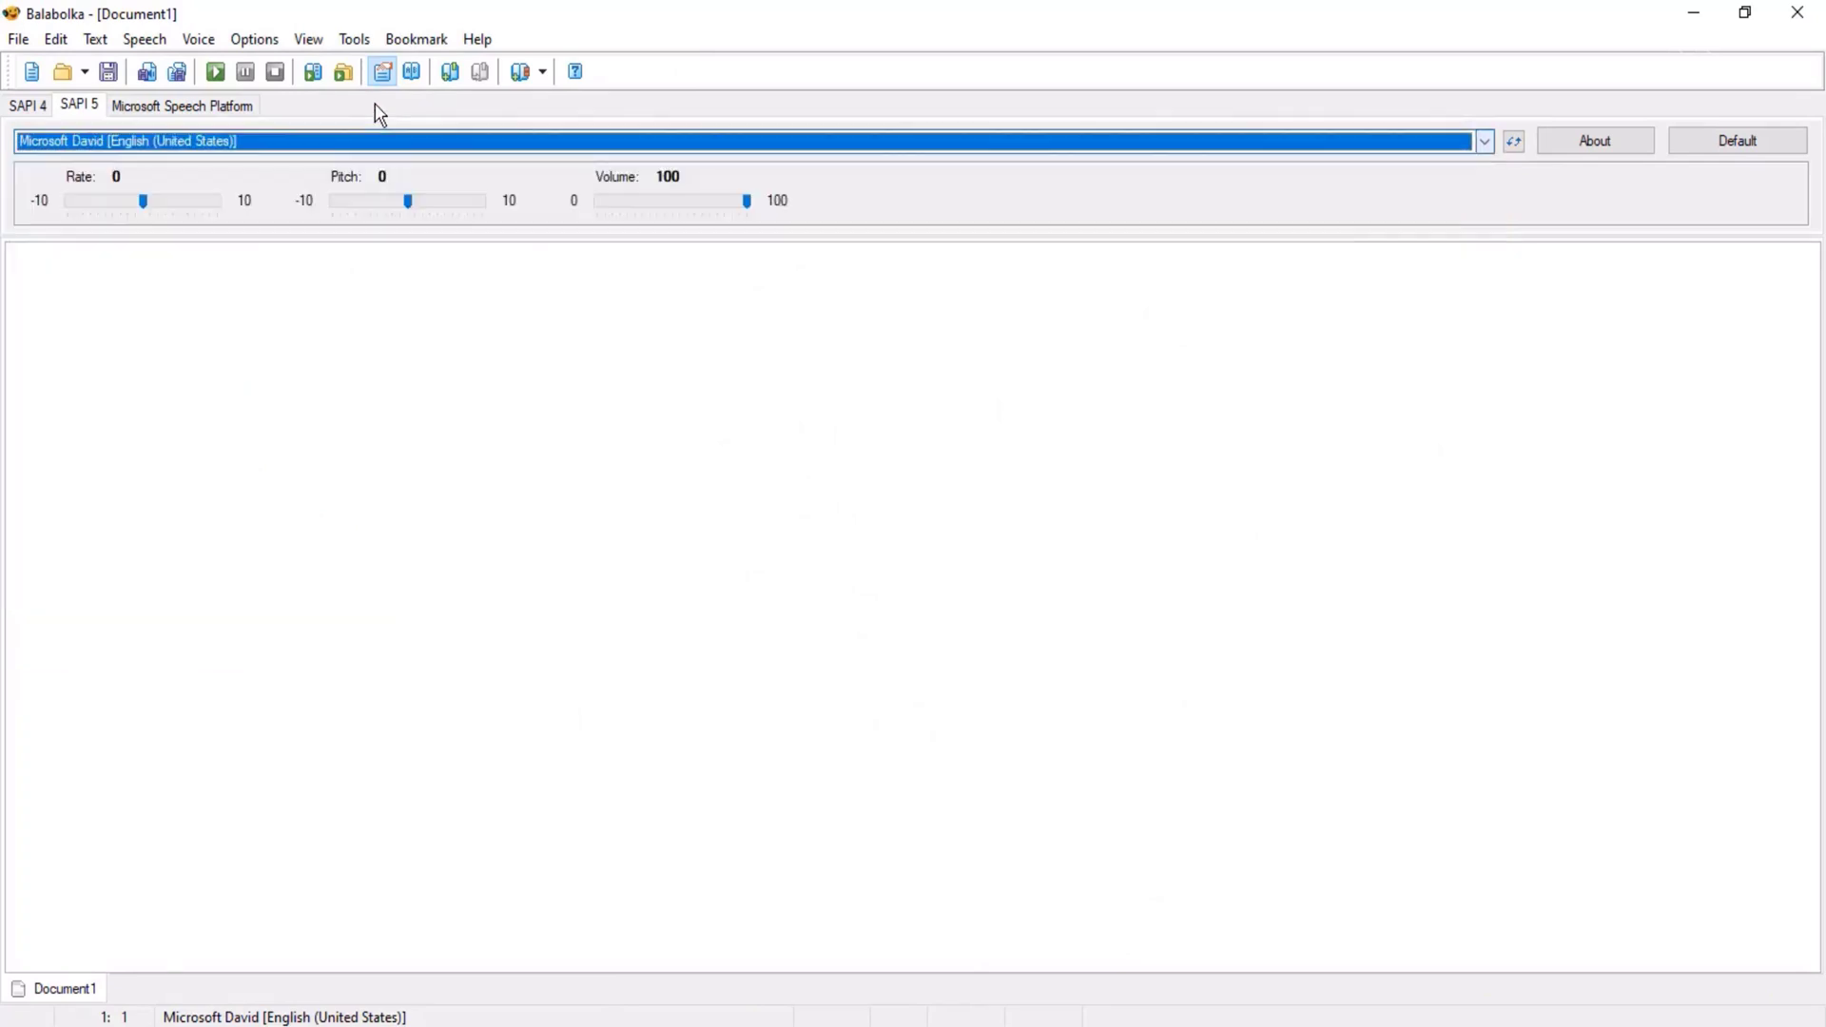
Close Balabolka, search Windows for "text to", and open the text-to-speech settings
{"action": "left_click", "coordinate": [1800, 17]}
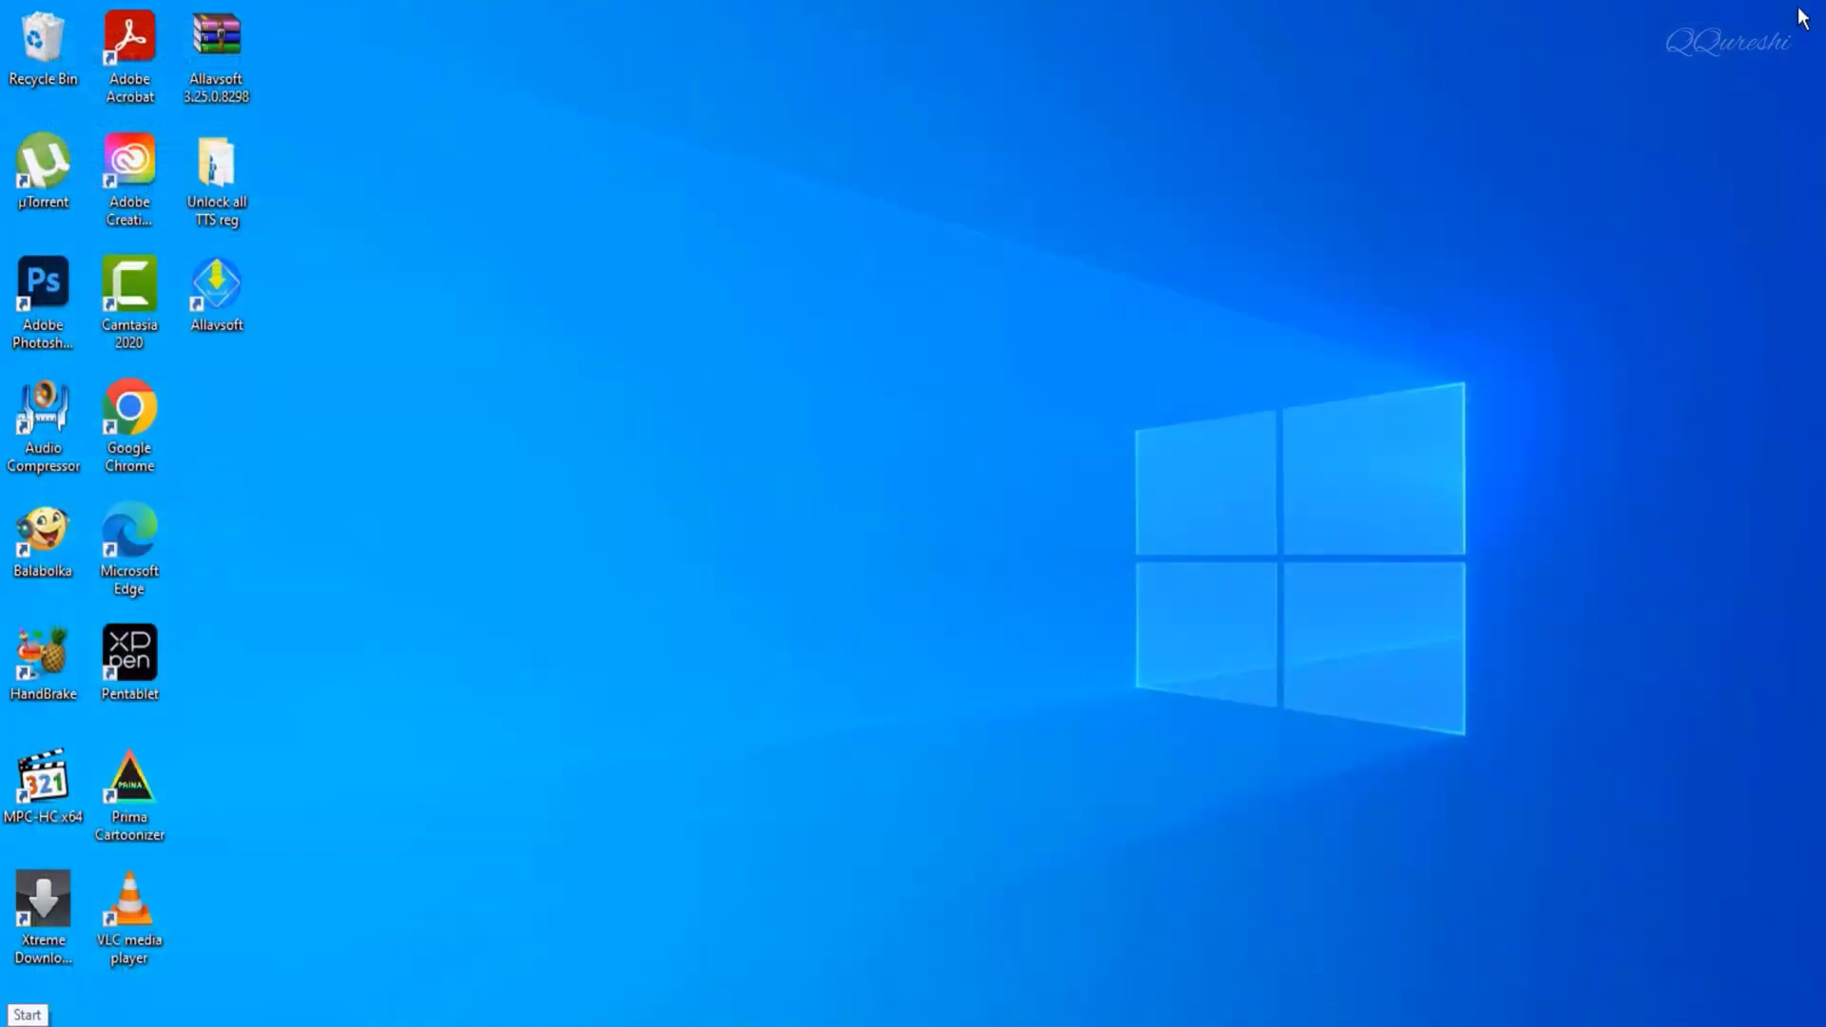
{"action": "key", "text": "super"}
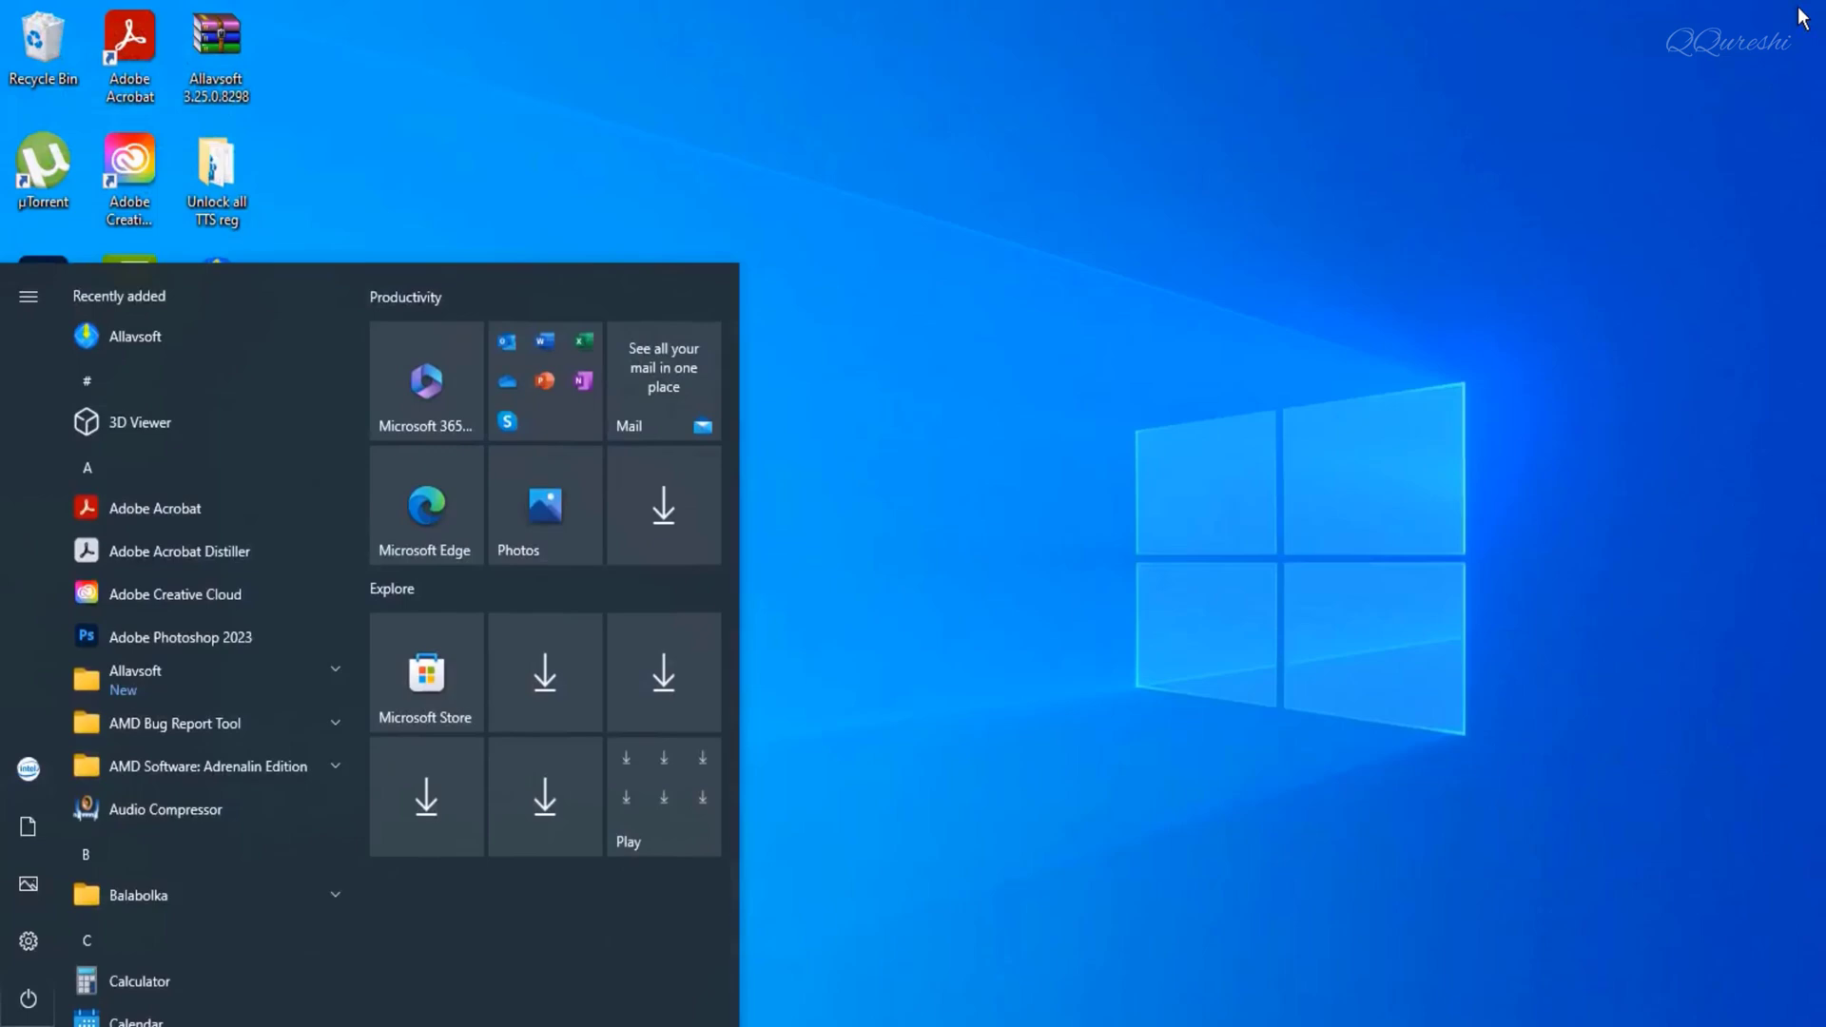
{"action": "type", "text": "text to"}
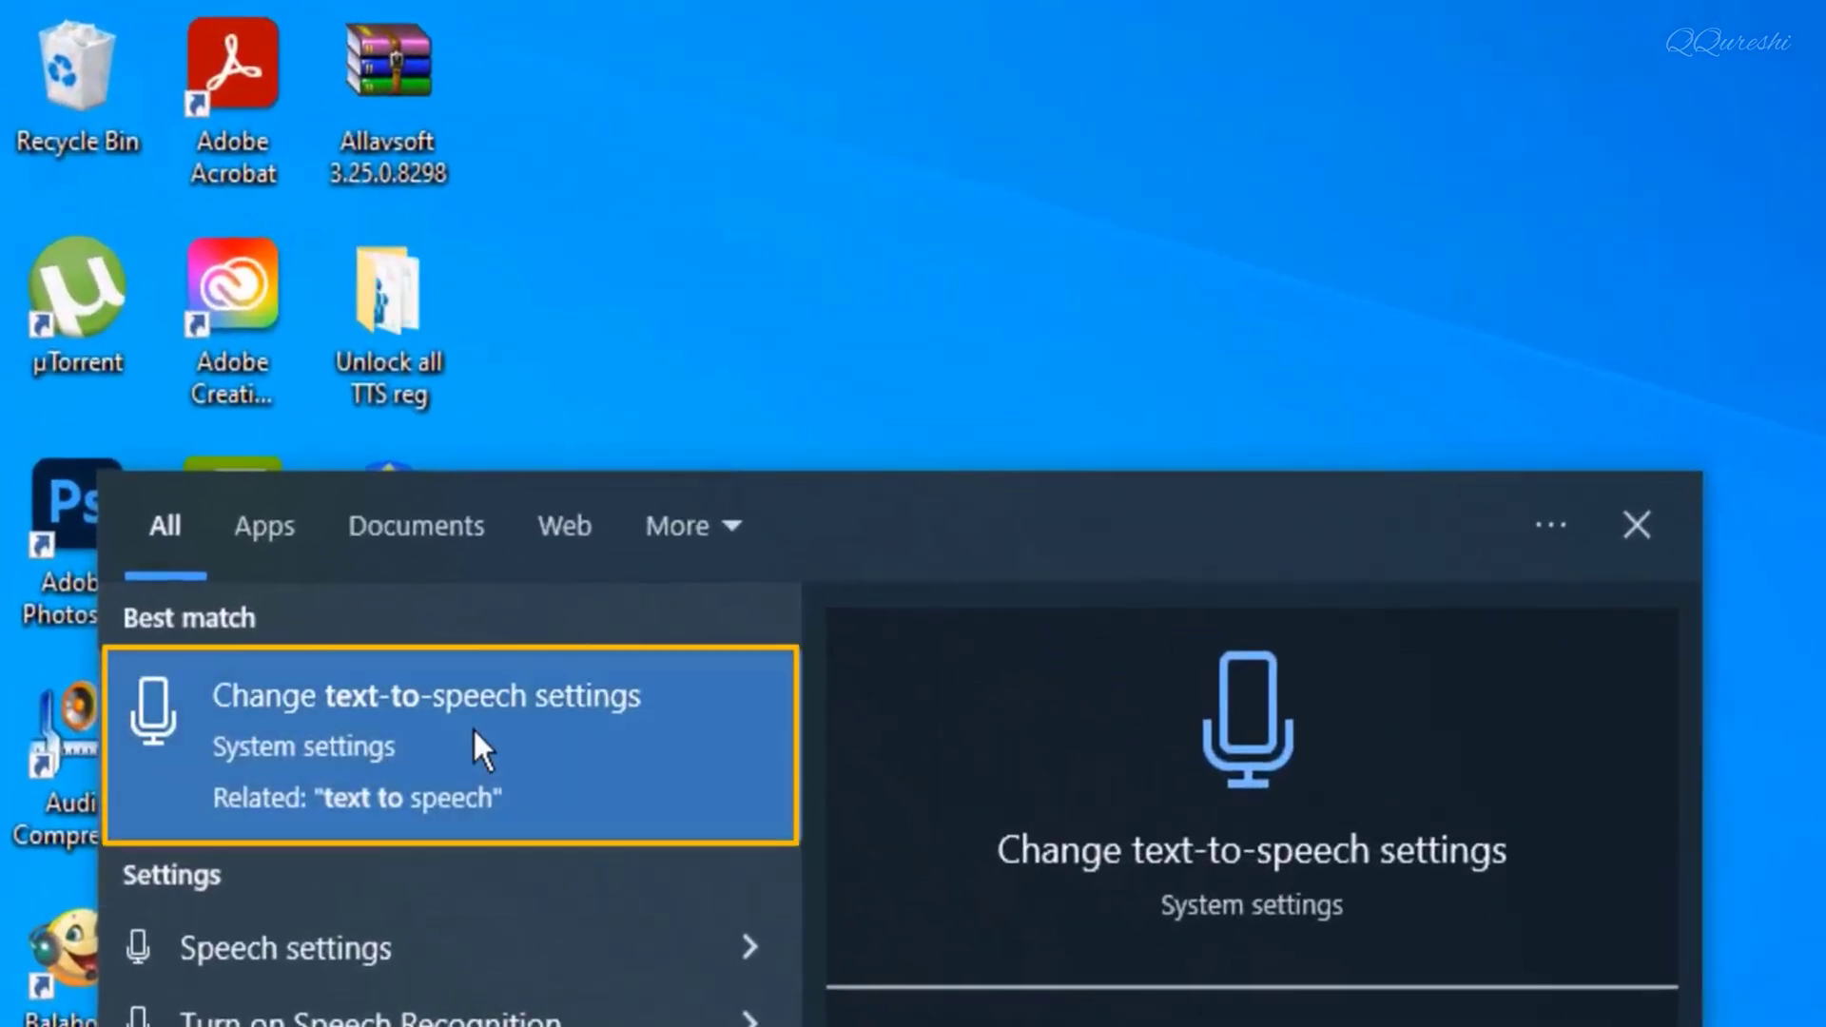
{"action": "left_click", "coordinate": [473, 730]}
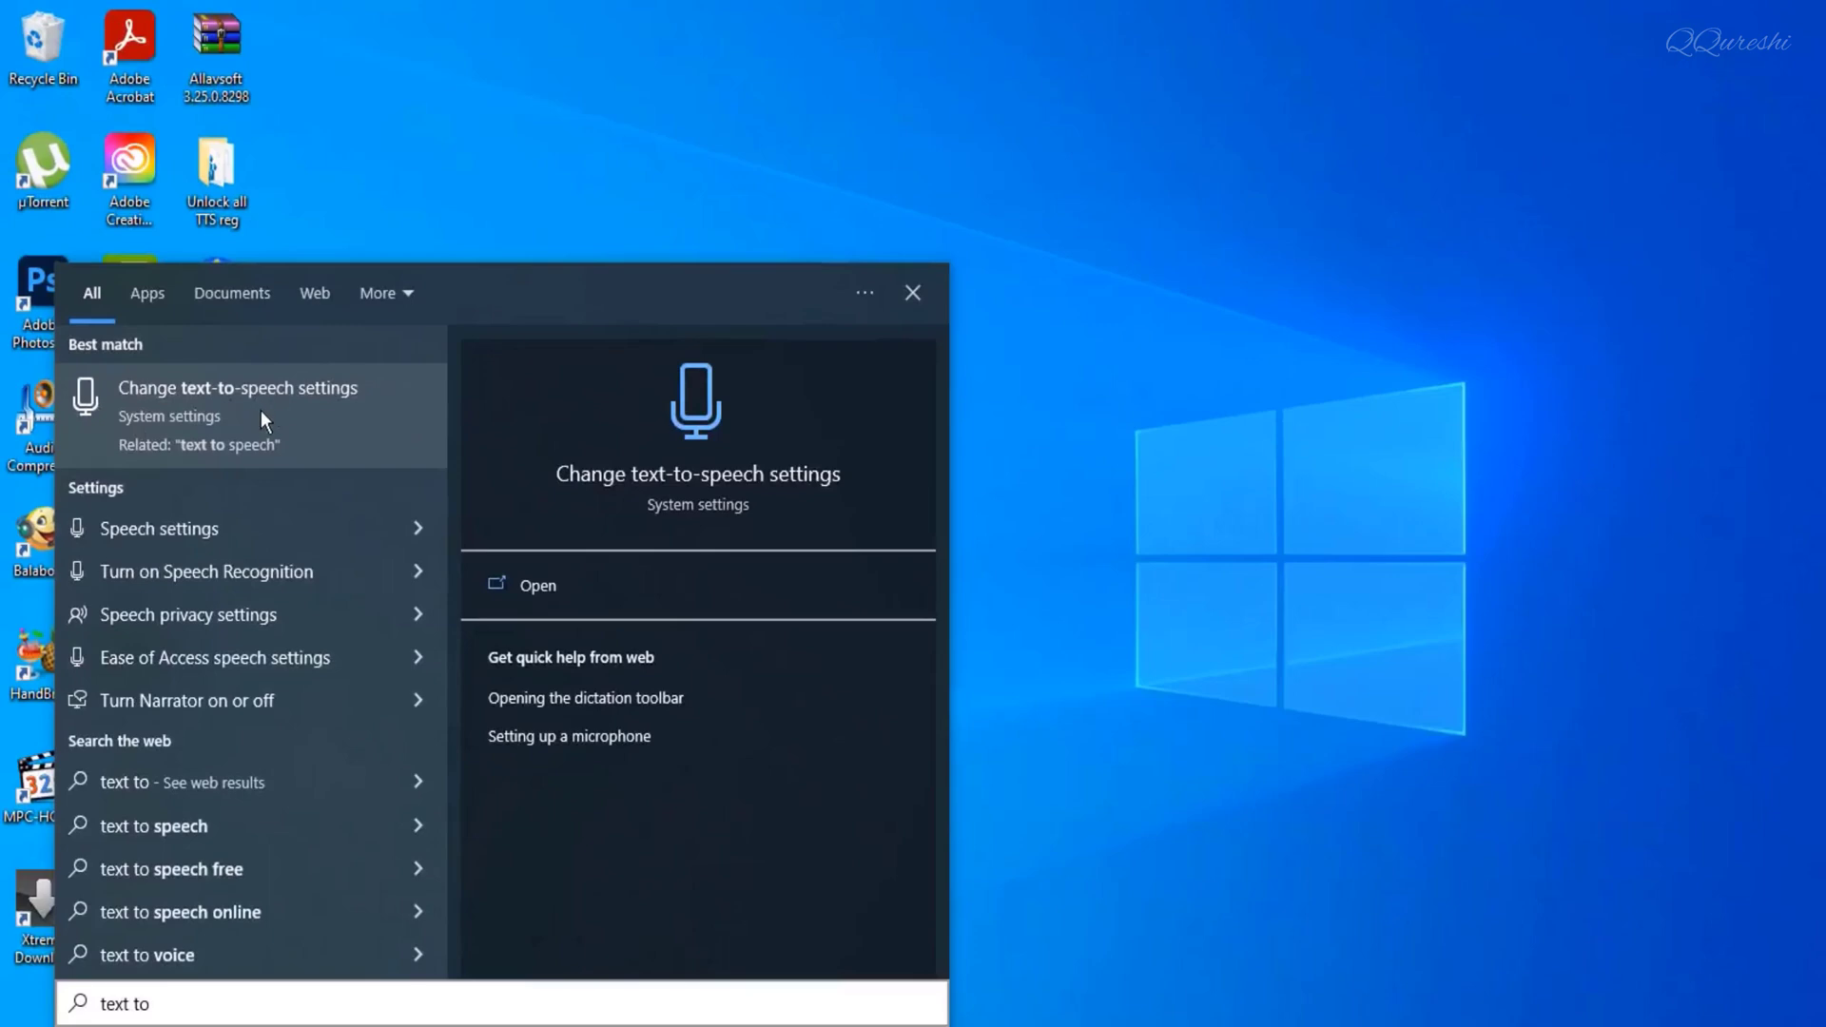
{"action": "left_click", "coordinate": [261, 409]}
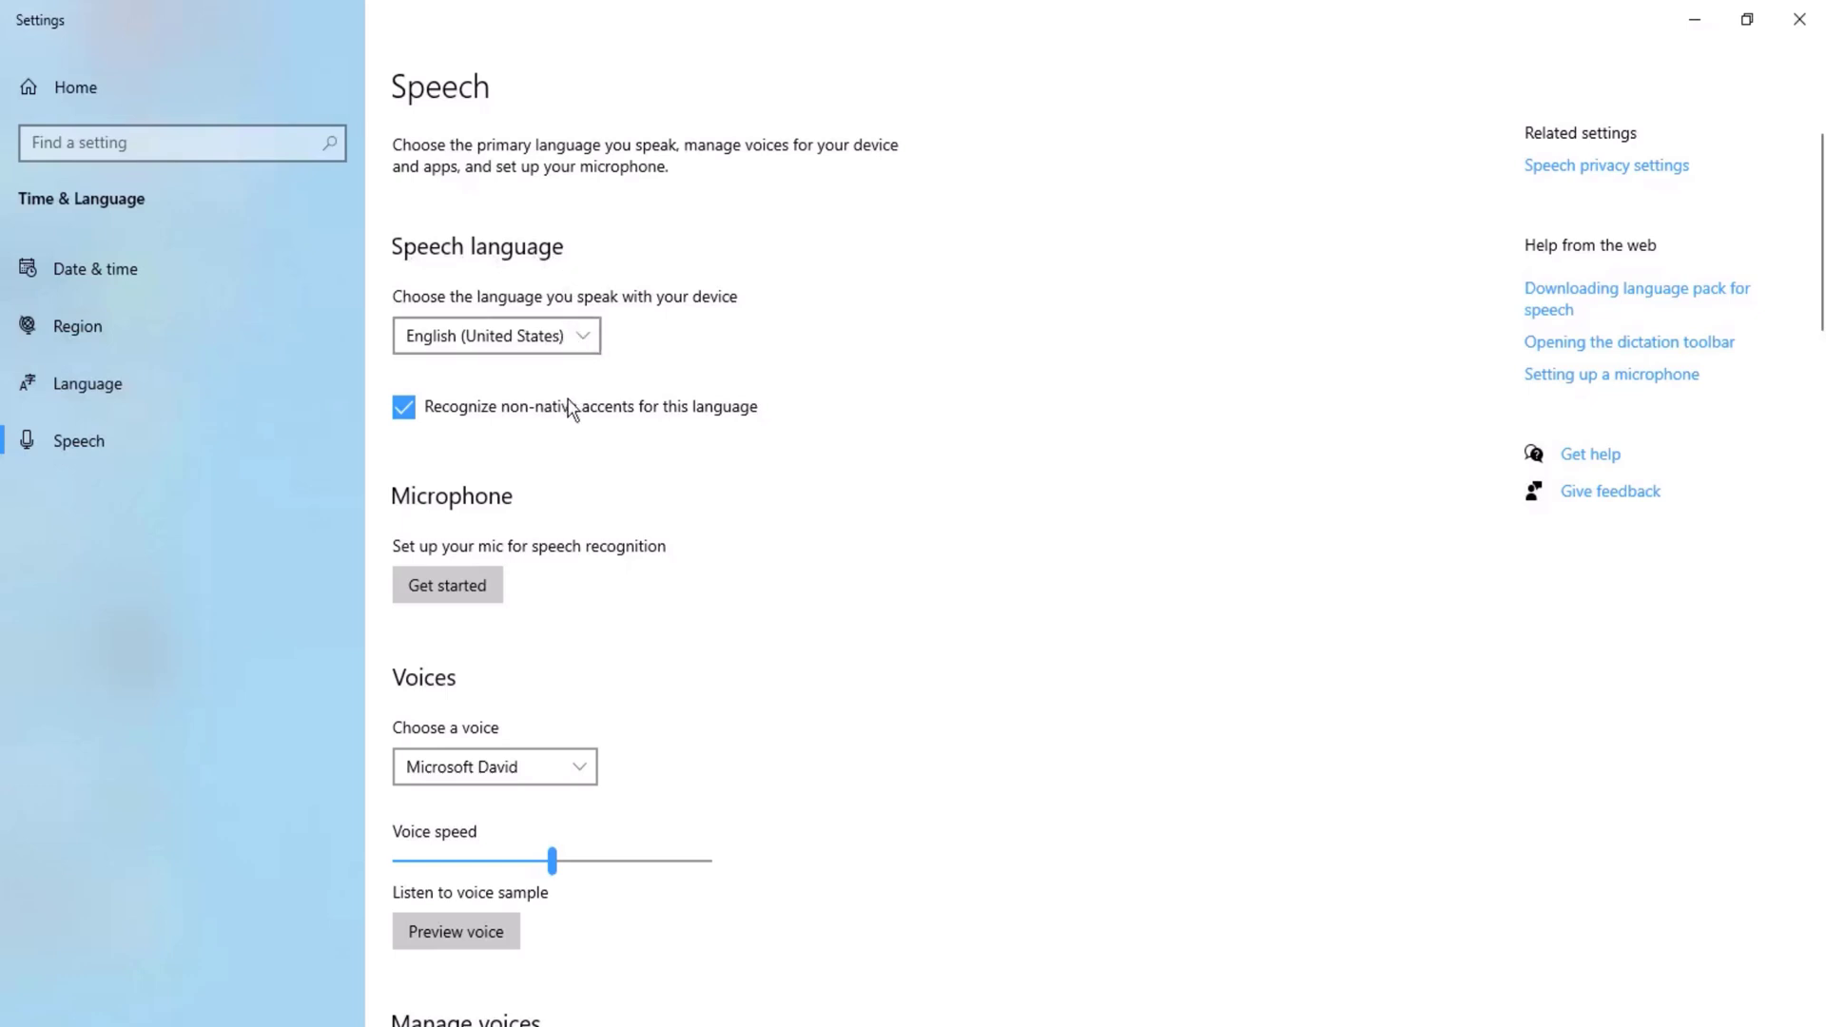
Look through the voice options and the installed voice packages in the Speech settings
{"action": "scroll", "coordinate": [530, 561], "scroll_direction": "down", "scroll_amount": 5}
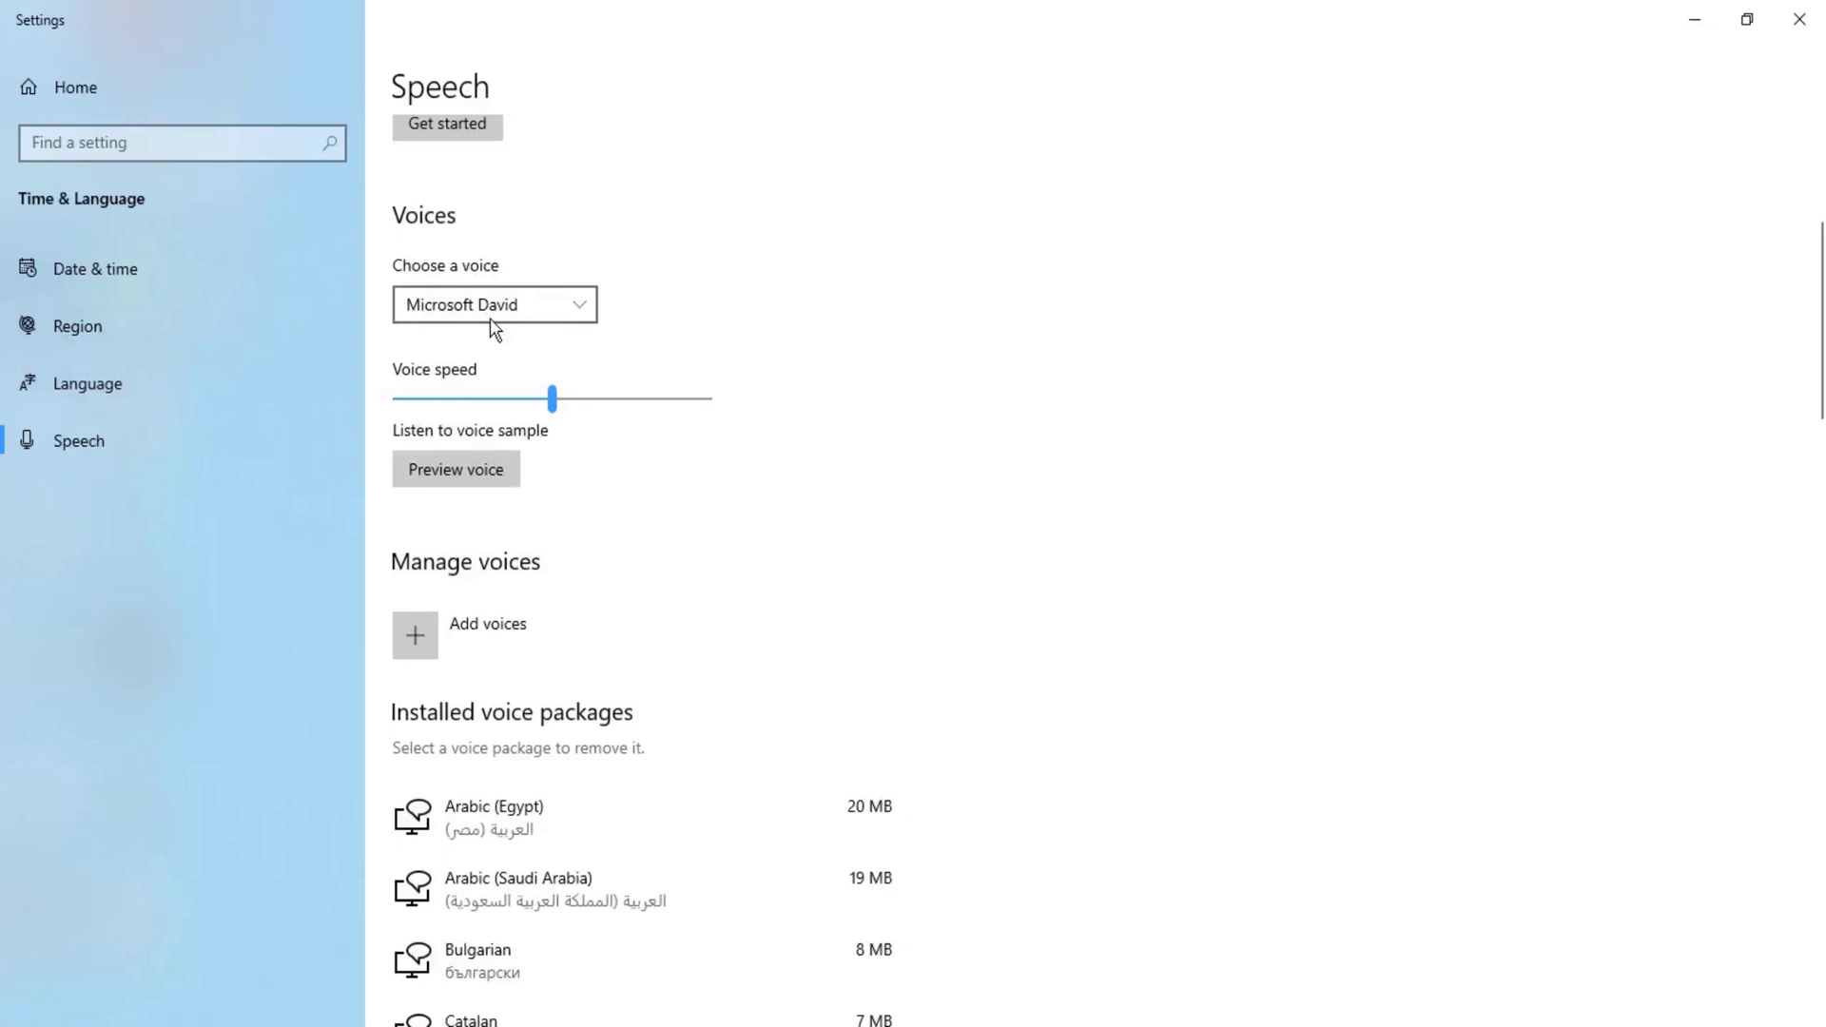
{"action": "scroll", "coordinate": [513, 494], "scroll_direction": "down", "scroll_amount": 2}
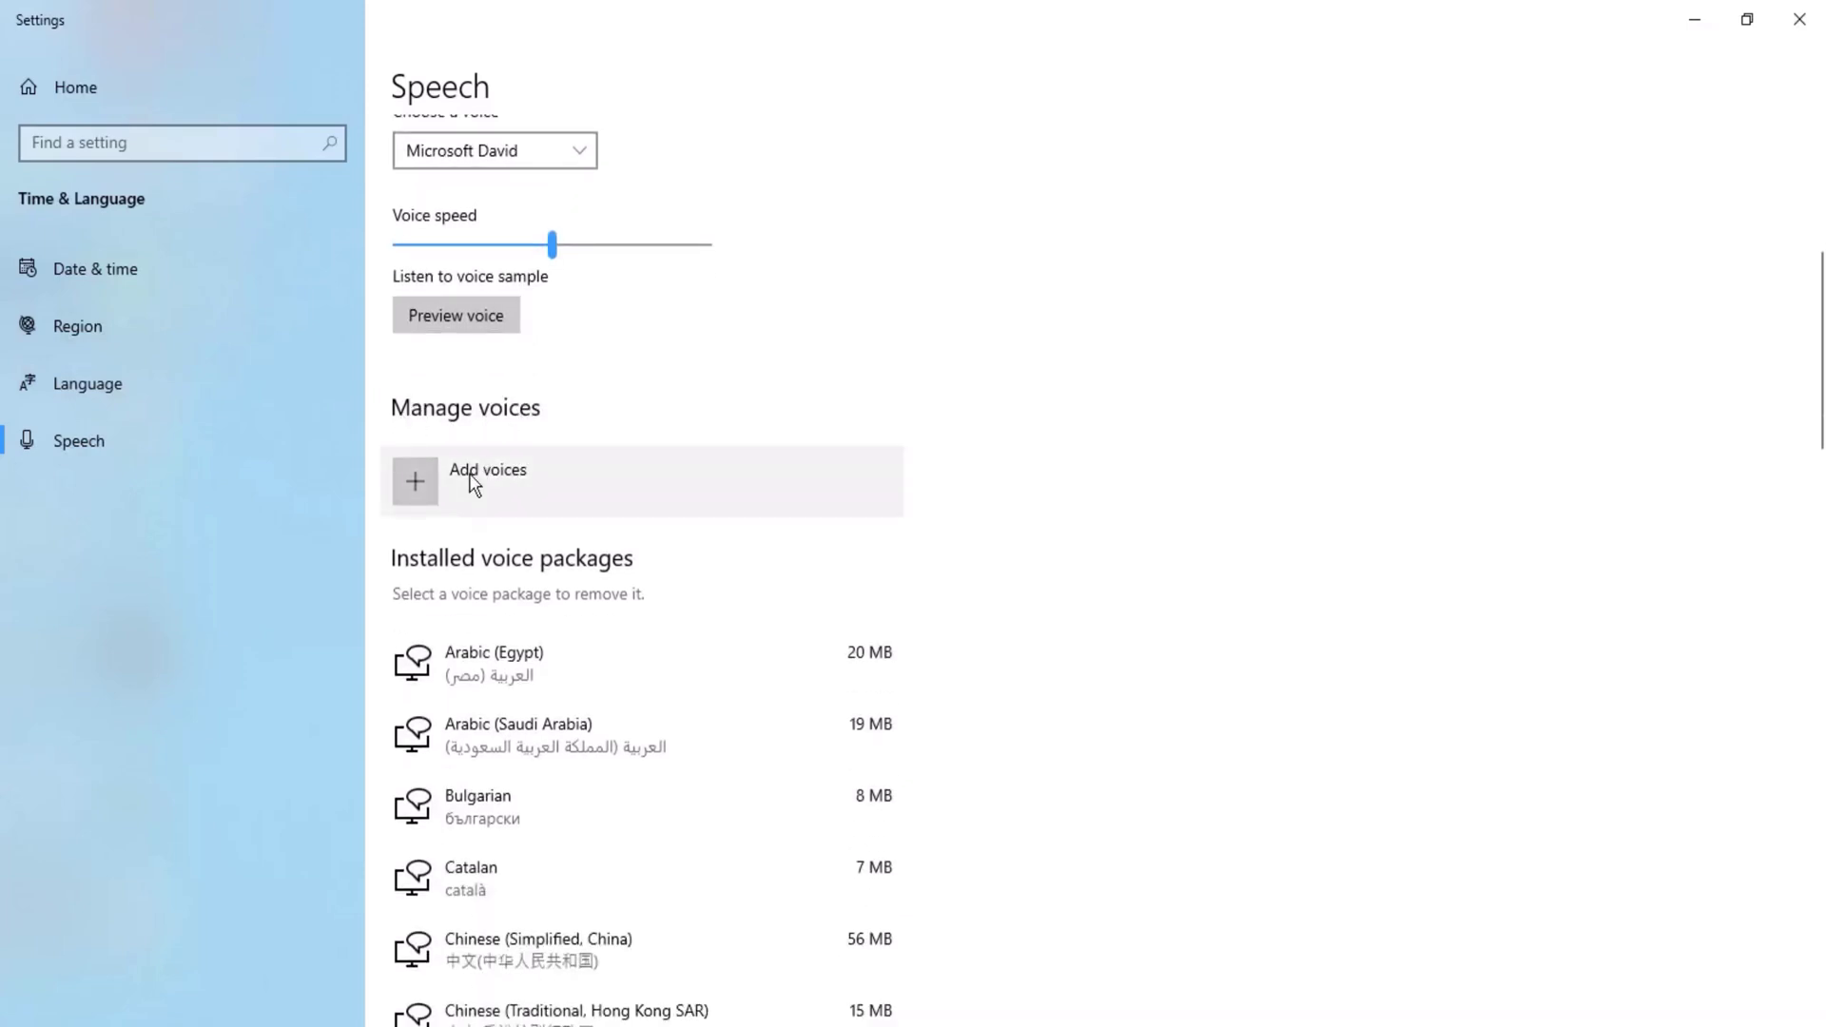
{"action": "scroll", "coordinate": [473, 483], "scroll_direction": "down", "scroll_amount": 10}
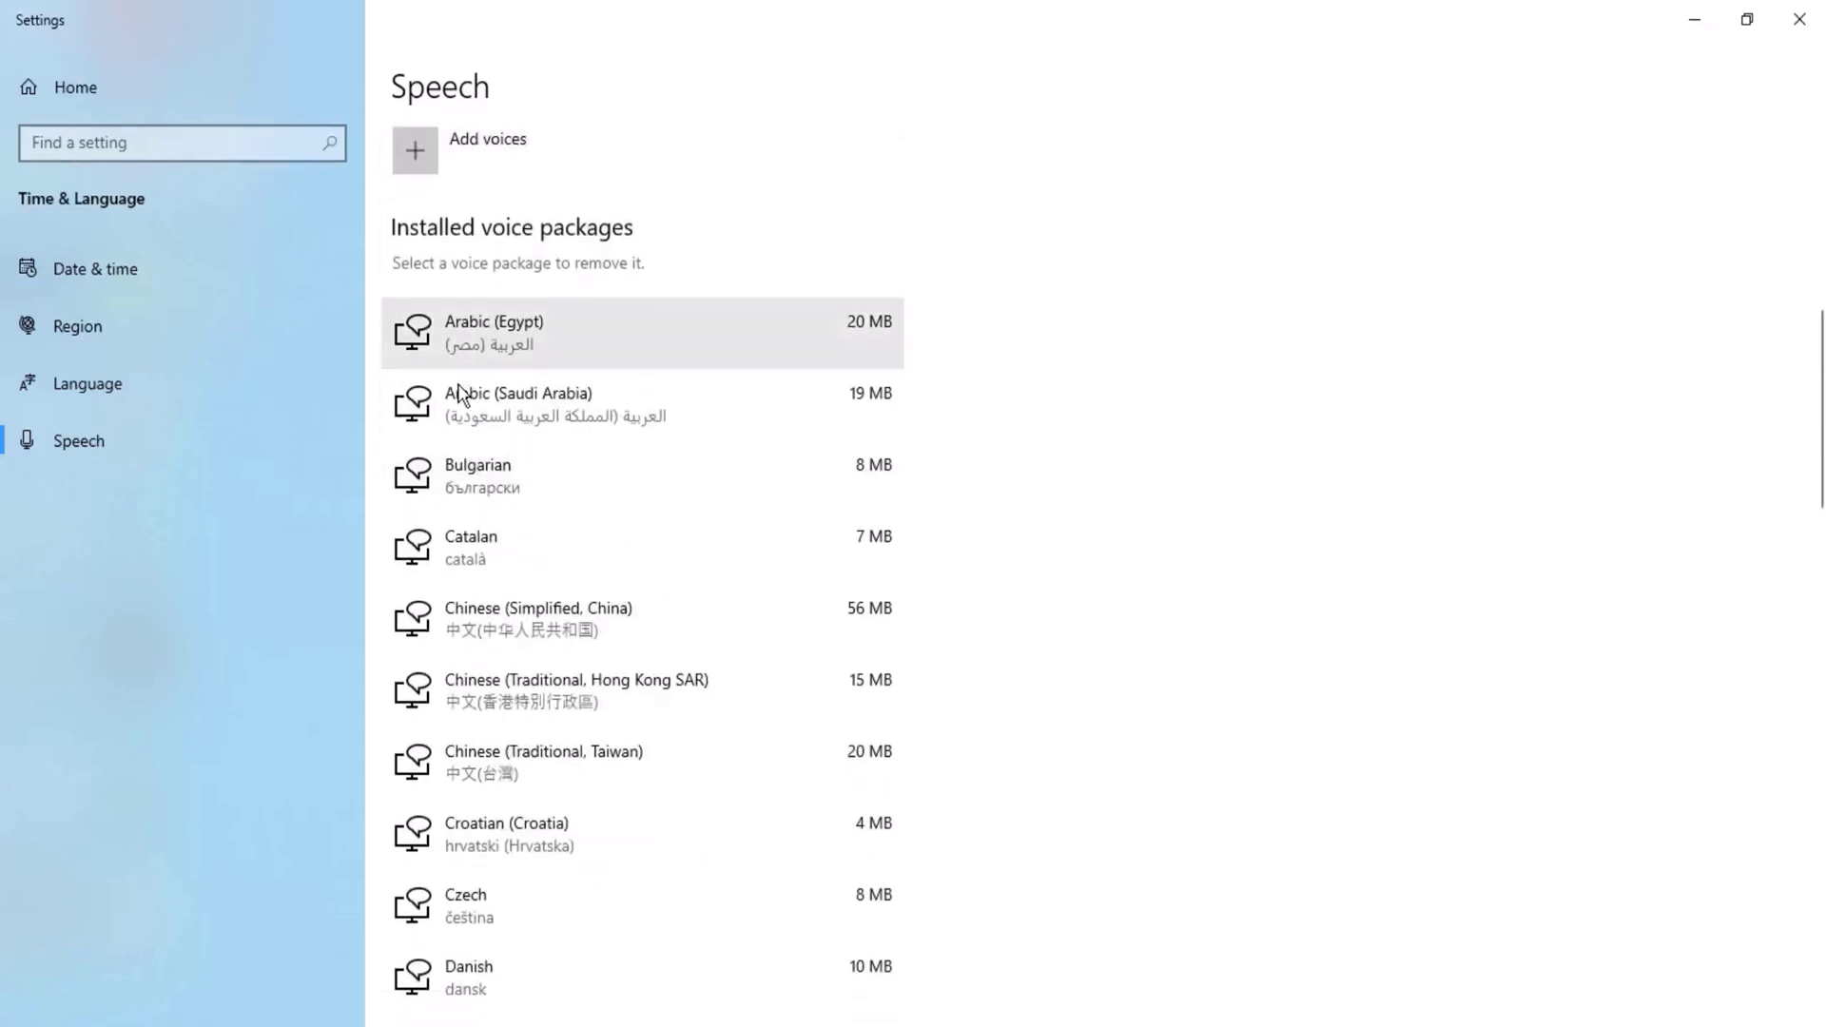
{"action": "scroll", "coordinate": [459, 392], "scroll_direction": "down", "scroll_amount": 20}
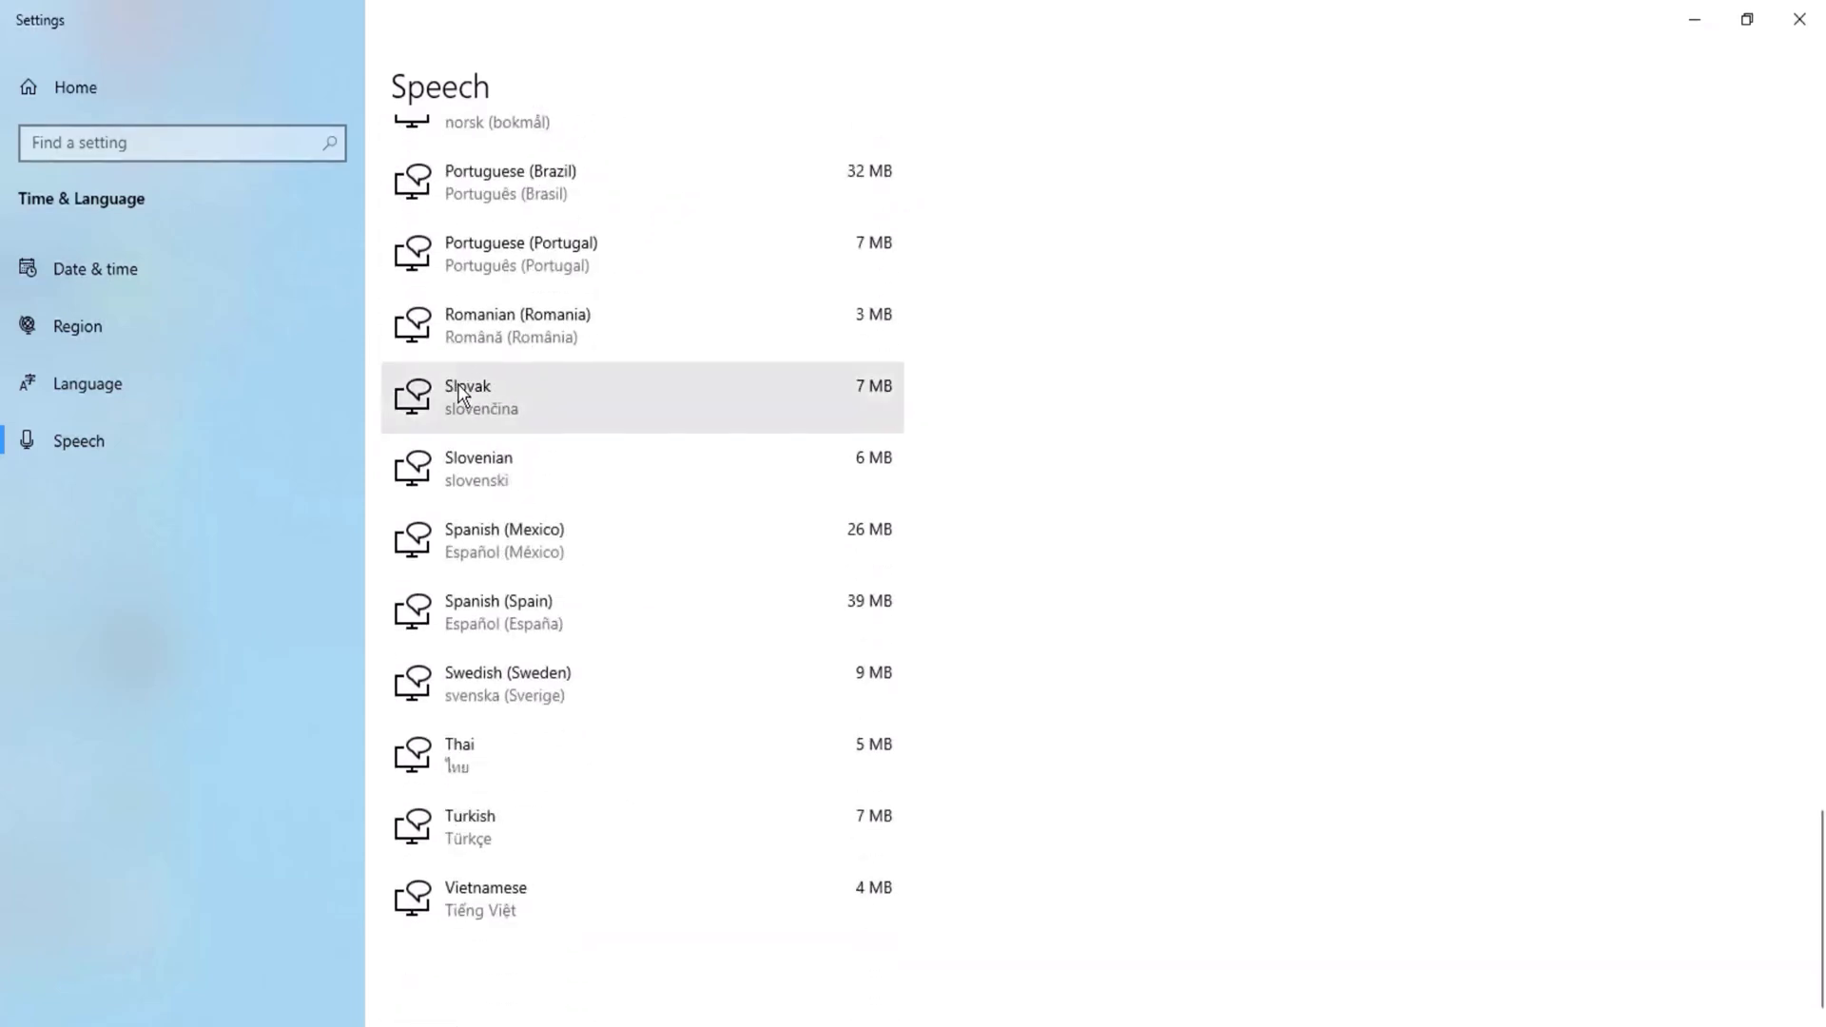
{"action": "scroll", "coordinate": [460, 392], "scroll_direction": "up", "scroll_amount": 20}
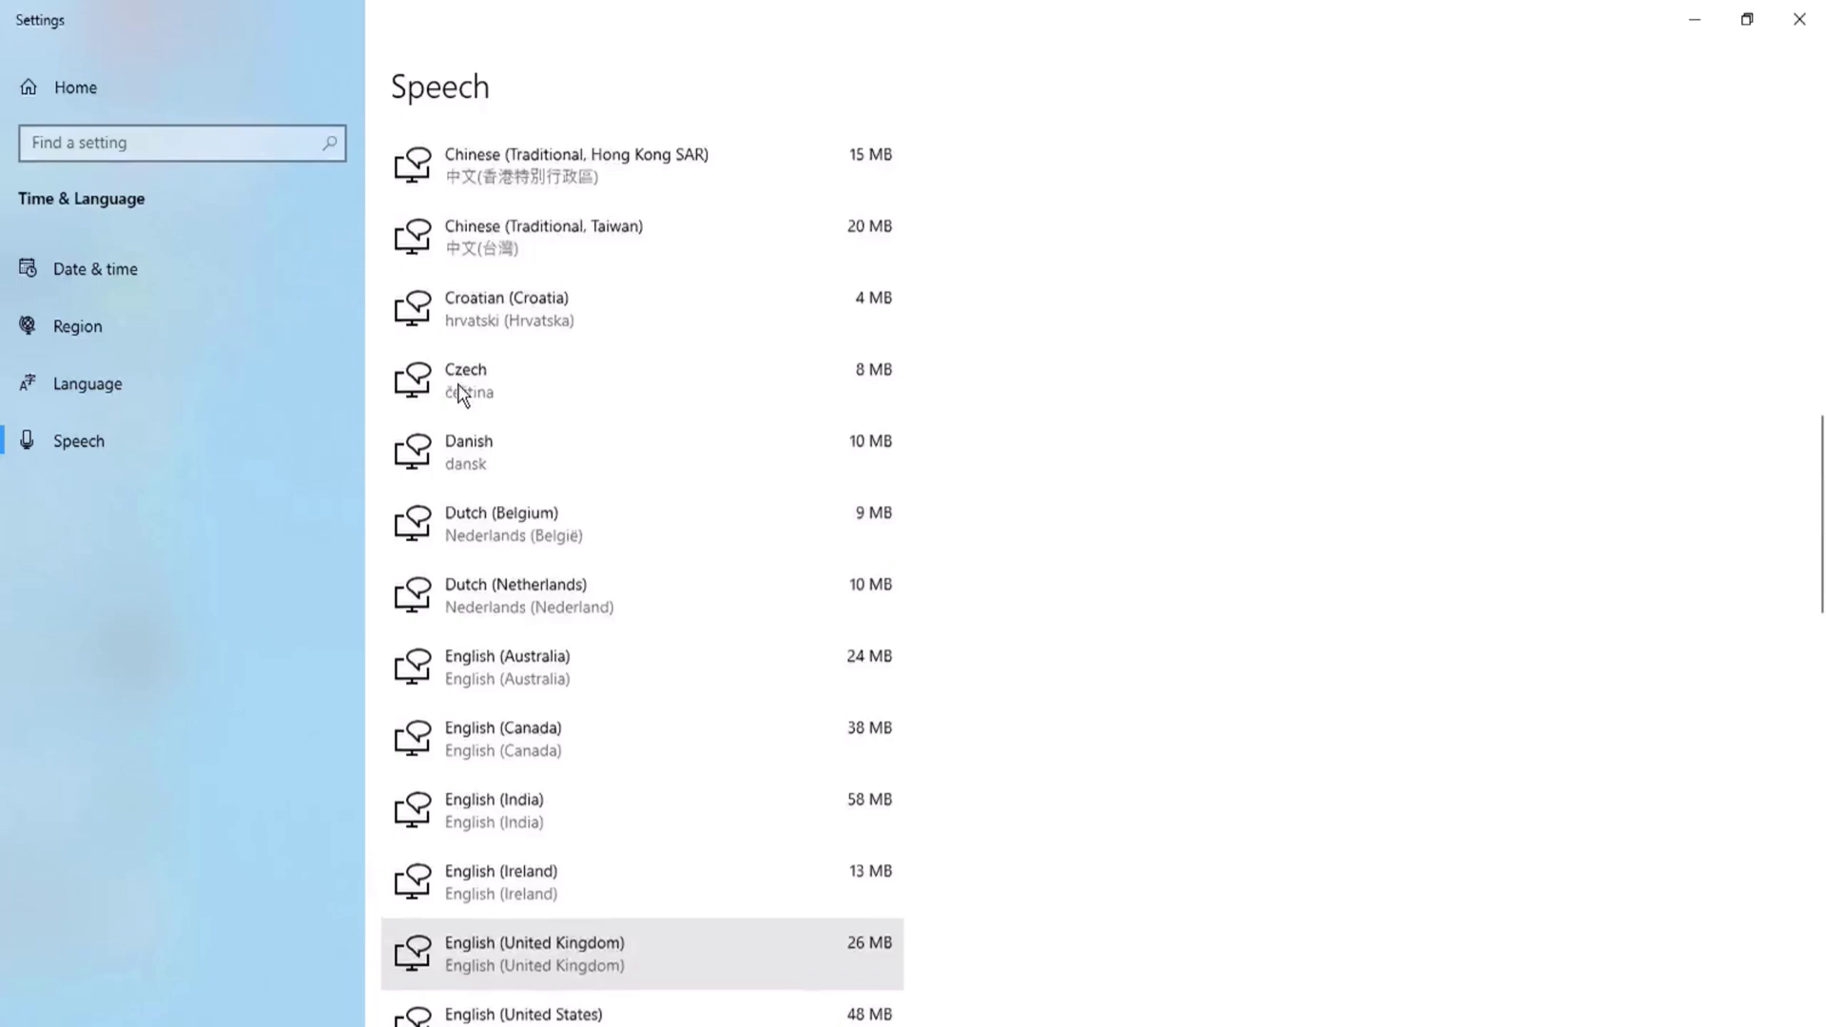
{"action": "scroll", "coordinate": [459, 393], "scroll_direction": "up", "scroll_amount": 6}
{"action": "scroll", "coordinate": [442, 533], "scroll_direction": "down", "scroll_amount": 2}
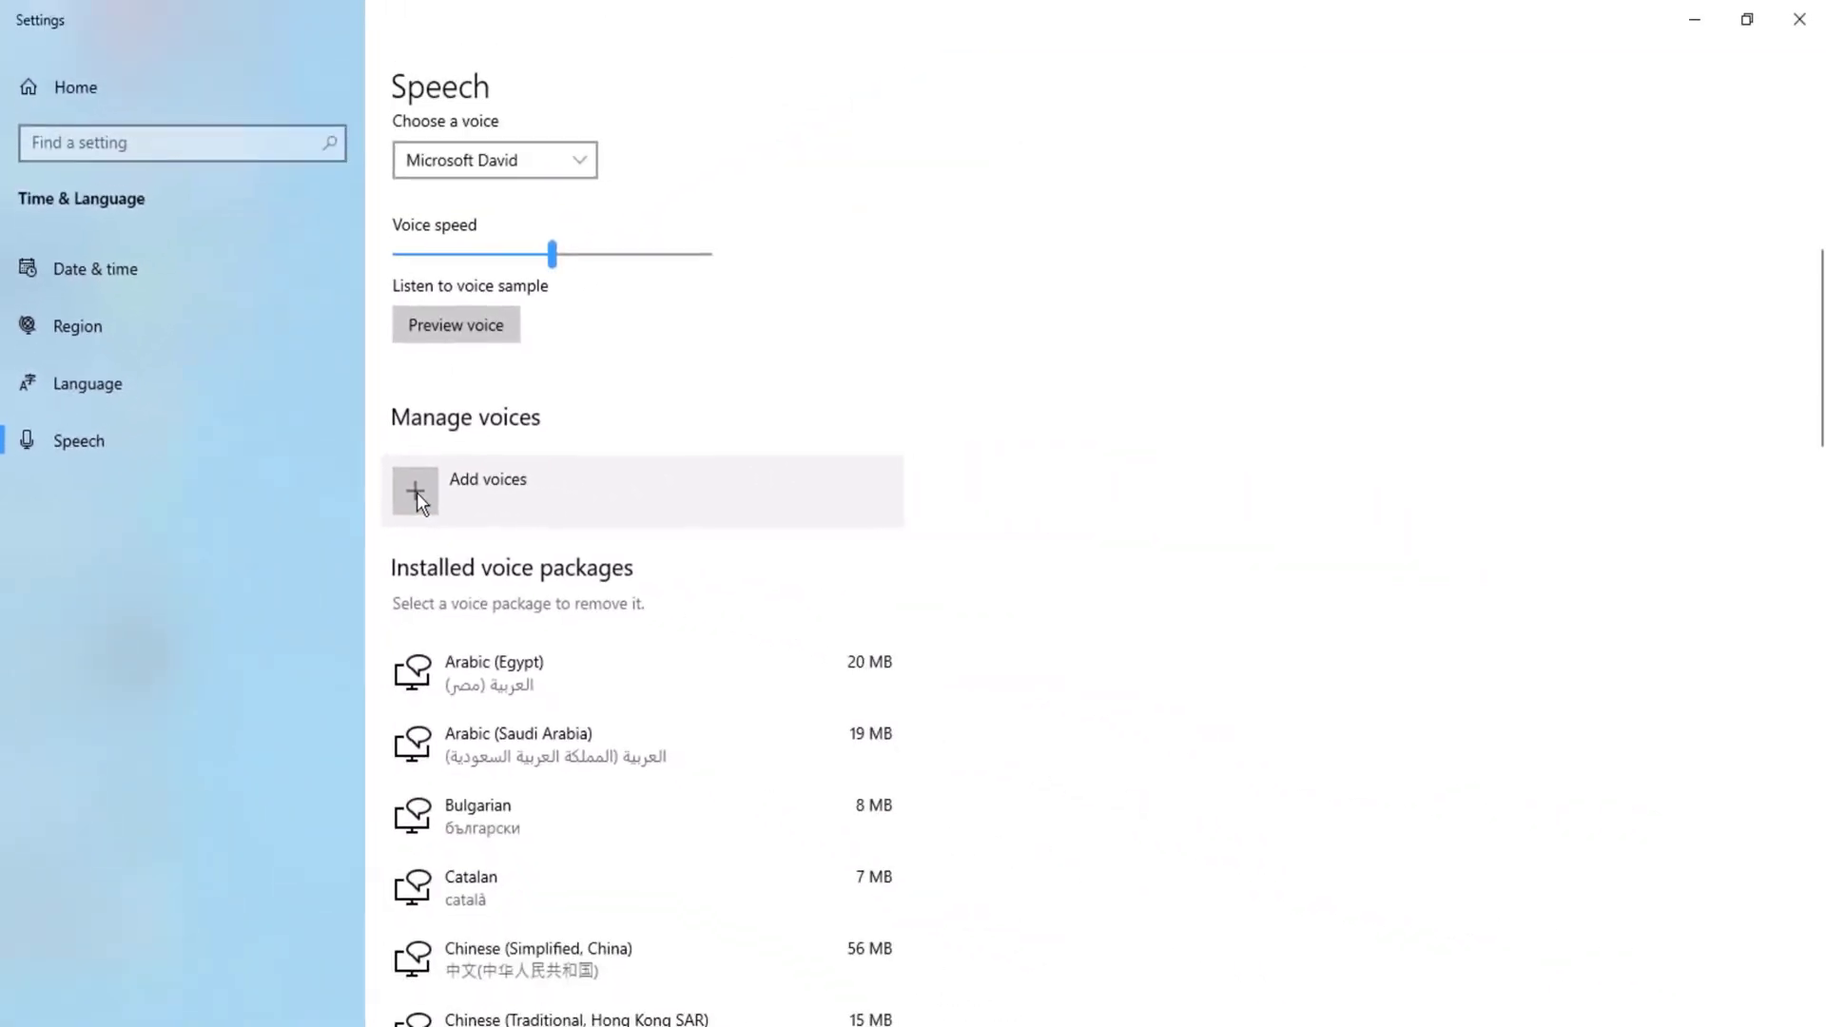
Add the Korean, Polish, Russian and Tamil (India) voice packages
{"action": "left_click", "coordinate": [415, 491]}
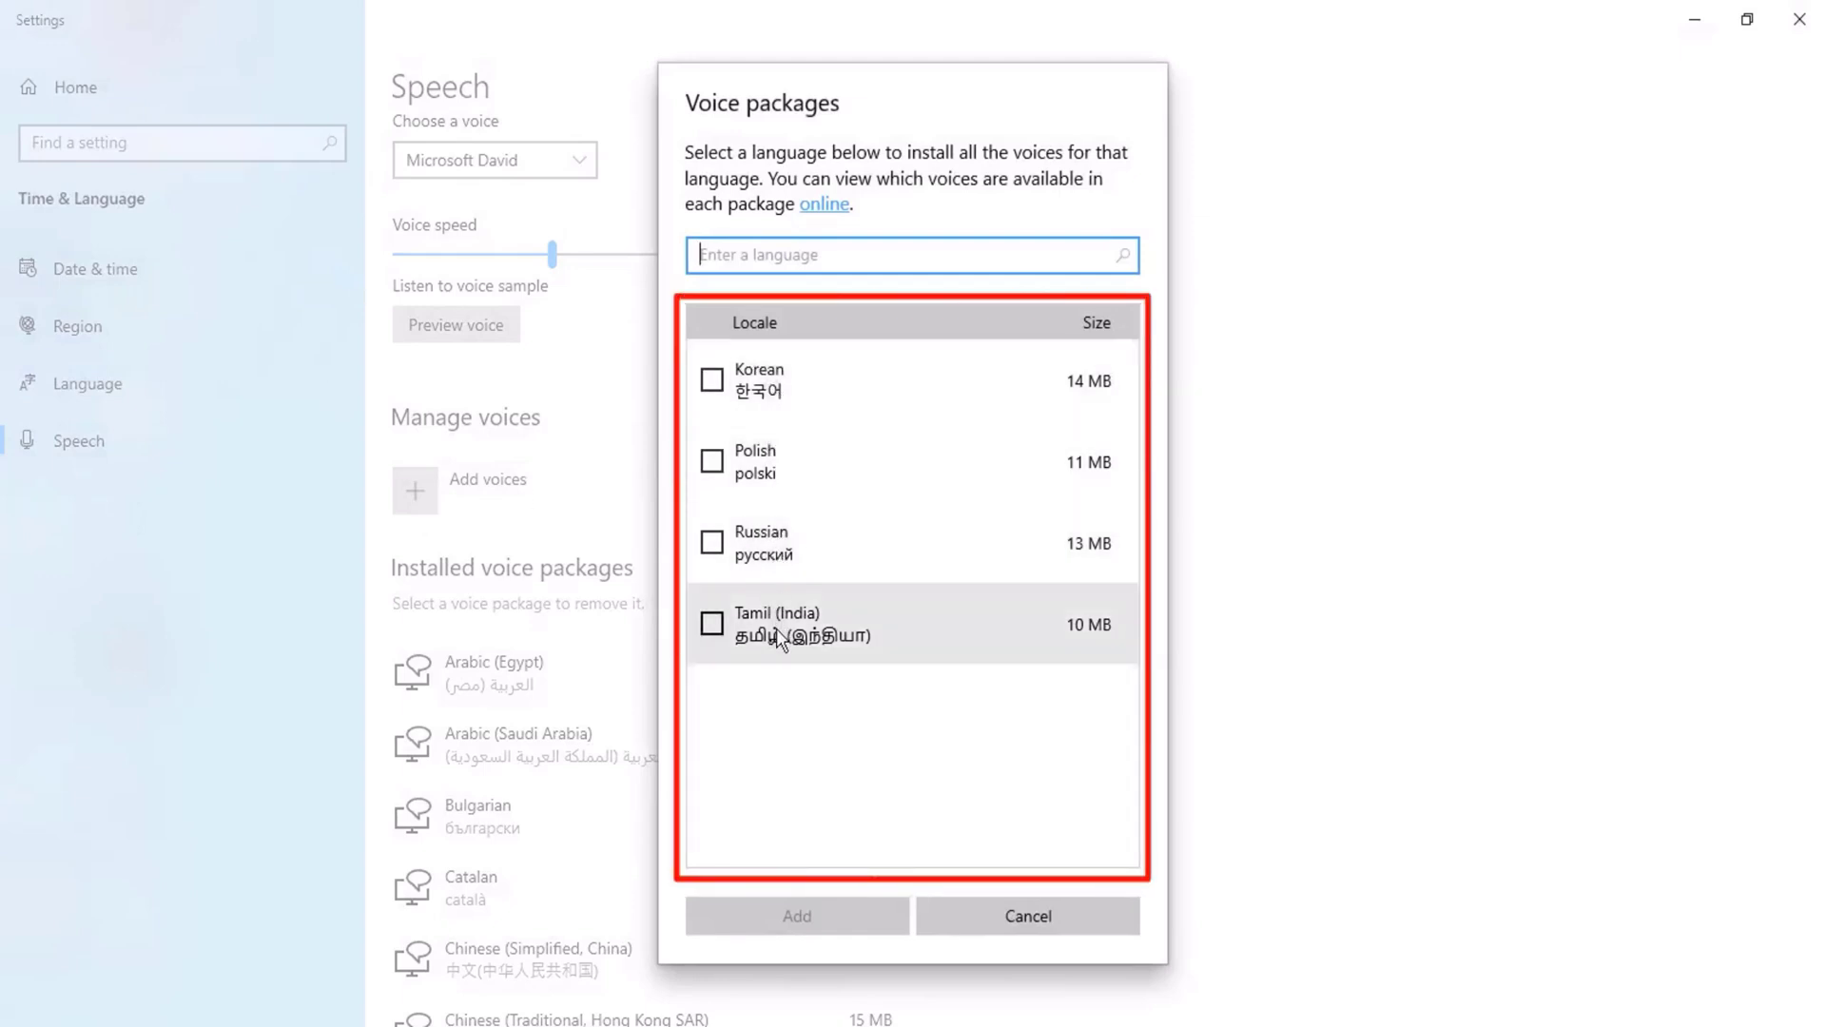
{"action": "left_click", "coordinate": [759, 380]}
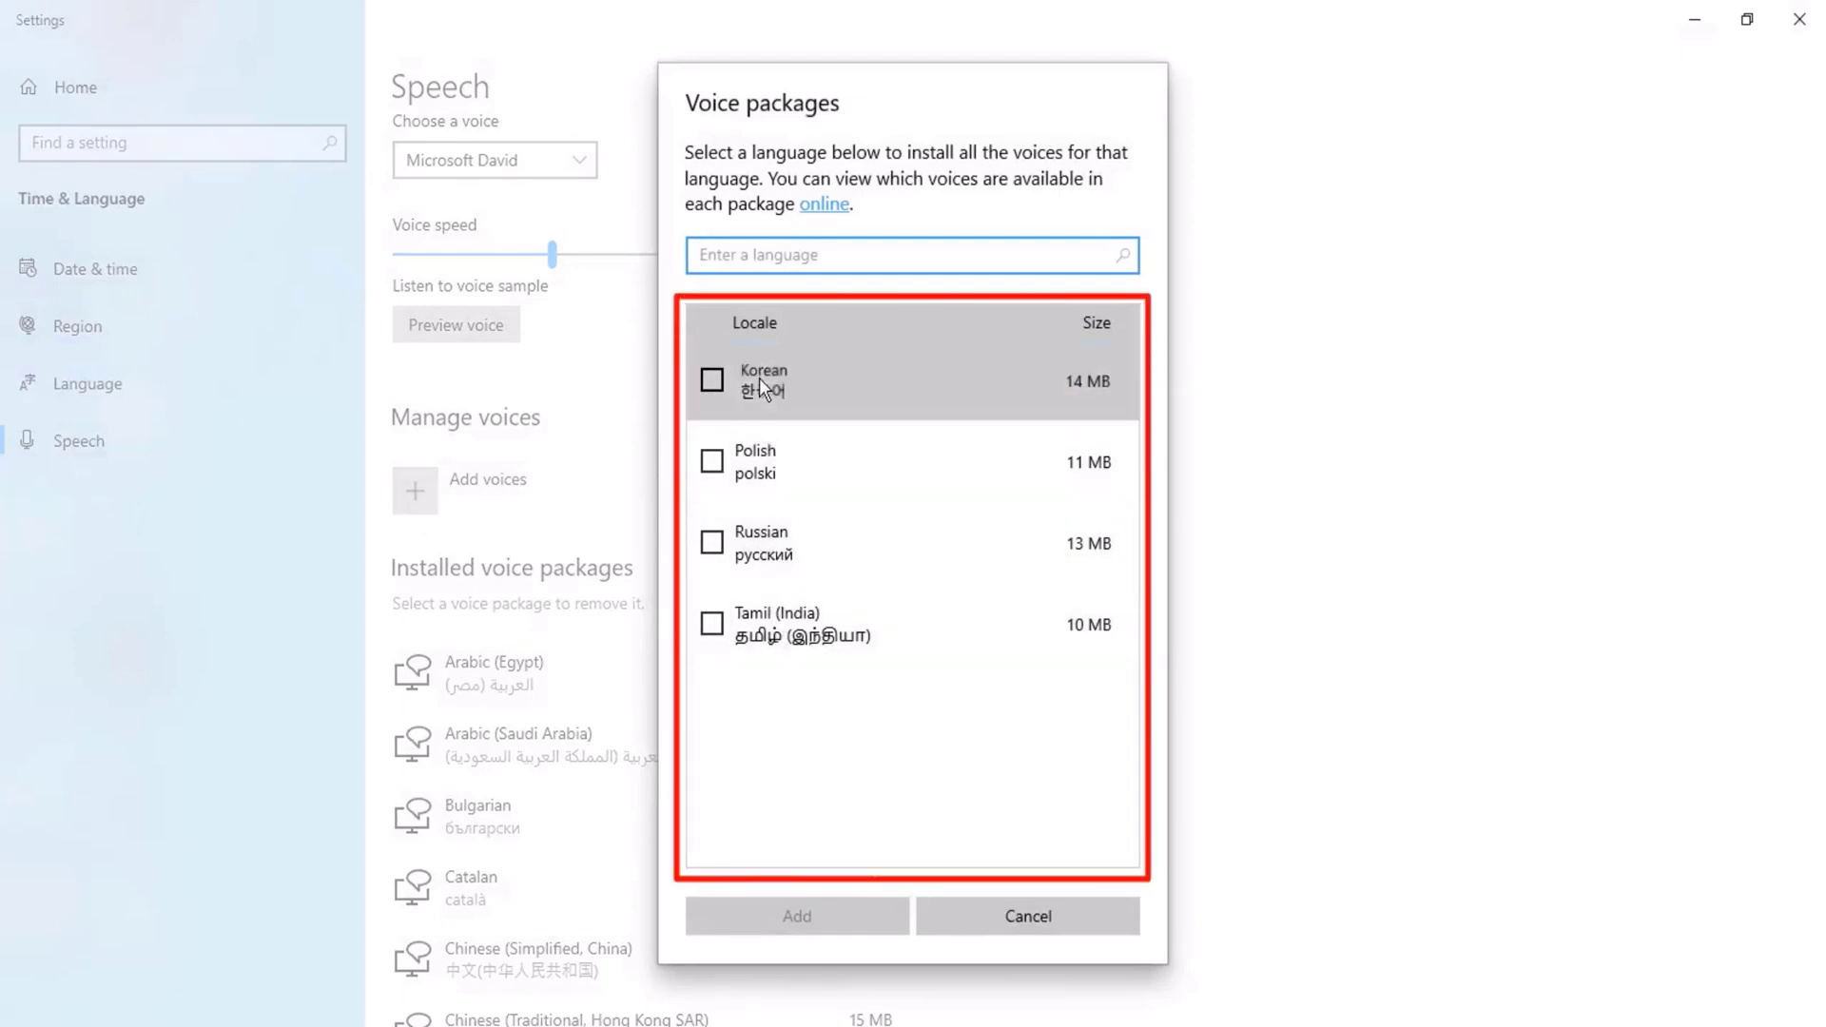
{"action": "left_click", "coordinate": [773, 480]}
{"action": "left_click", "coordinate": [772, 542]}
{"action": "left_click", "coordinate": [799, 633]}
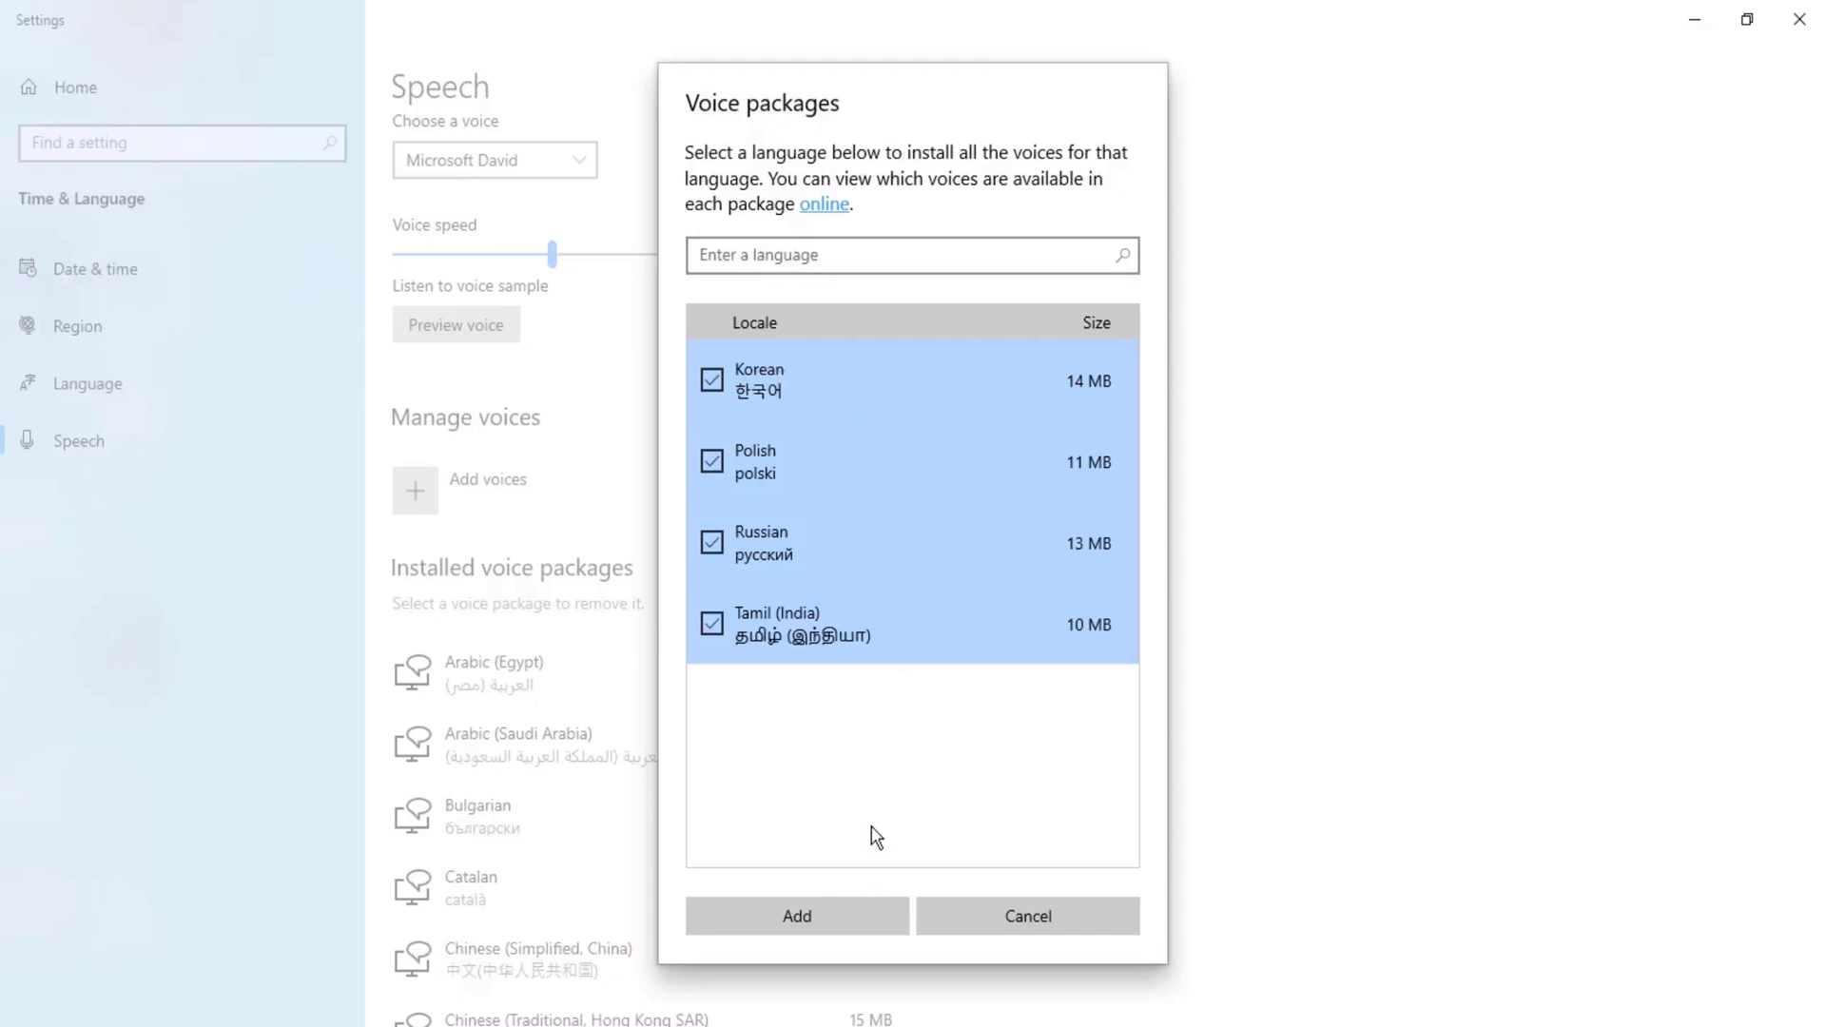
{"action": "left_click", "coordinate": [822, 914]}
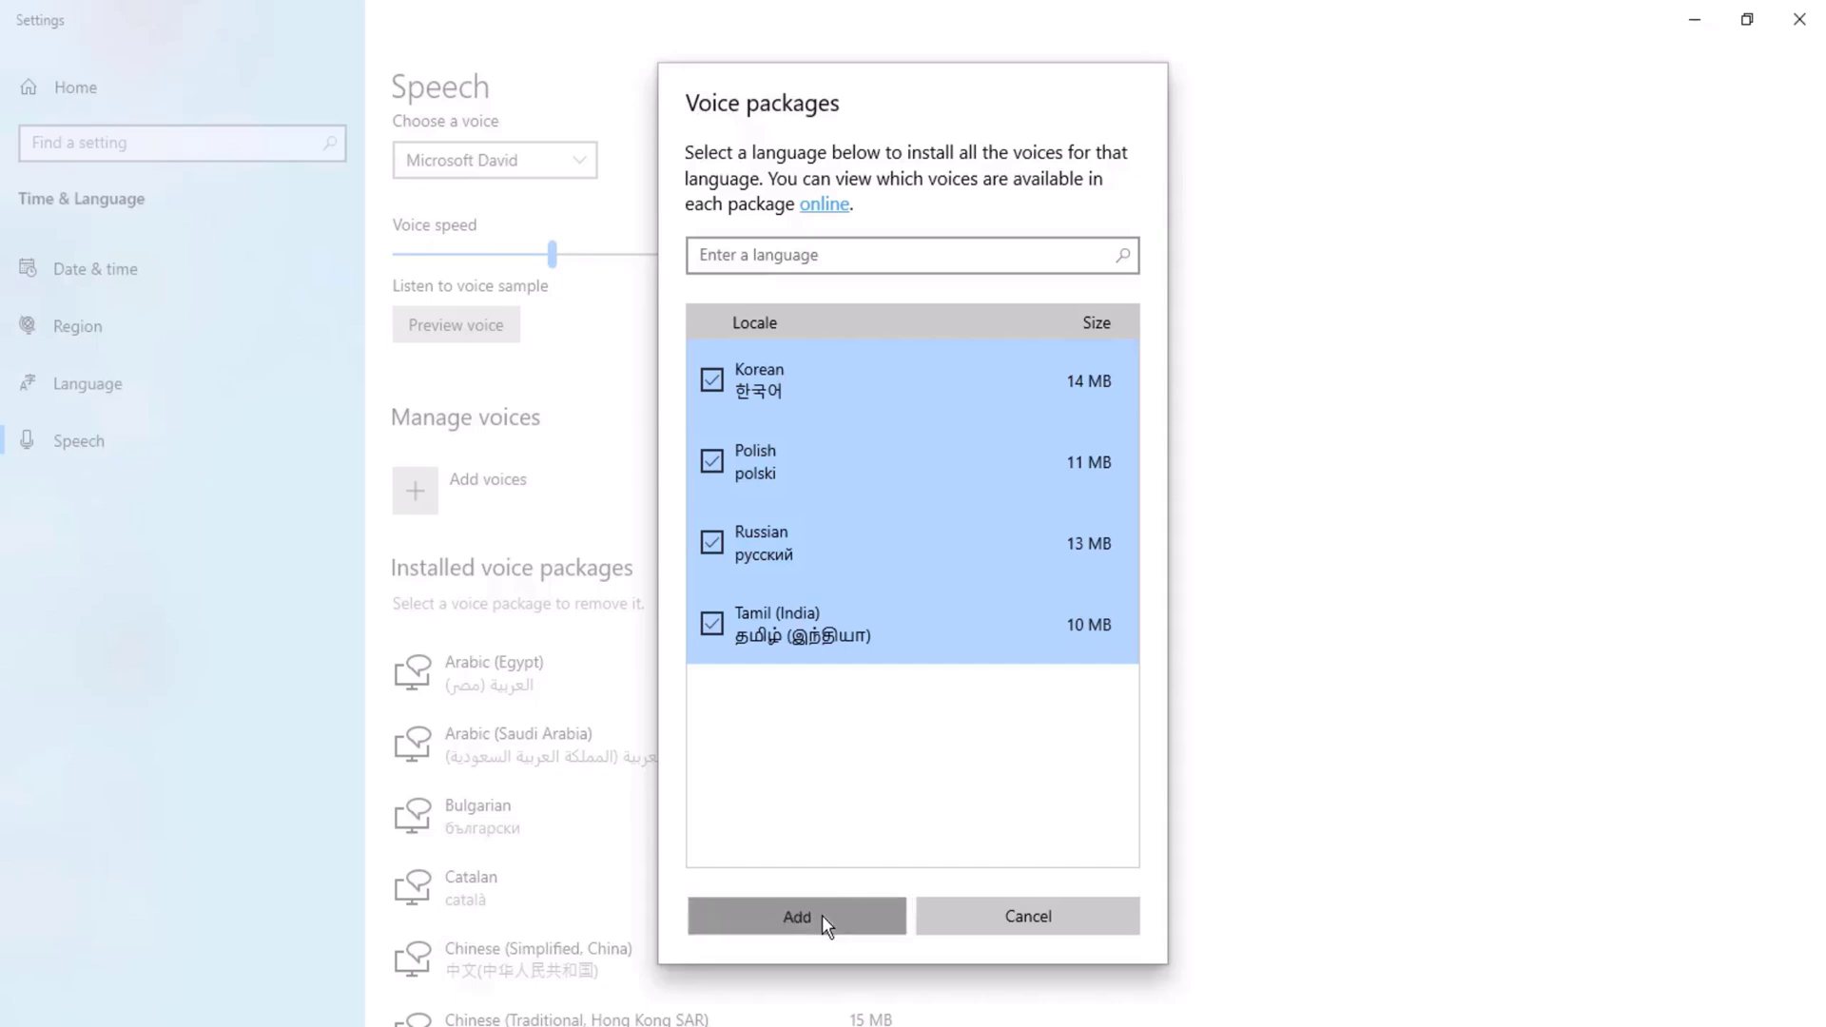
Check the installed voice packages list for the Korean, Polish, Russian and Tamil (India) packages
{"action": "scroll", "coordinate": [822, 915], "scroll_direction": "down", "scroll_amount": 8}
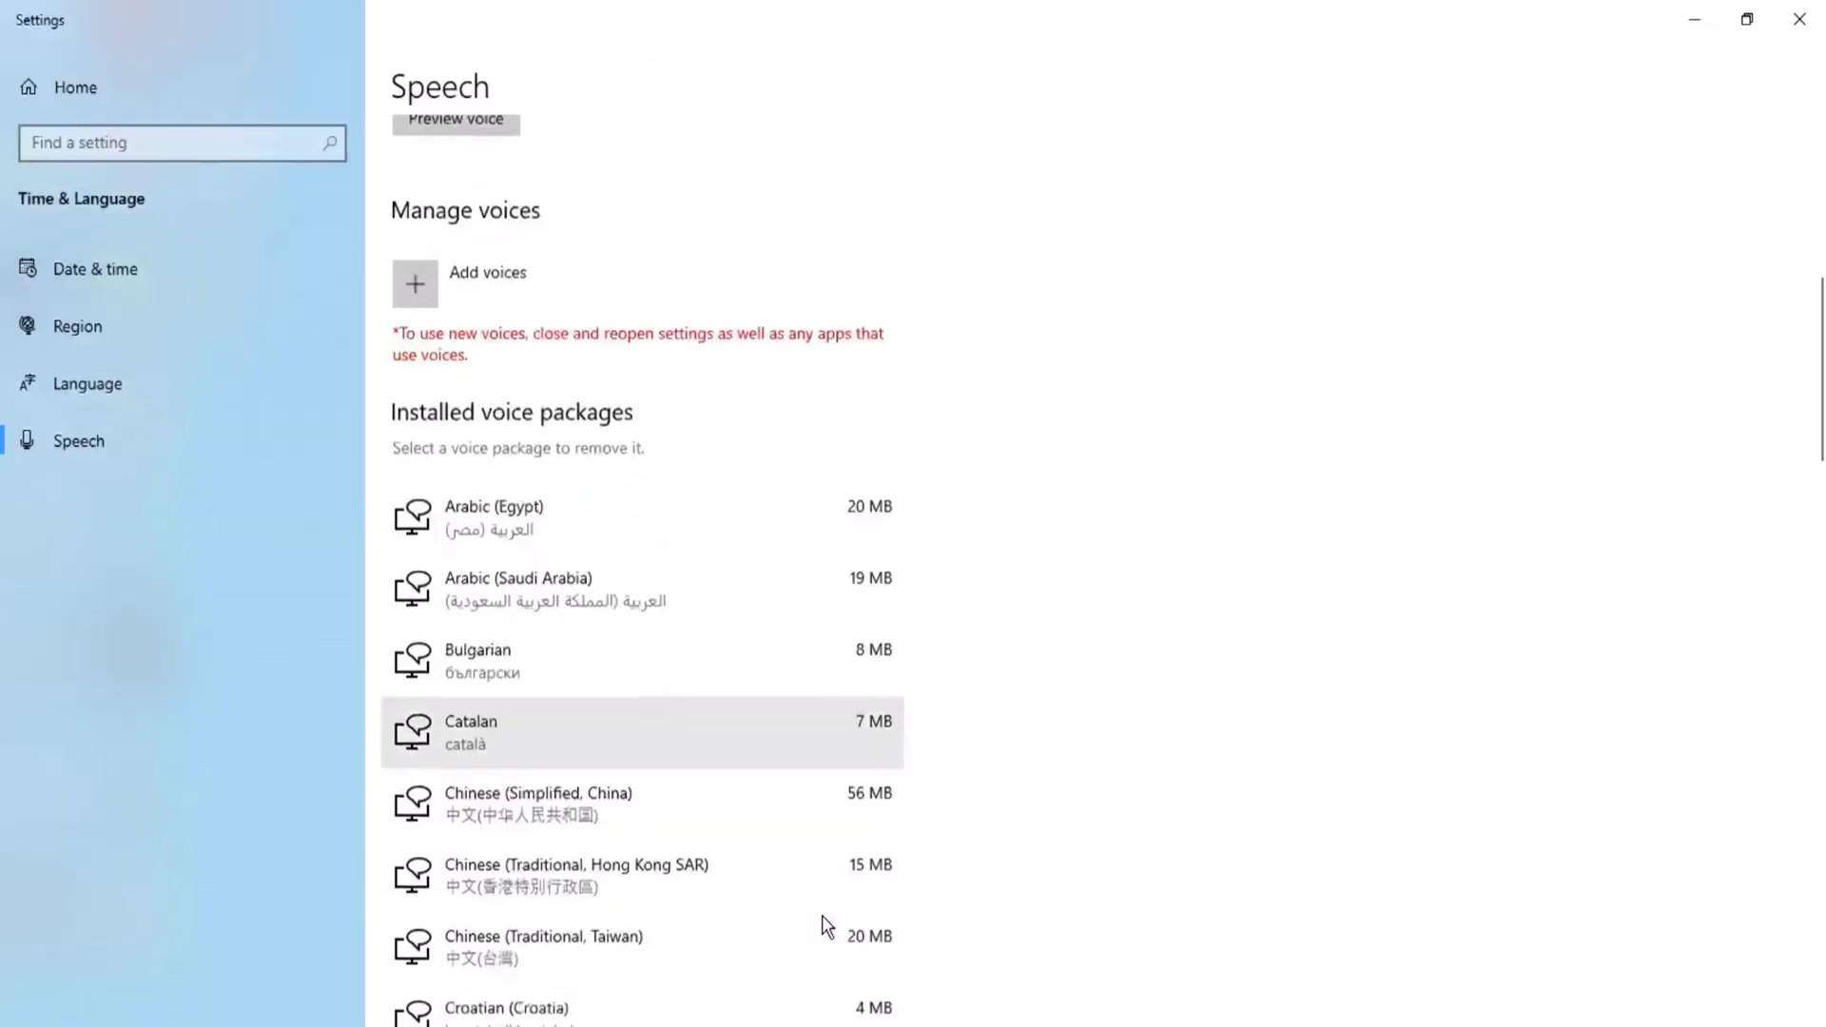
{"action": "scroll", "coordinate": [821, 915], "scroll_direction": "down", "scroll_amount": 20}
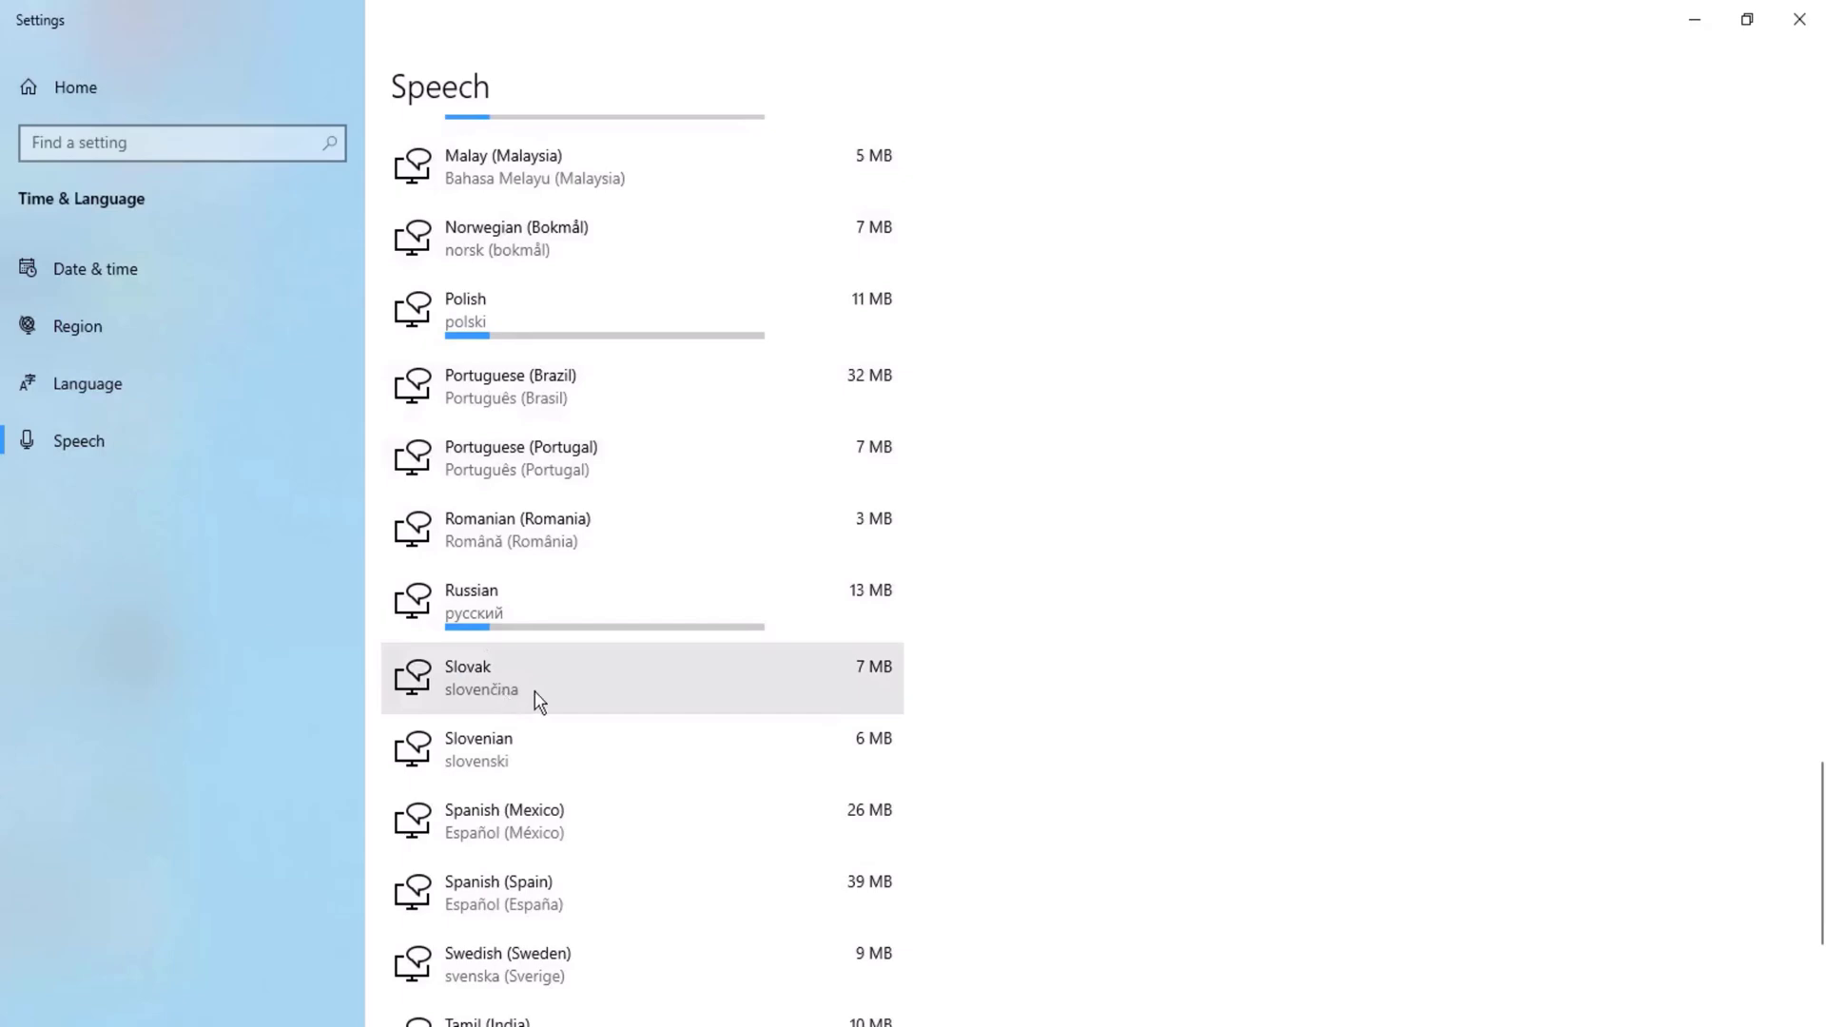
{"action": "scroll", "coordinate": [550, 704], "scroll_direction": "up", "scroll_amount": 2}
{"action": "scroll", "coordinate": [554, 704], "scroll_direction": "down", "scroll_amount": 6}
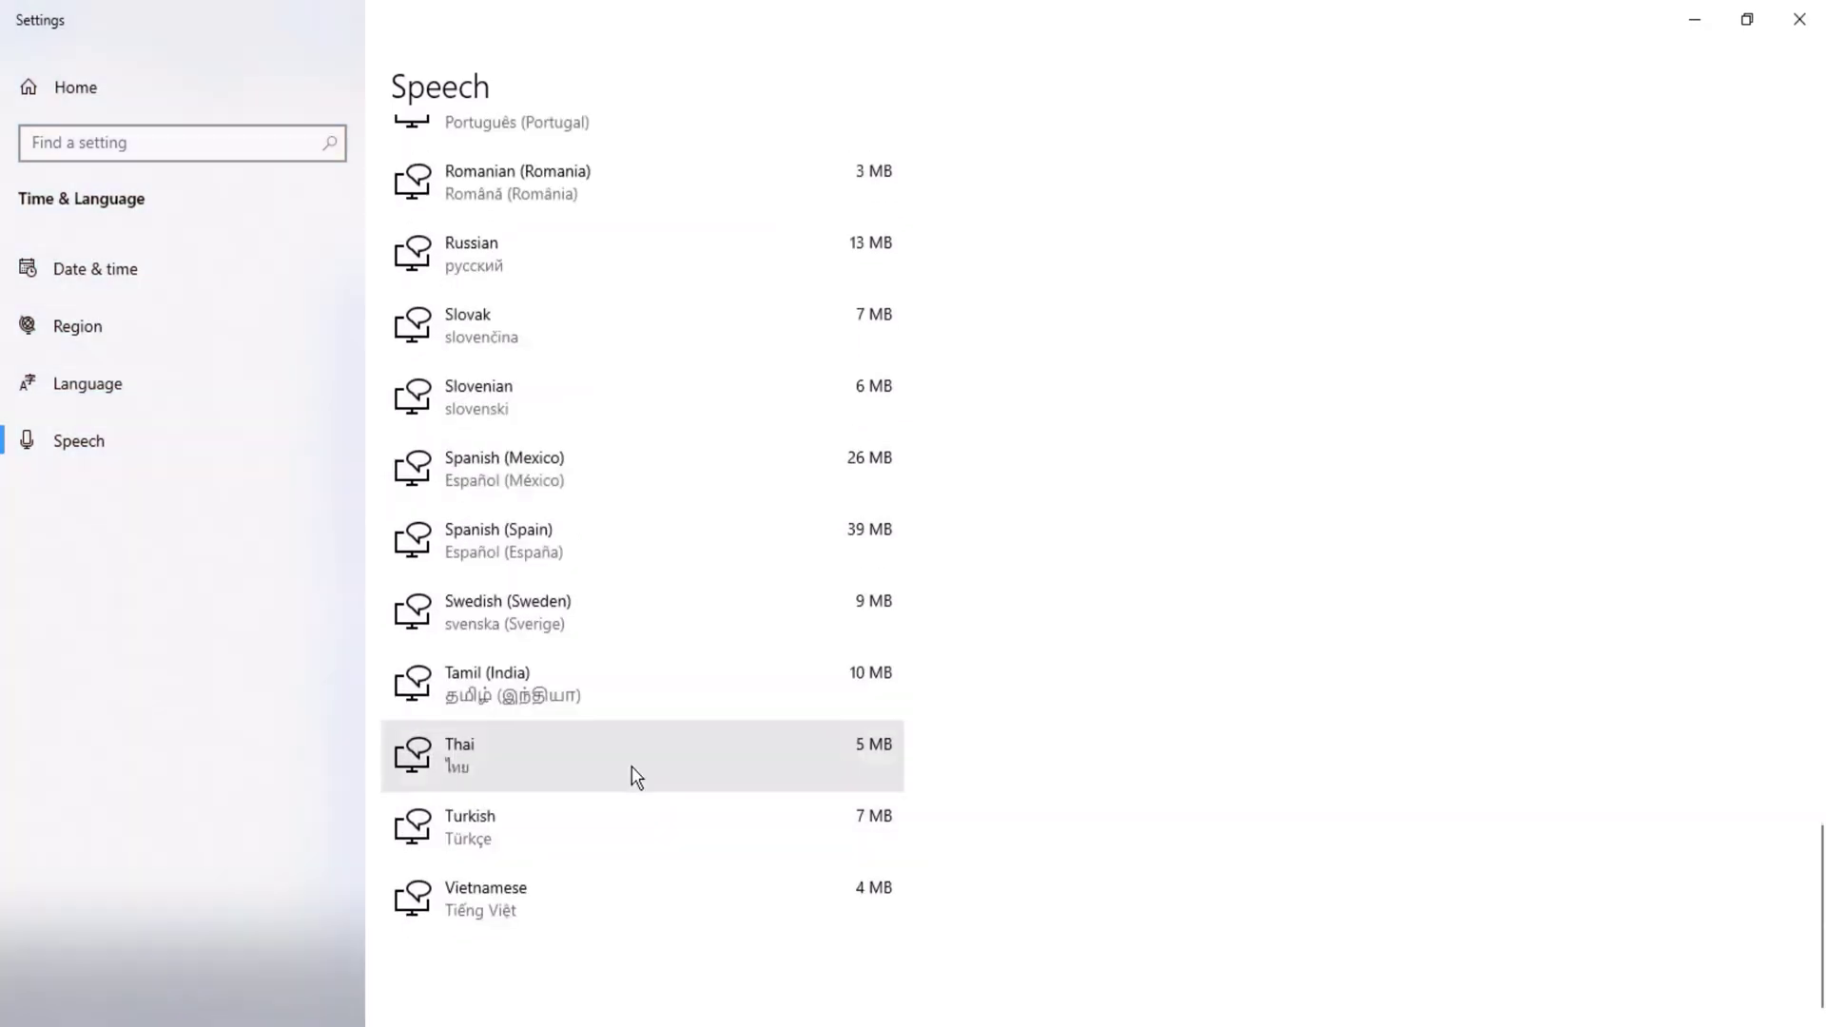
{"action": "scroll", "coordinate": [616, 856], "scroll_direction": "up", "scroll_amount": 6}
{"action": "scroll", "coordinate": [619, 855], "scroll_direction": "up", "scroll_amount": 20}
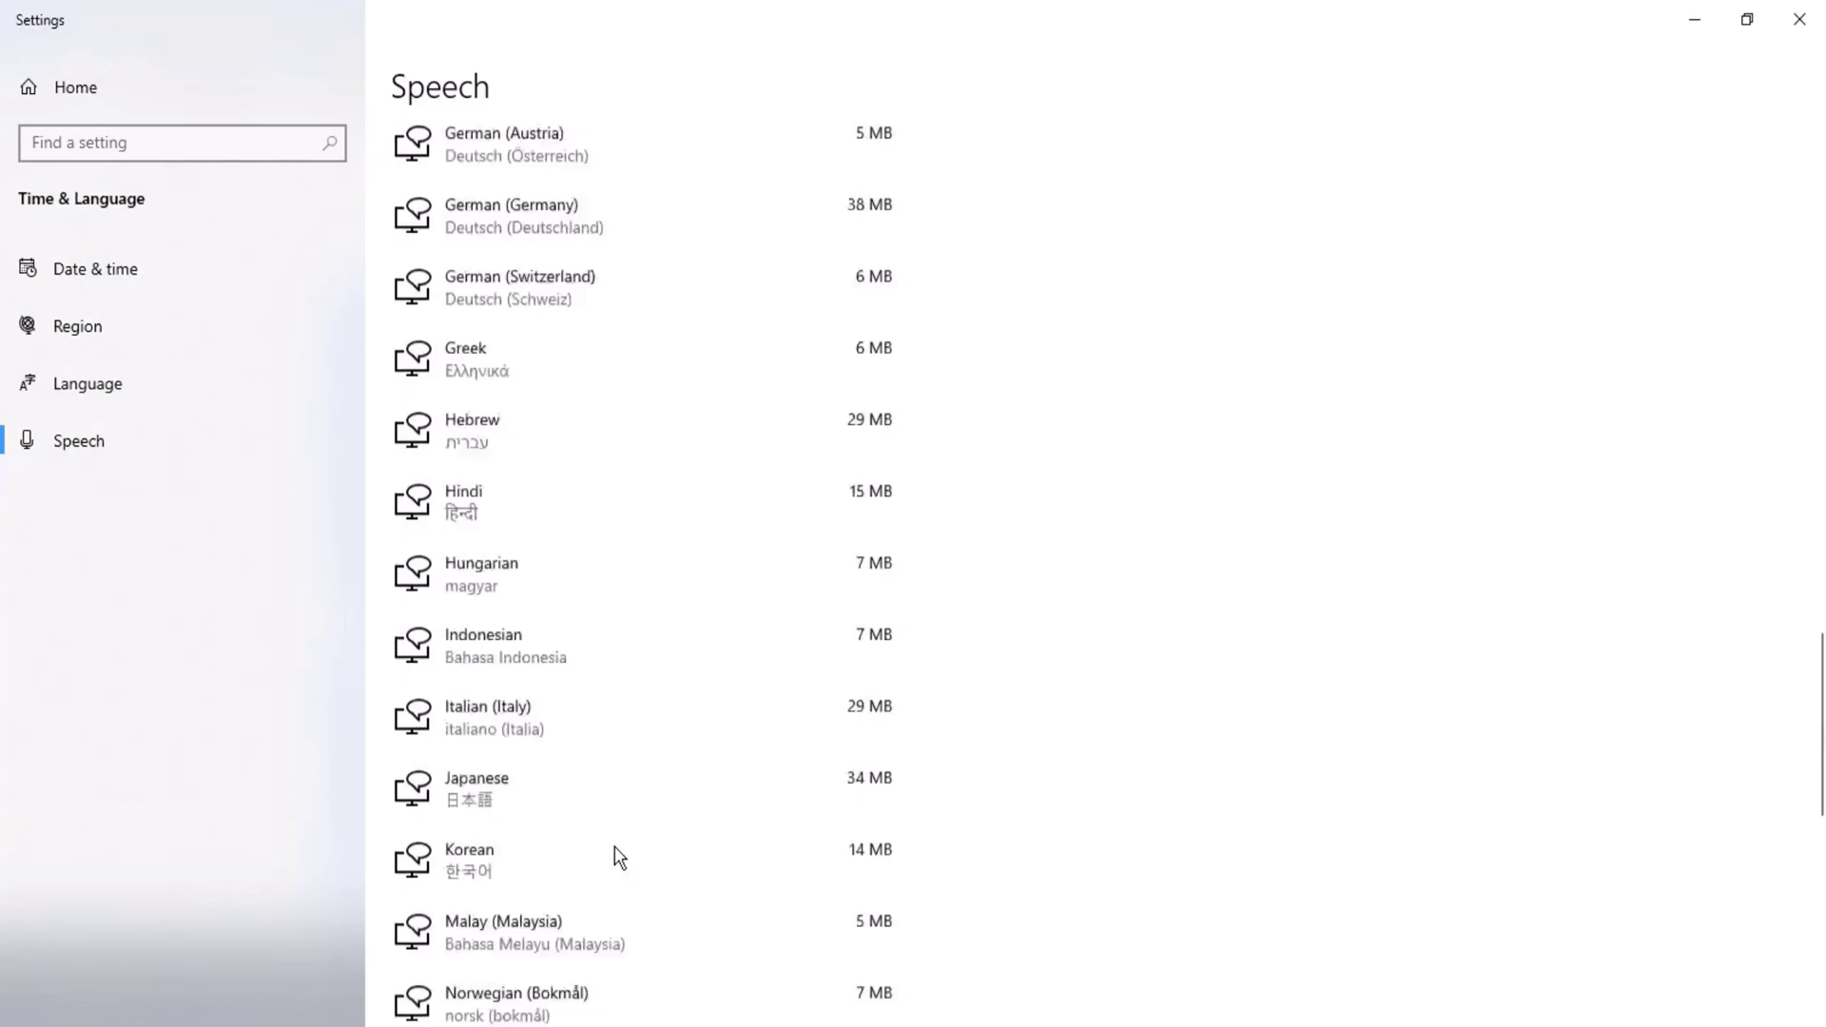
{"action": "scroll", "coordinate": [615, 848], "scroll_direction": "up", "scroll_amount": 7}
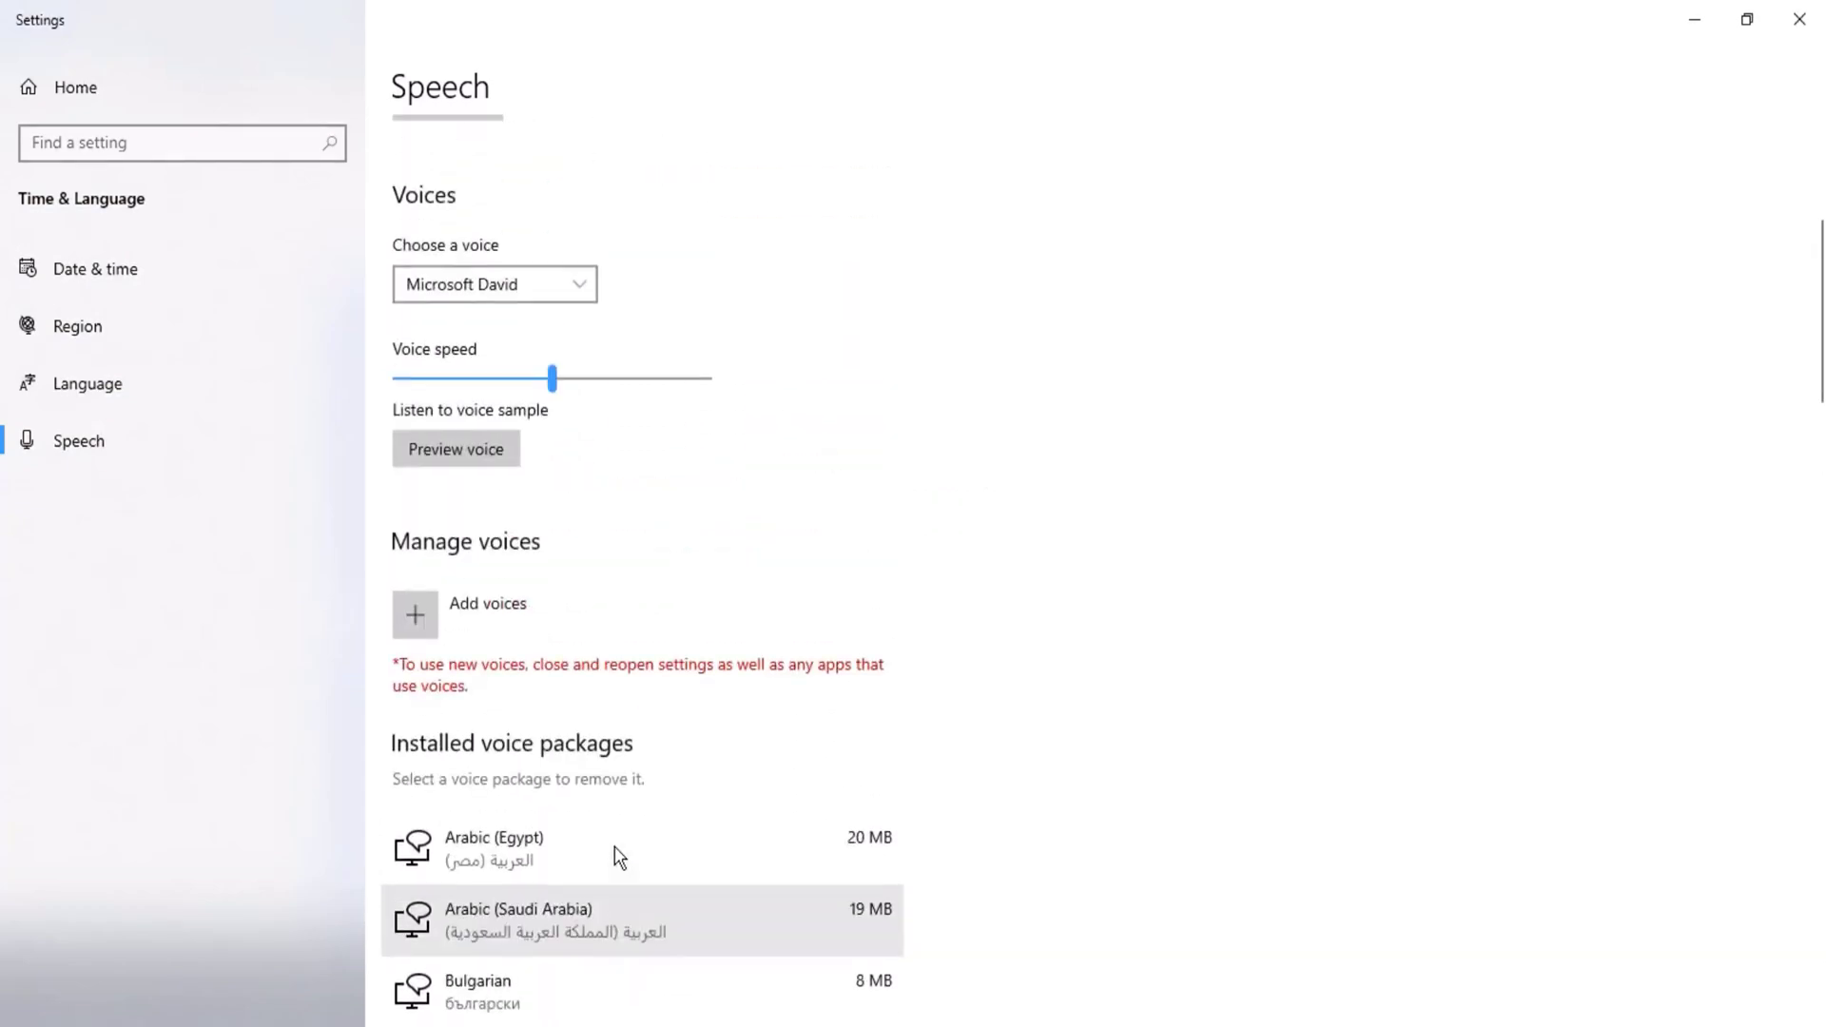
{"action": "scroll", "coordinate": [619, 857], "scroll_direction": "down", "scroll_amount": 20}
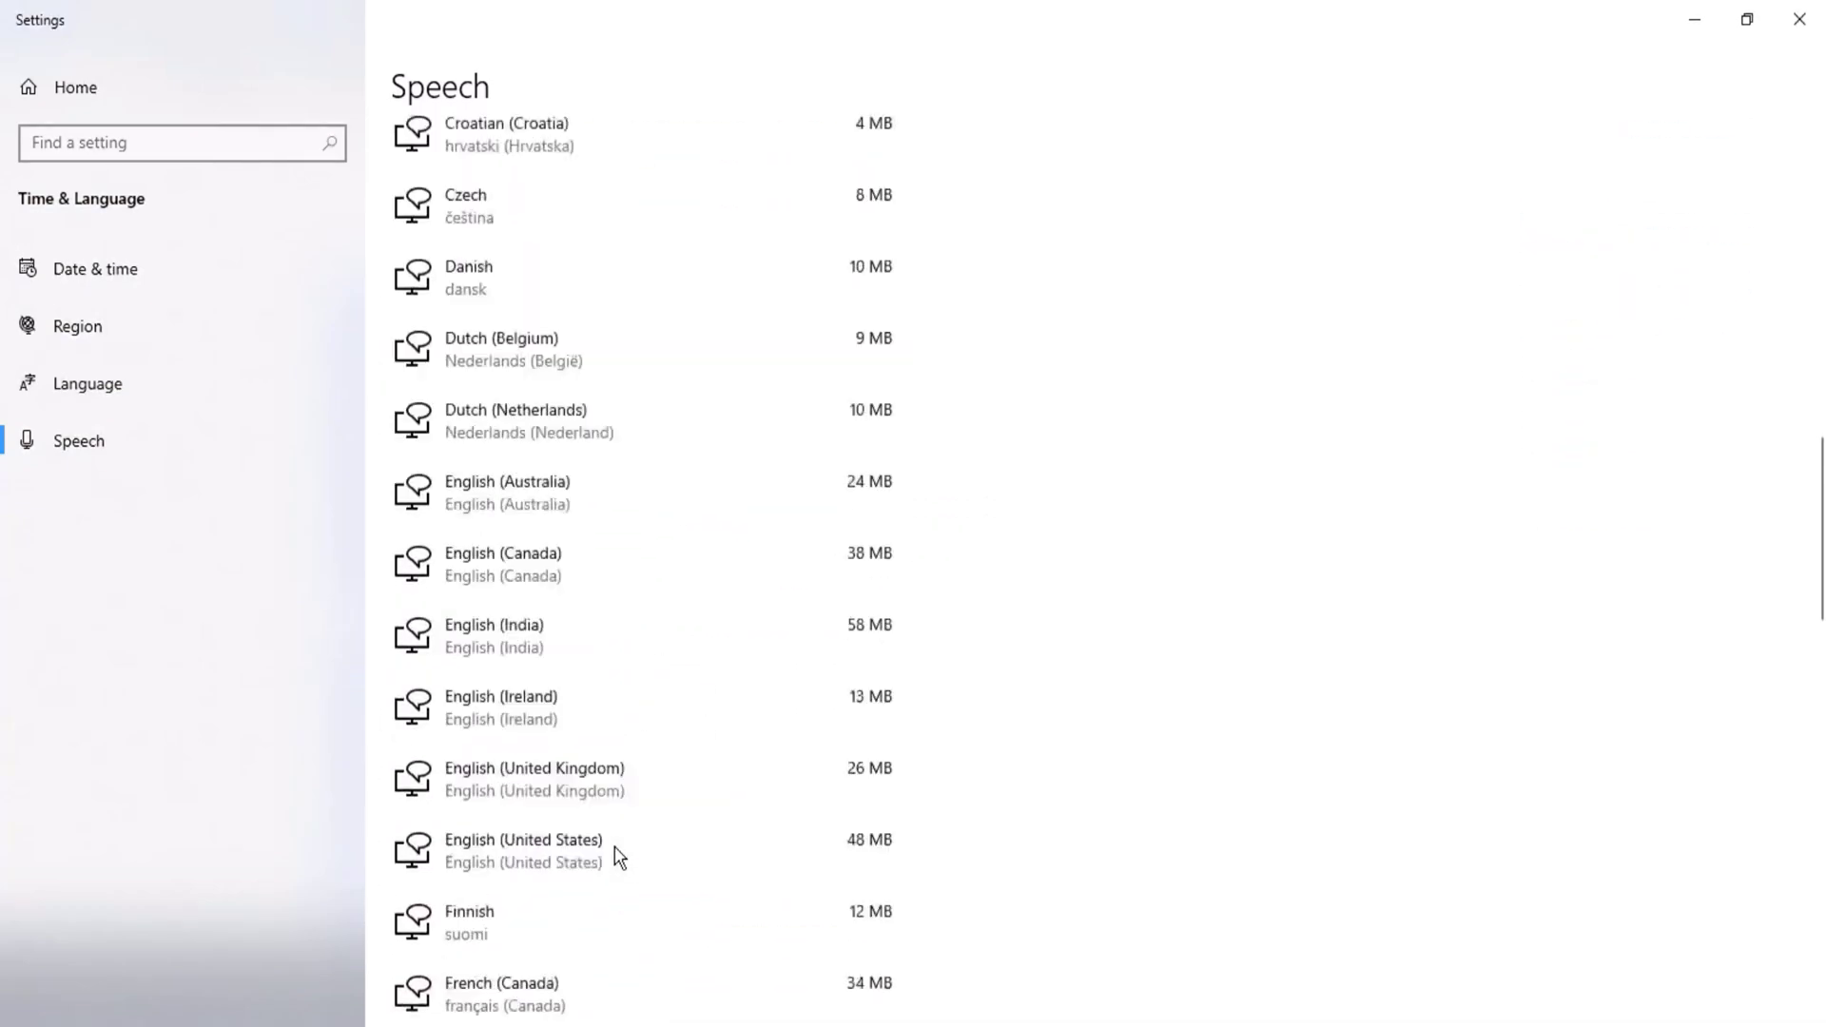
Close the Speech settings and open the "Unlock all TTS reg" folder from the desktop
{"action": "scroll", "coordinate": [619, 856], "scroll_direction": "up", "scroll_amount": 20}
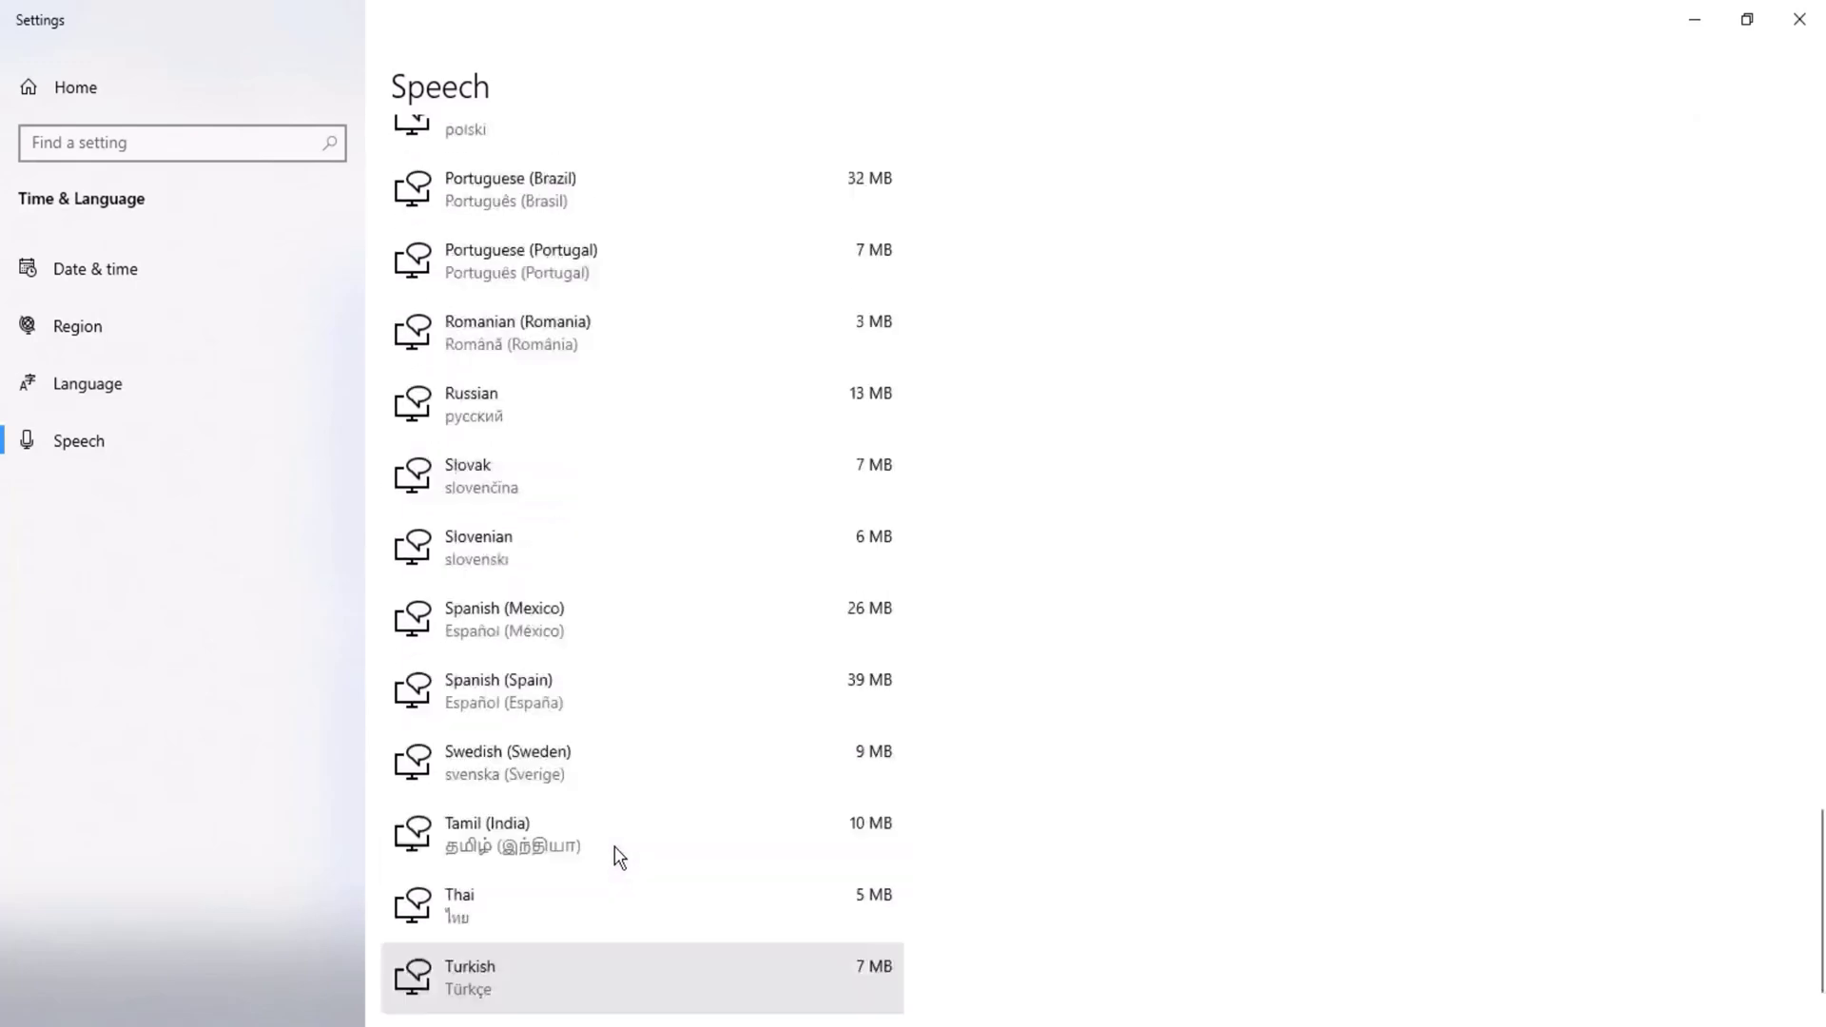
{"action": "scroll", "coordinate": [619, 855], "scroll_direction": "up", "scroll_amount": 5}
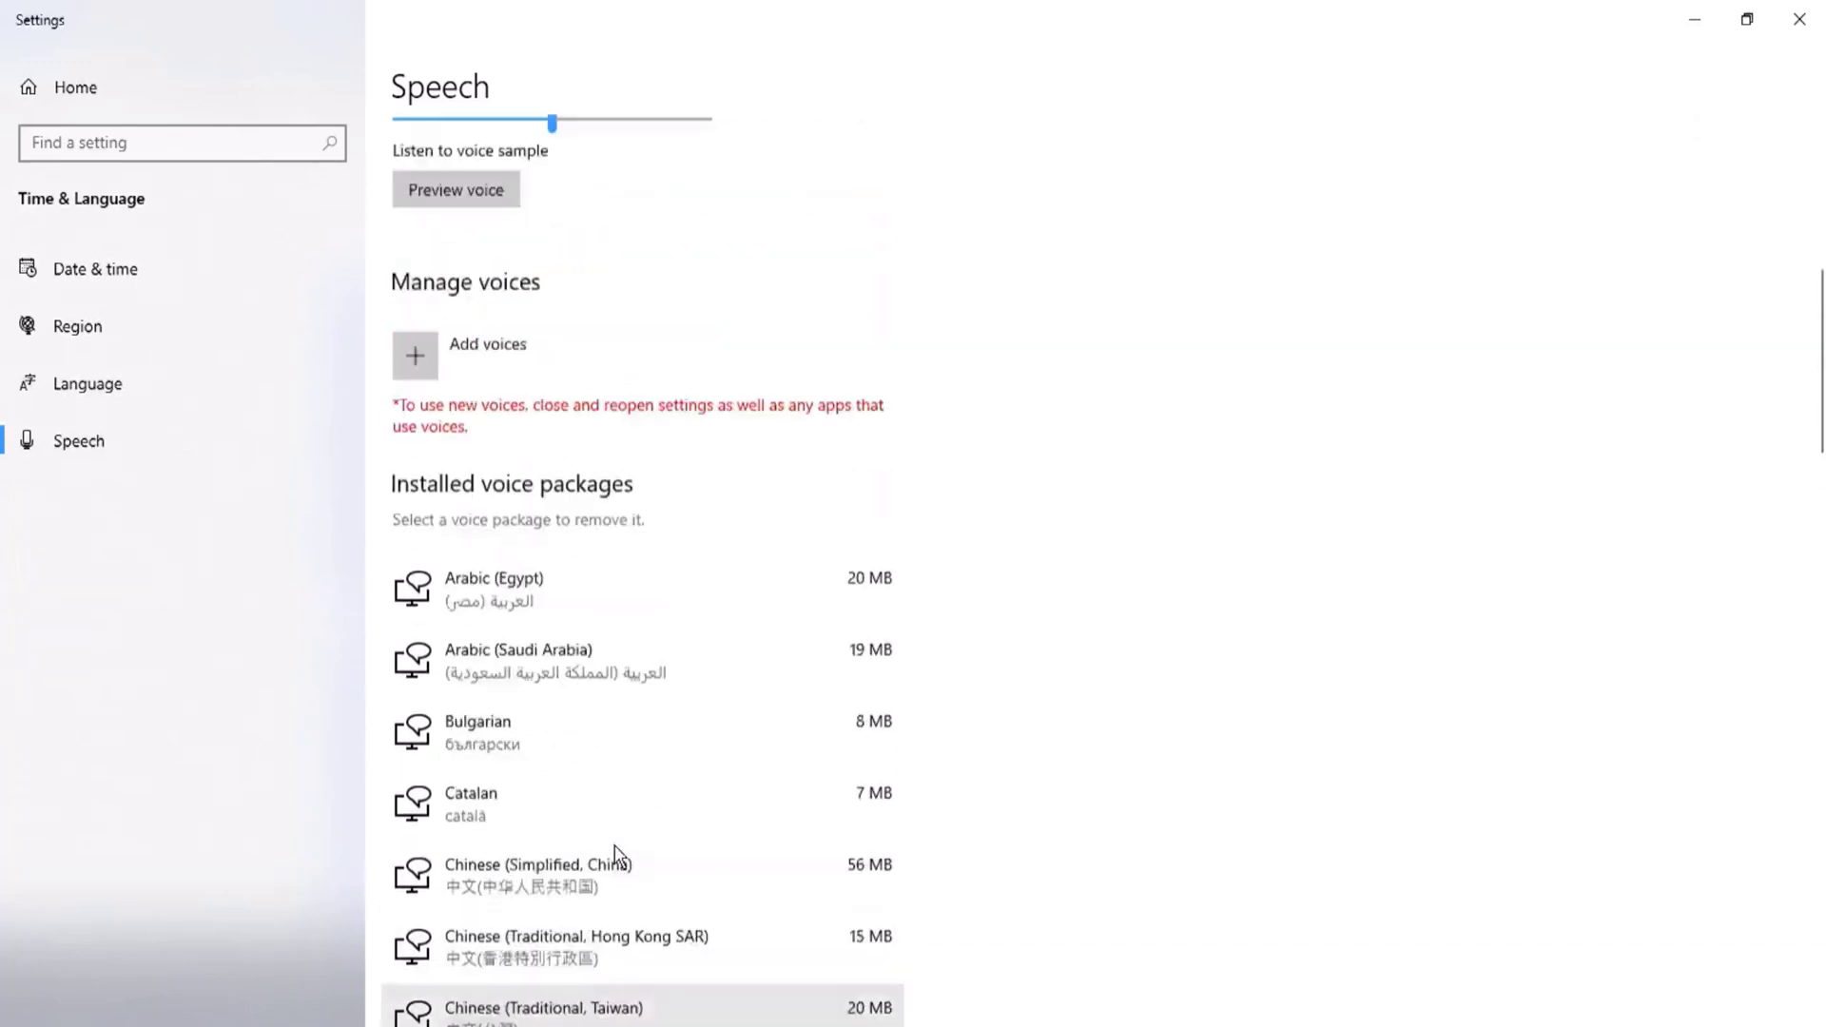
{"action": "left_click", "coordinate": [1800, 21]}
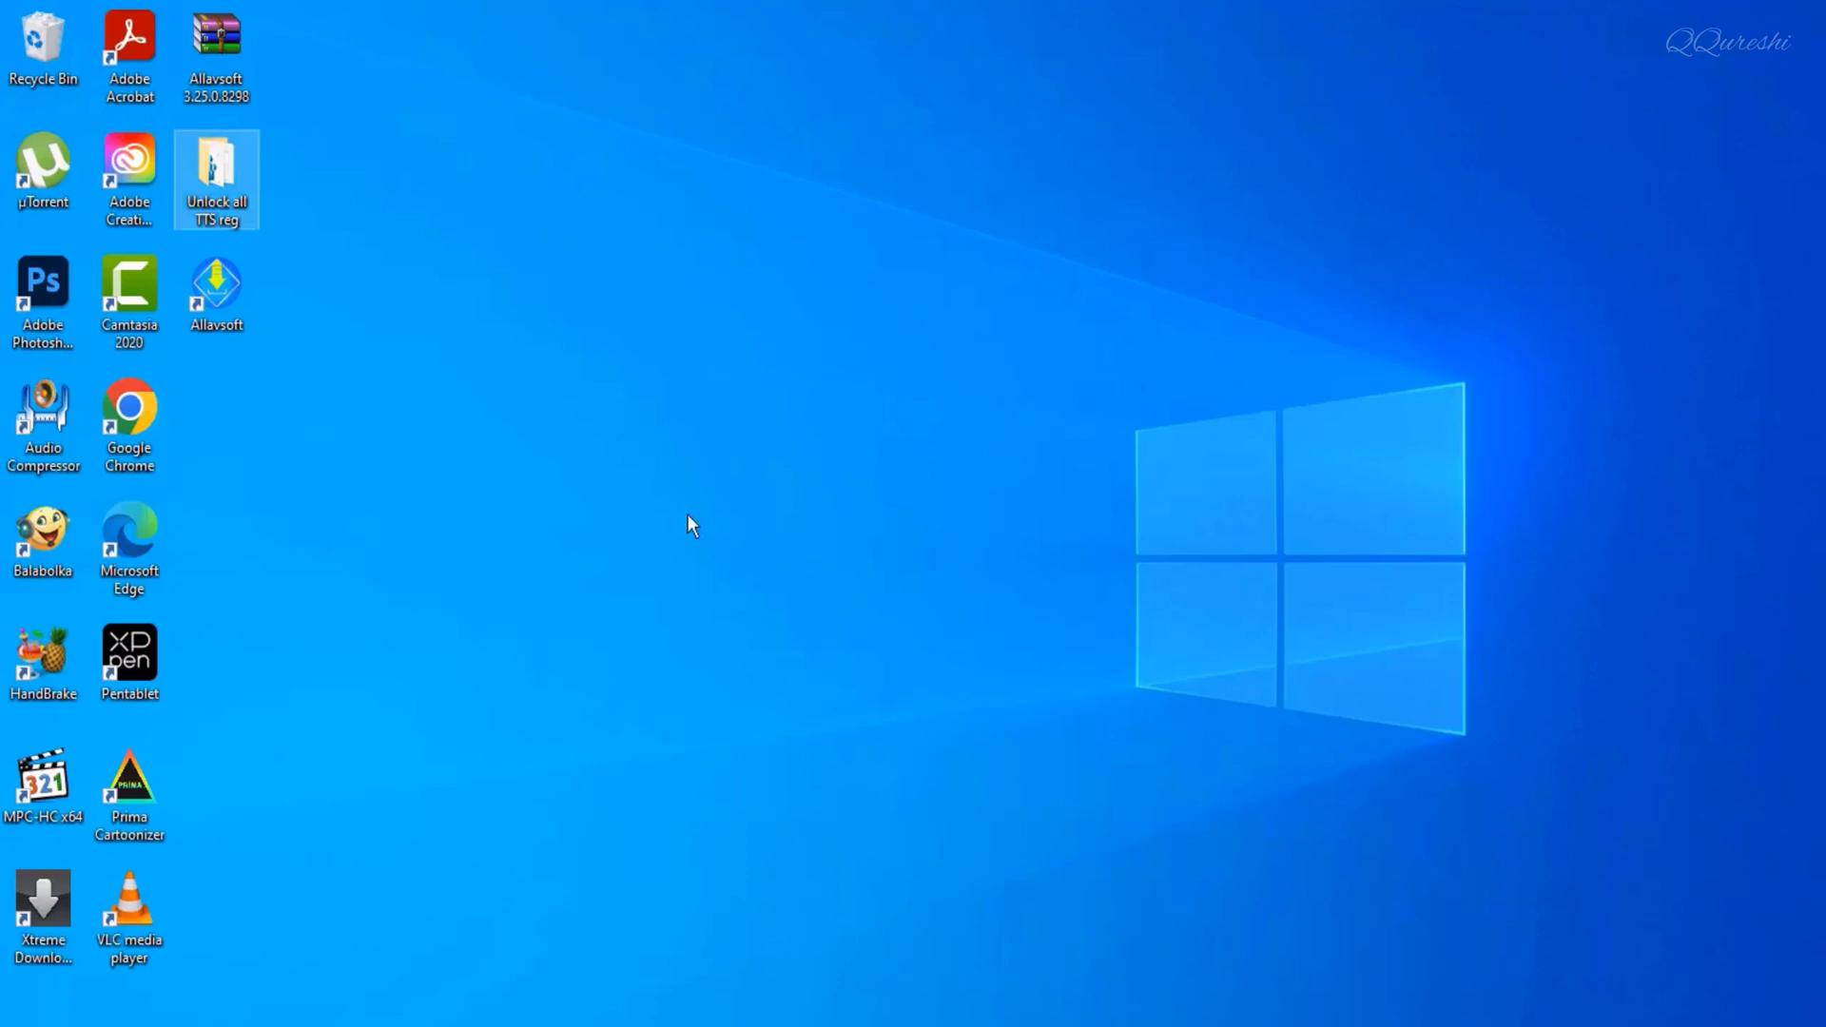
{"action": "double_click", "coordinate": [216, 165]}
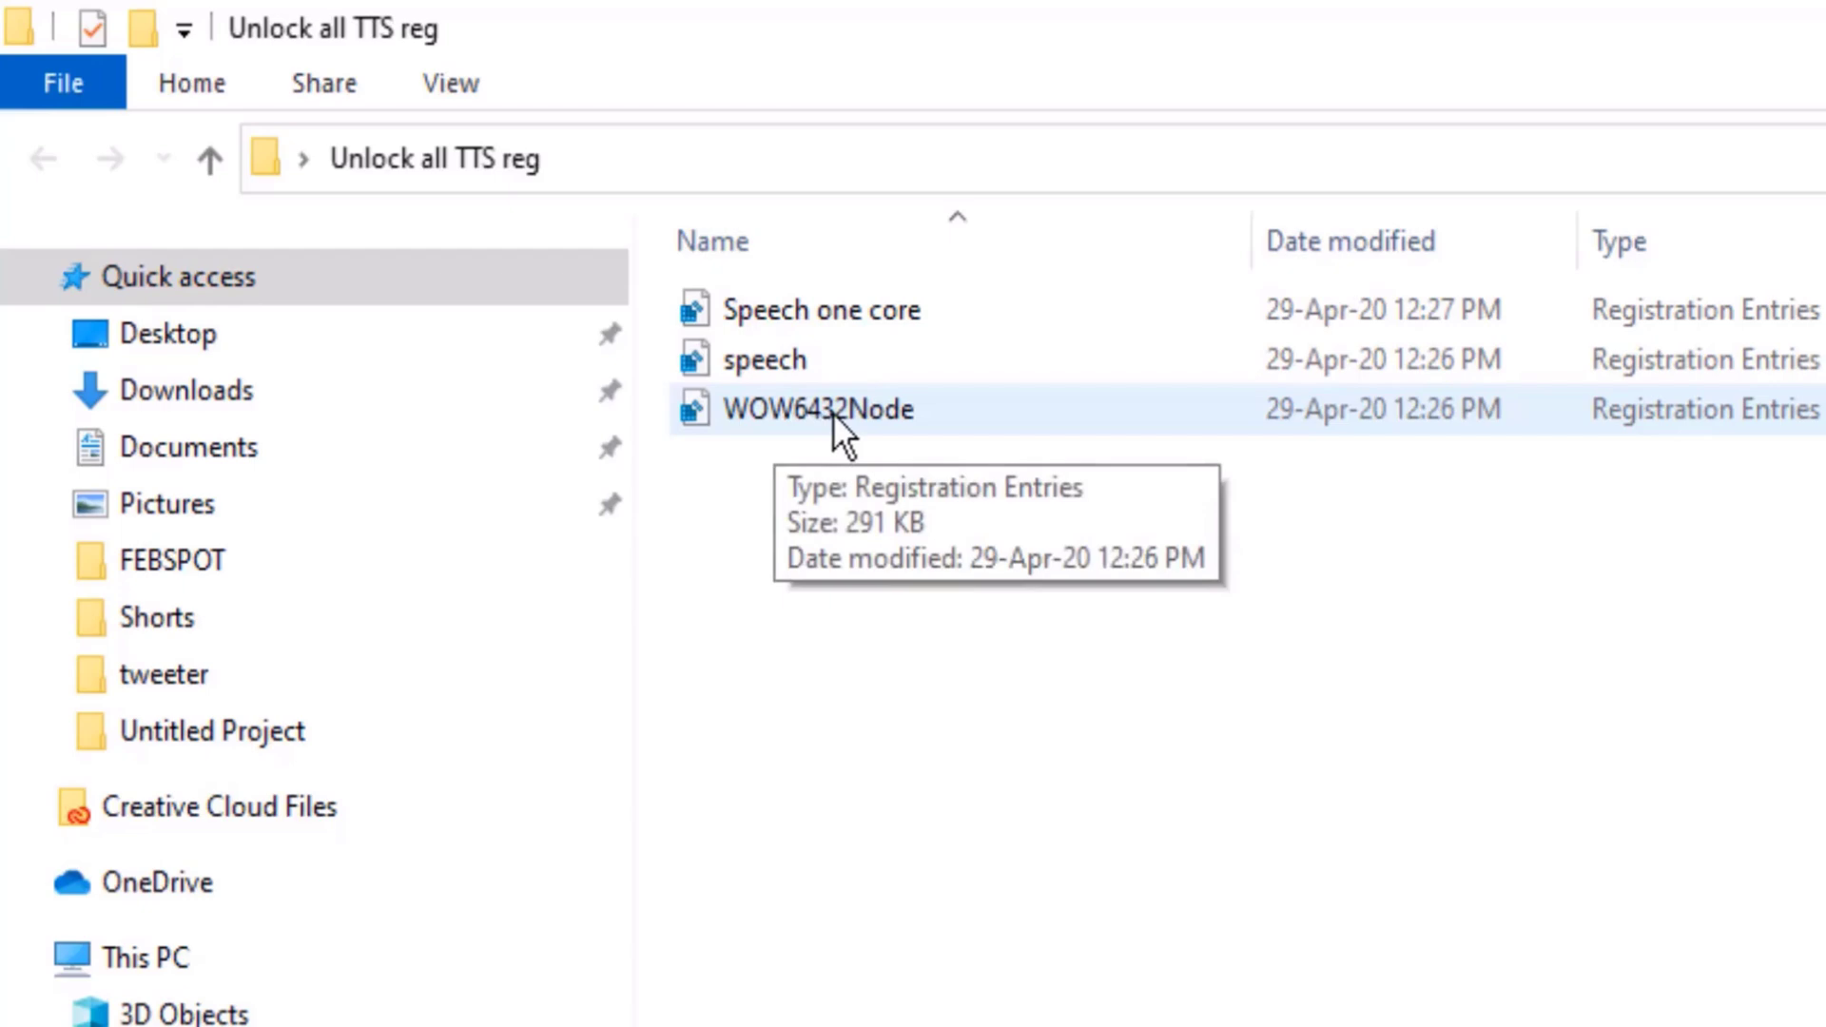
Import the "Speech one core" registration entries into the Windows registry and dismiss the resulting message
{"action": "left_click", "coordinate": [834, 314]}
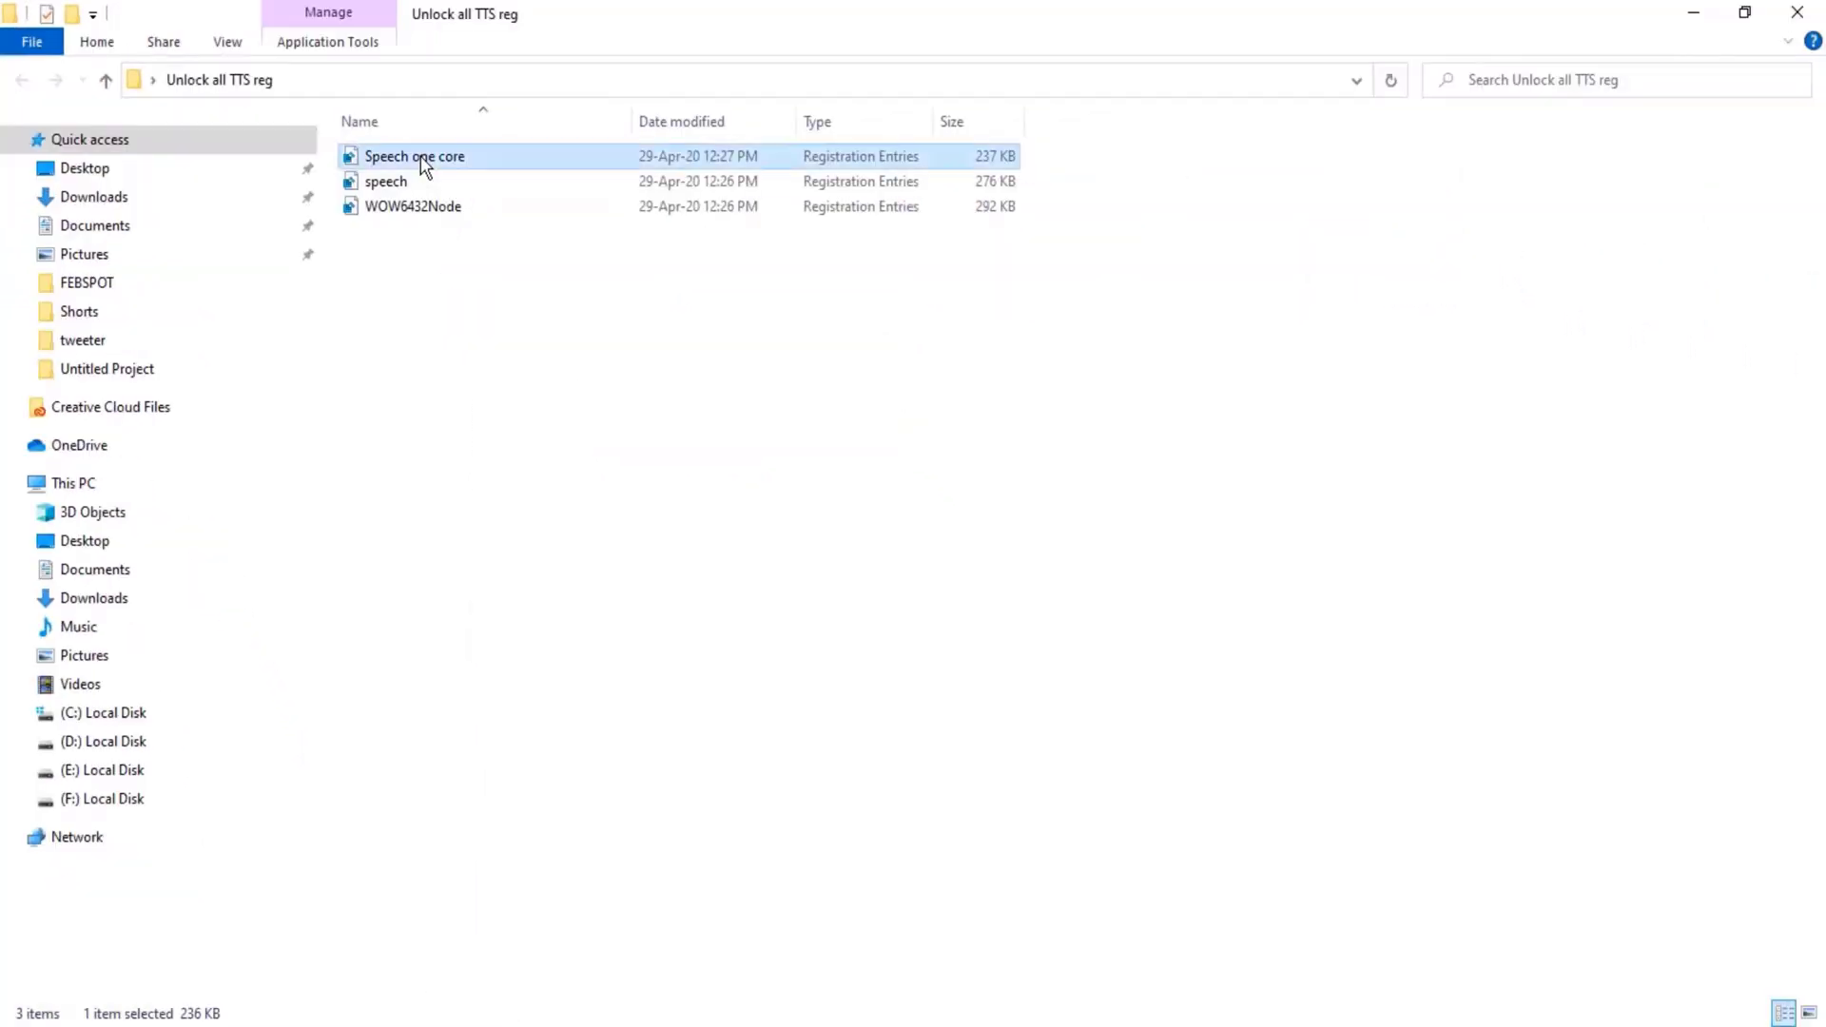
{"action": "double_click", "coordinate": [424, 168]}
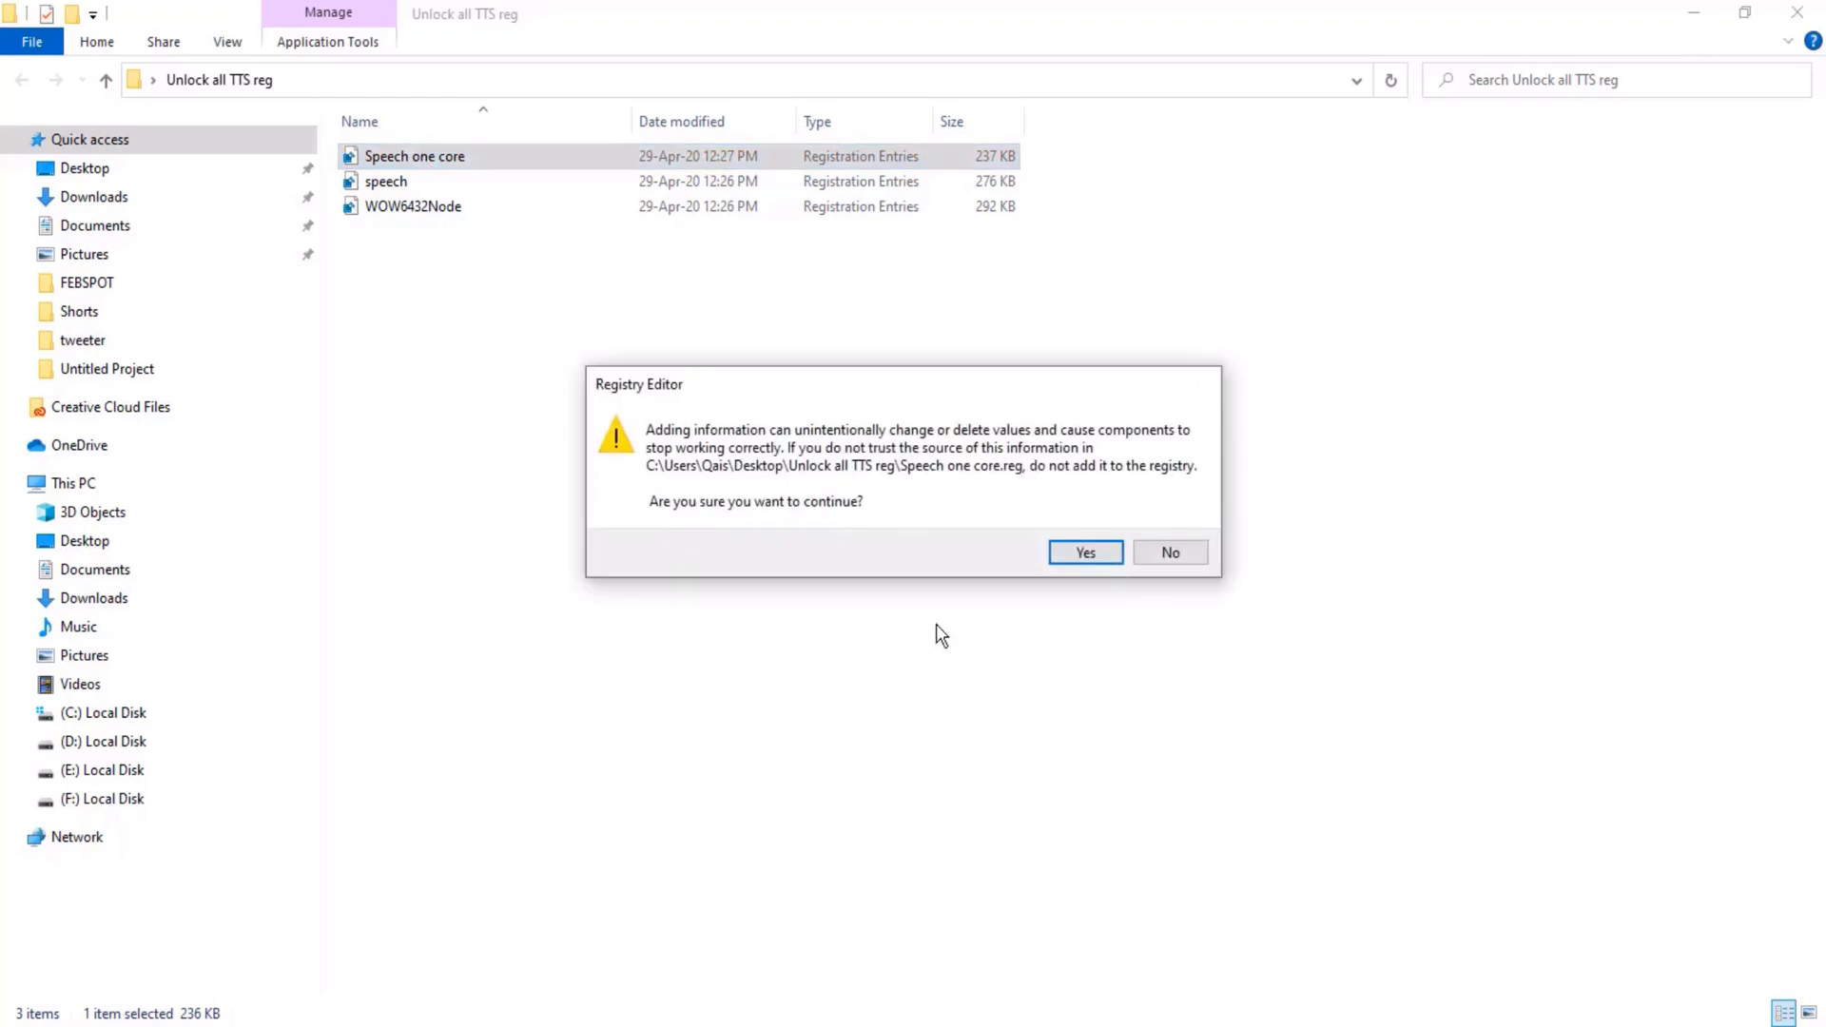
{"action": "left_click", "coordinate": [1081, 554]}
{"action": "left_click", "coordinate": [1157, 530]}
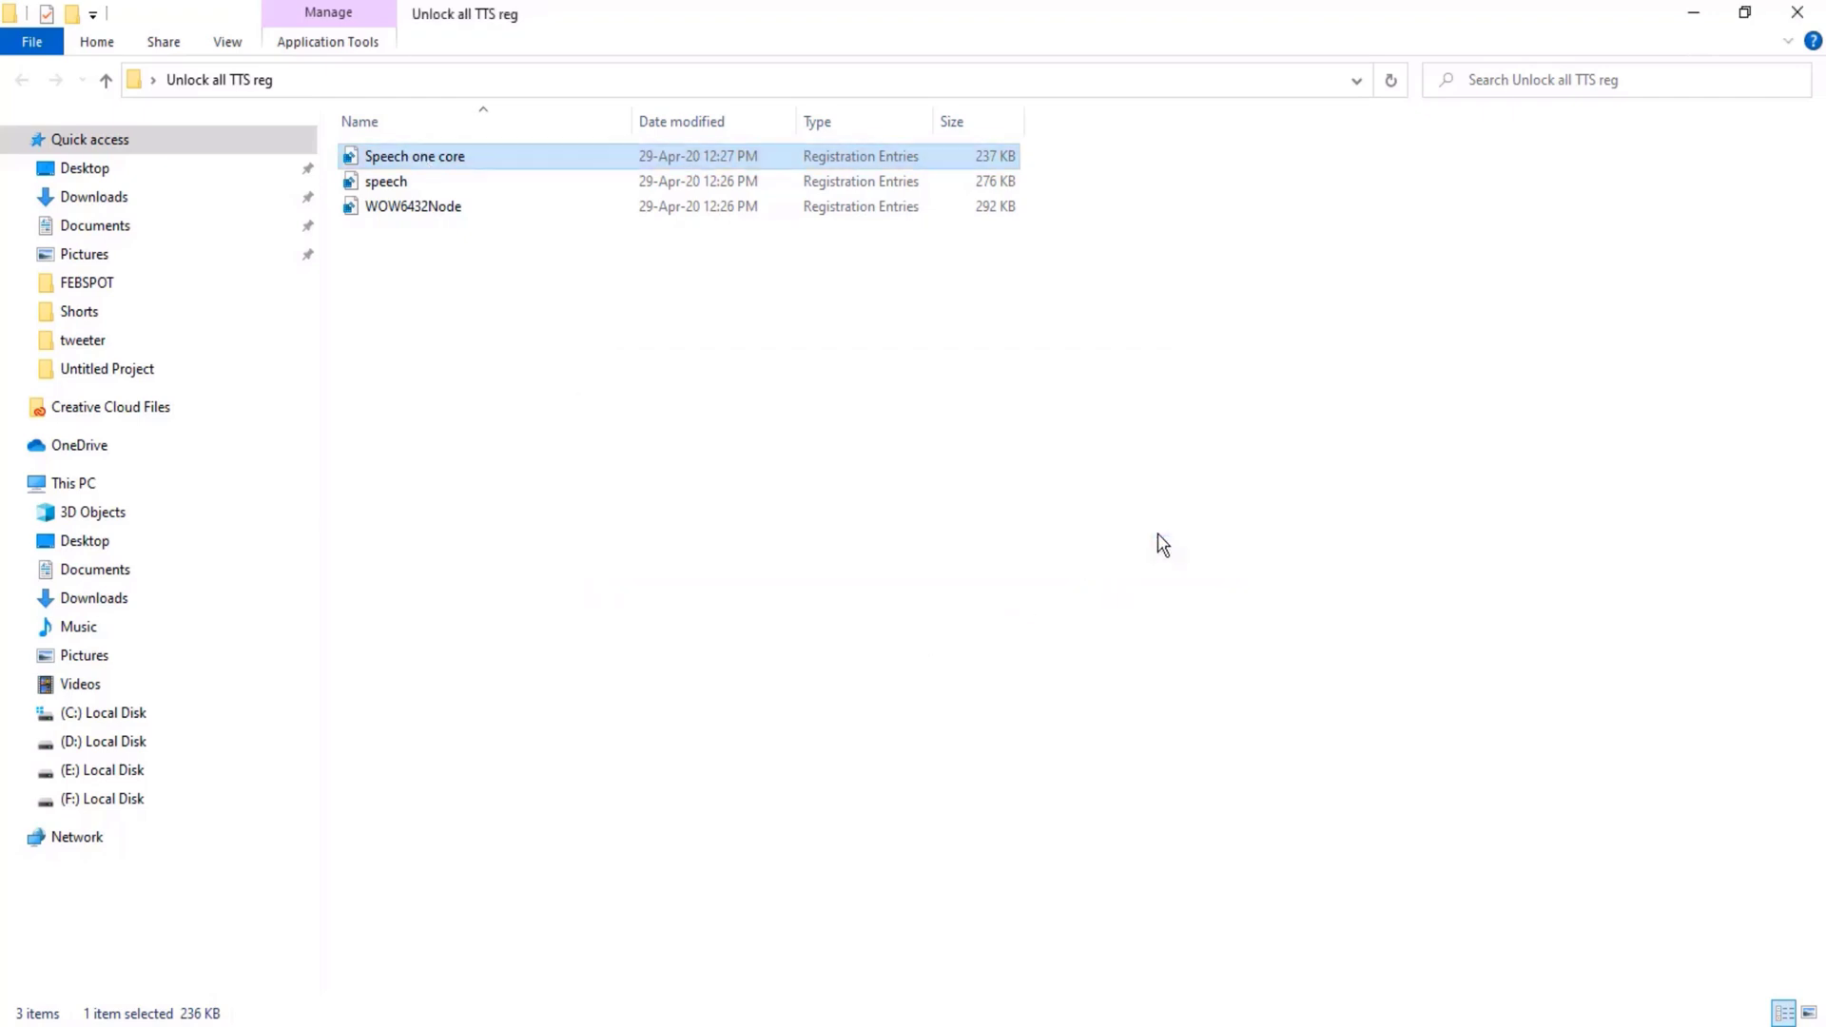
Import the "speech" registration entries into the Windows registry and dismiss the resulting message
{"action": "left_click", "coordinate": [387, 190]}
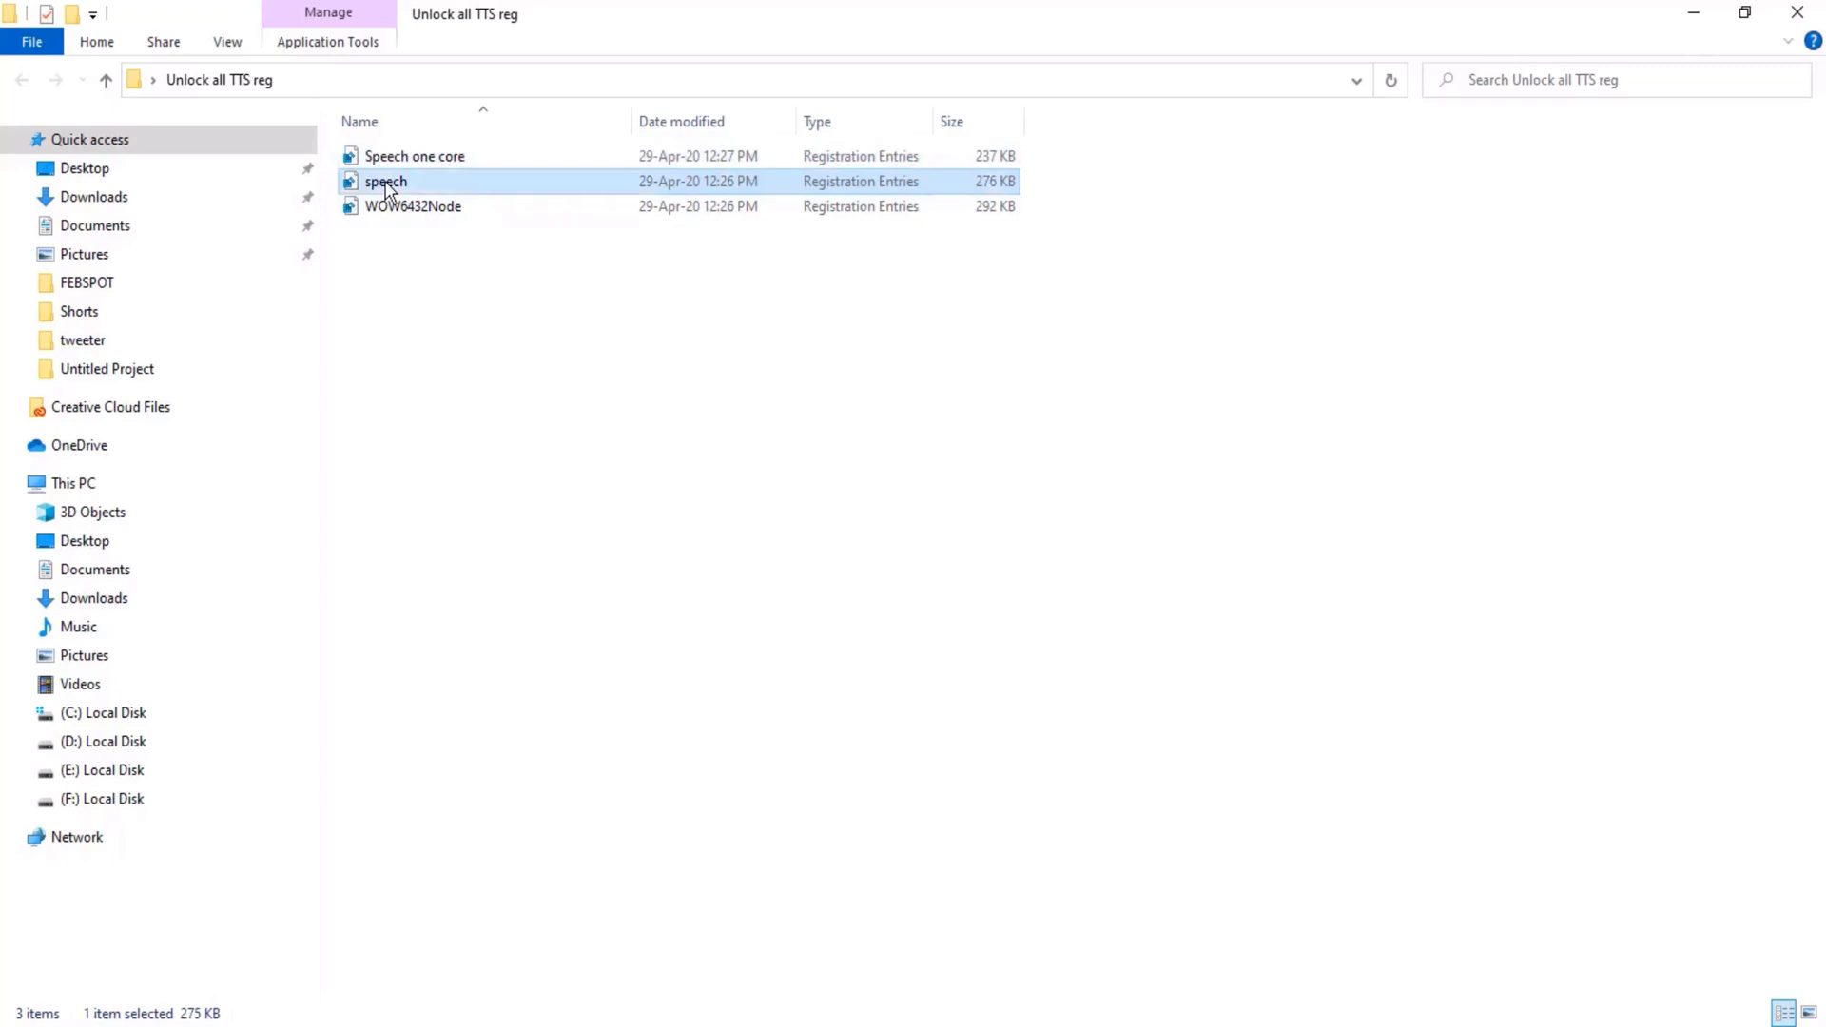
{"action": "double_click", "coordinate": [387, 189]}
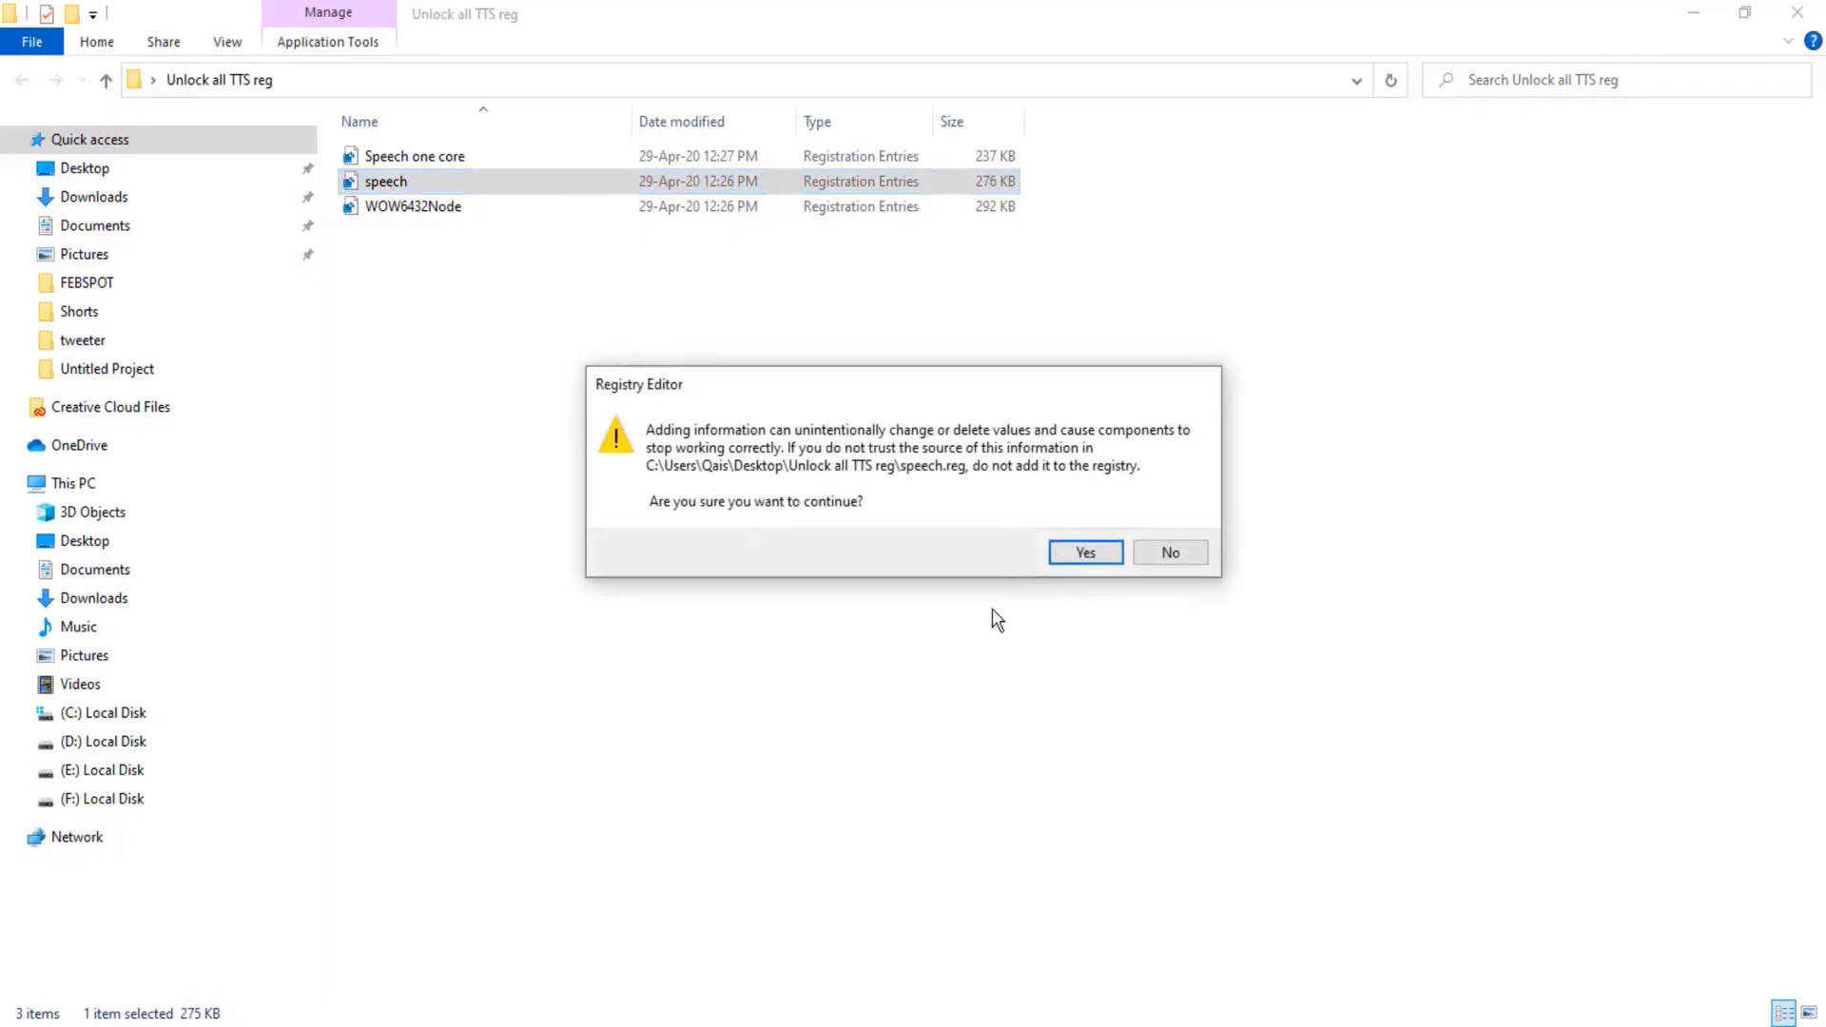
{"action": "left_click", "coordinate": [1084, 554]}
{"action": "left_click", "coordinate": [1139, 540]}
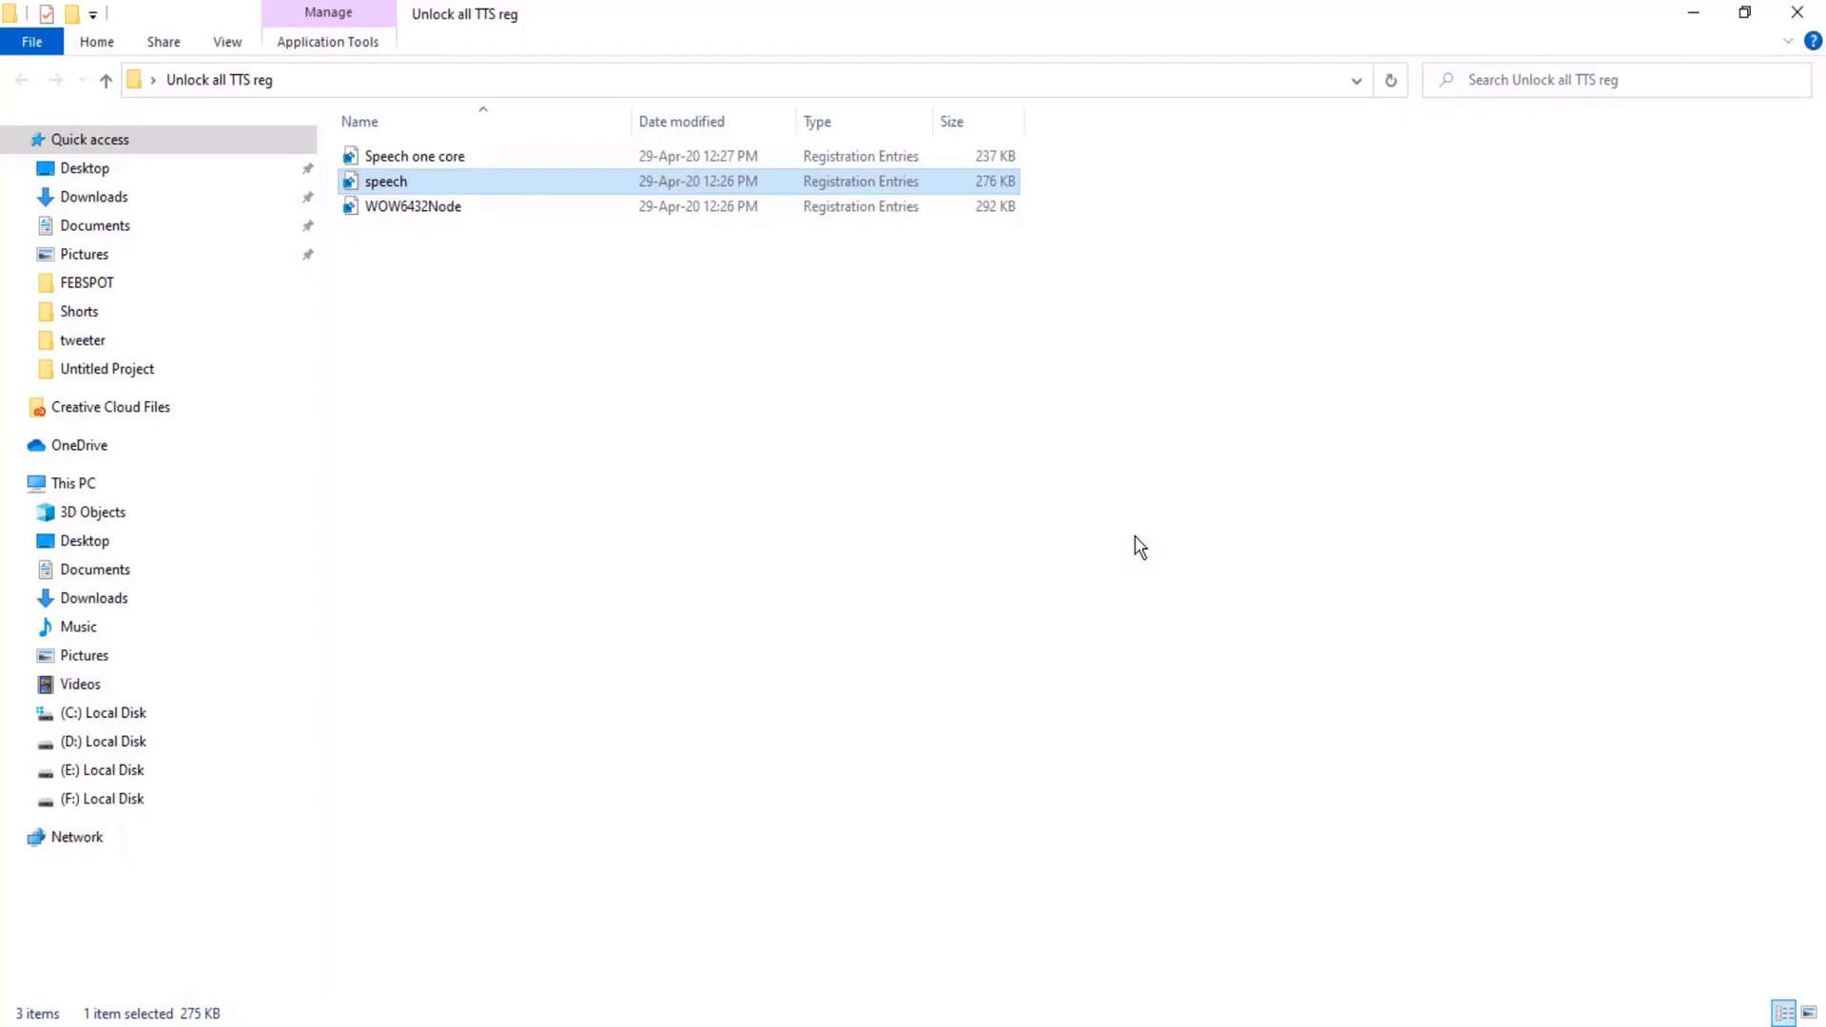
Import the "WOW6432Node" registration entries into the Windows registry and close the folder
{"action": "left_click", "coordinate": [386, 205]}
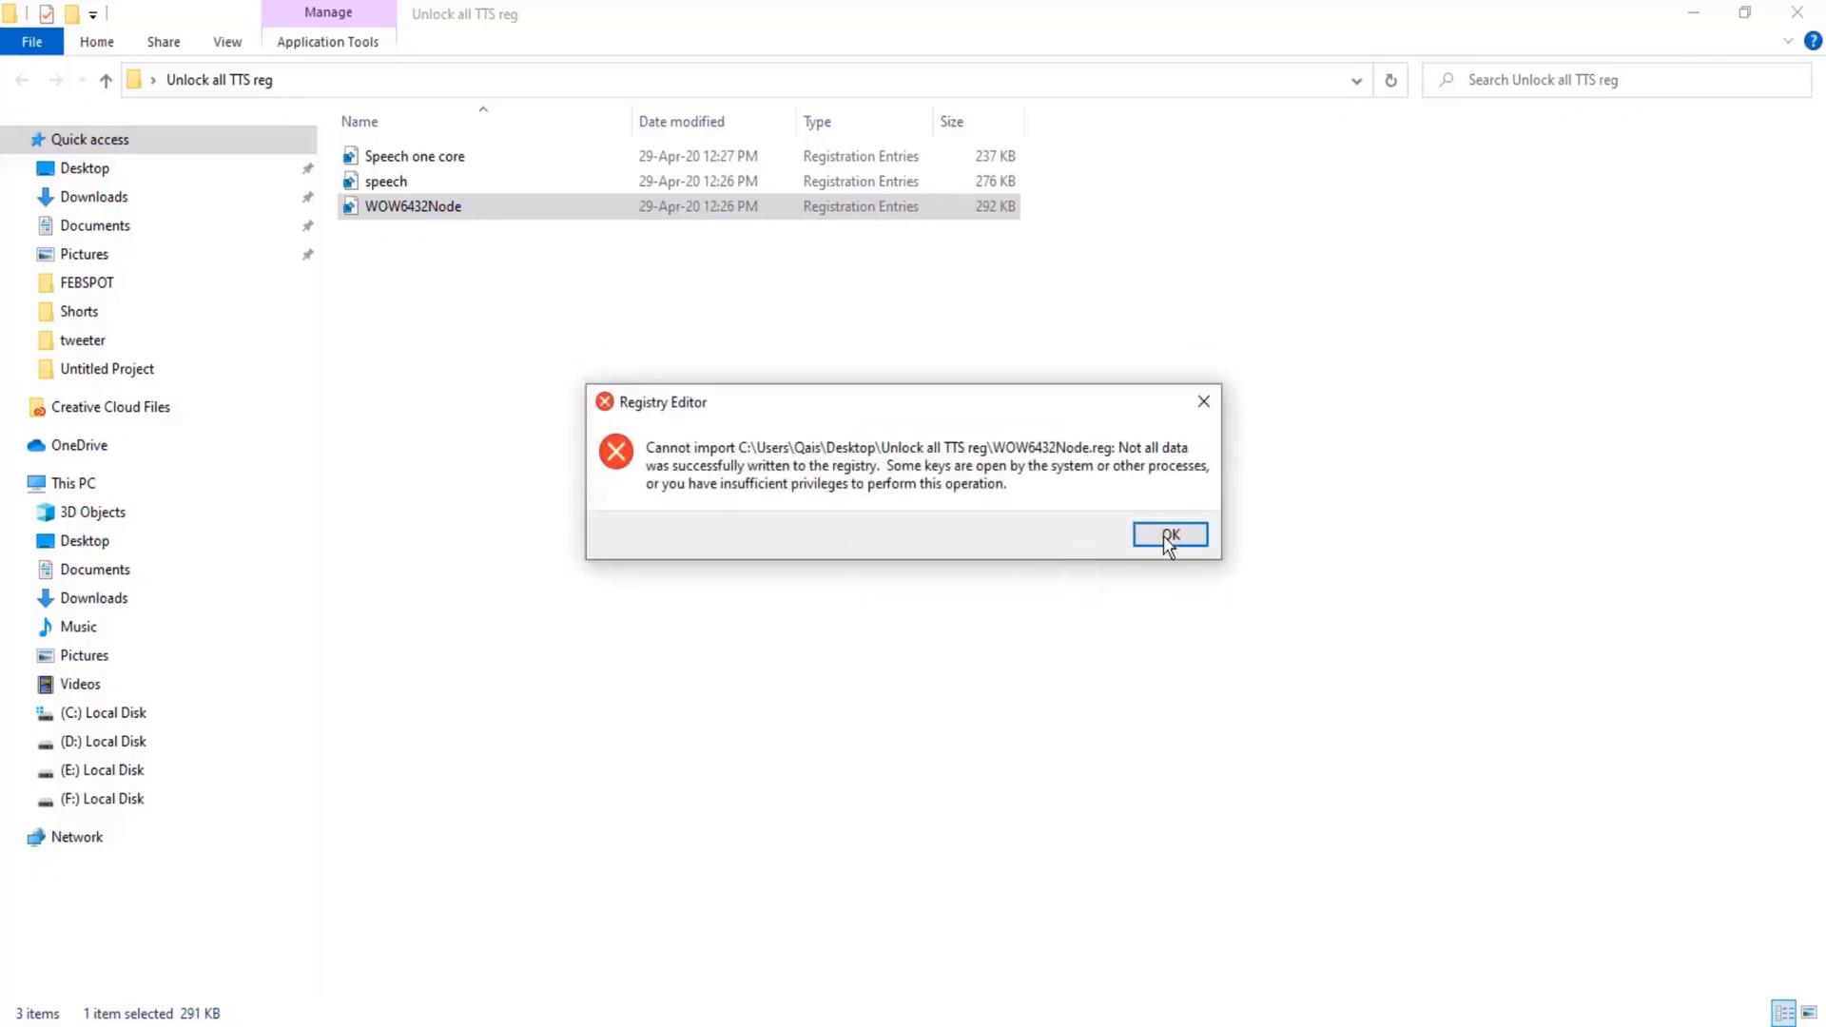
{"action": "left_click", "coordinate": [1168, 538]}
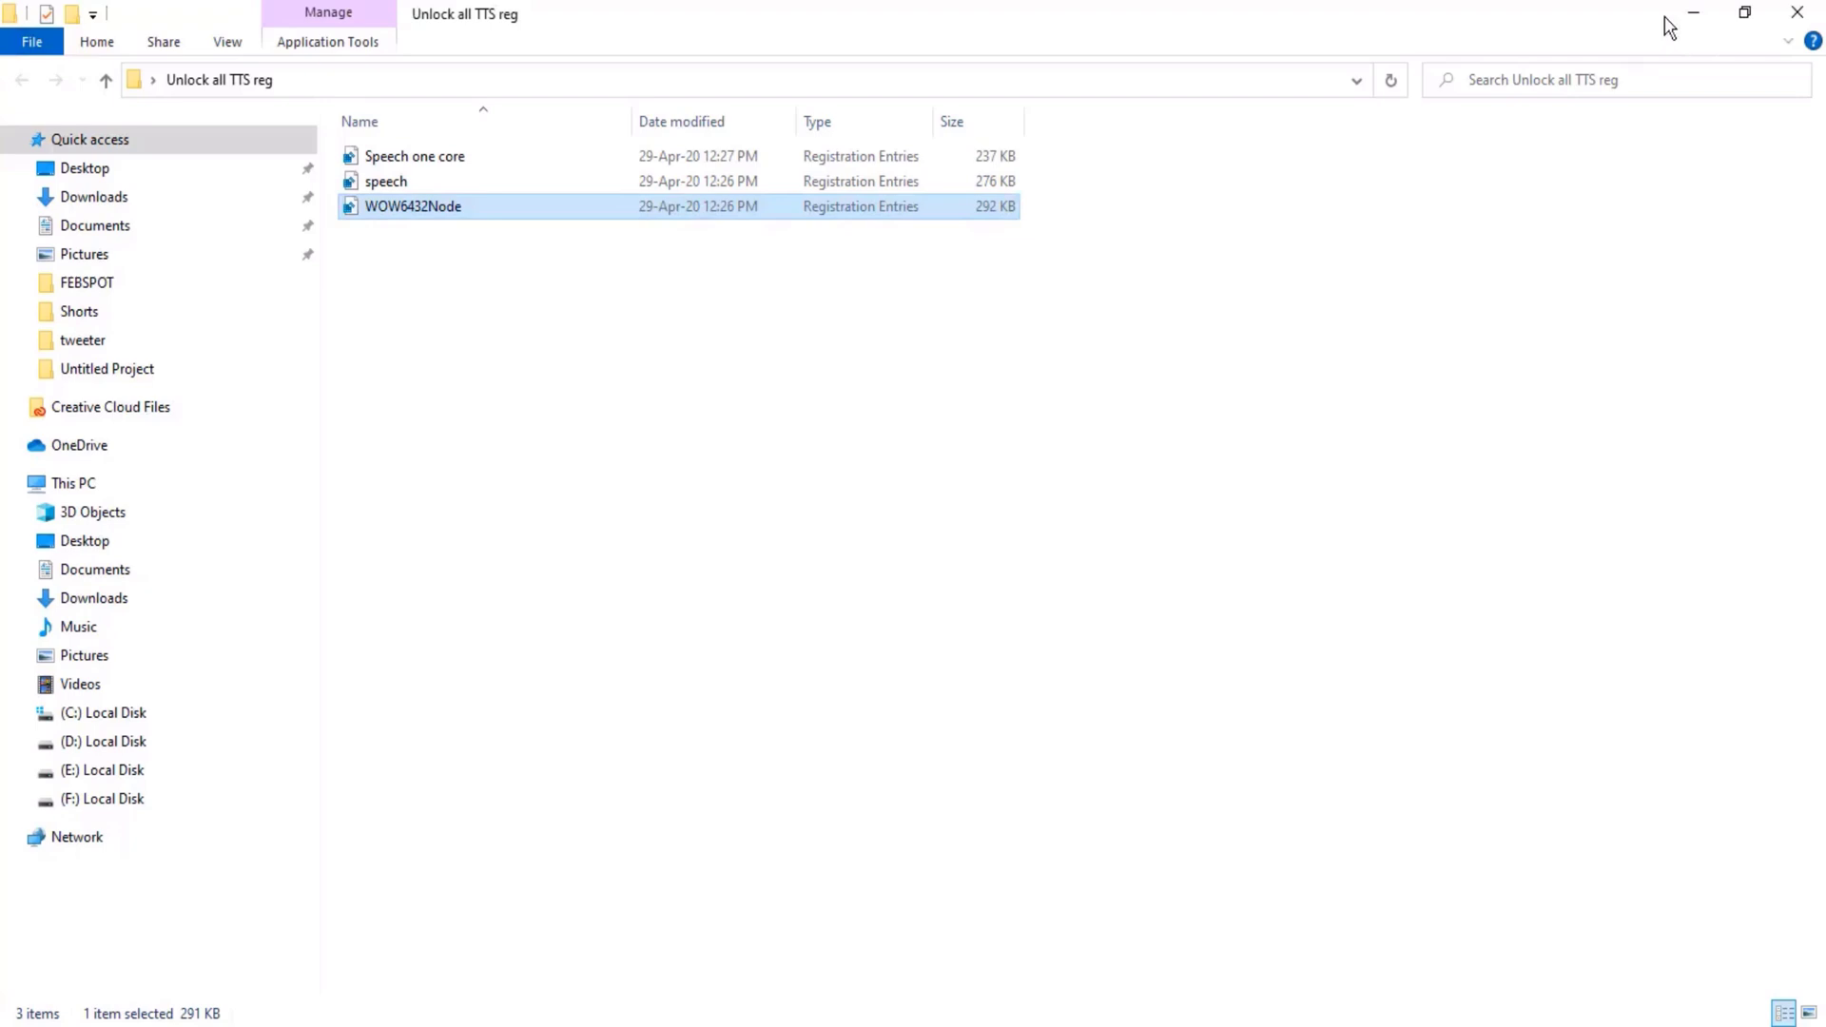
{"action": "left_click", "coordinate": [1800, 17]}
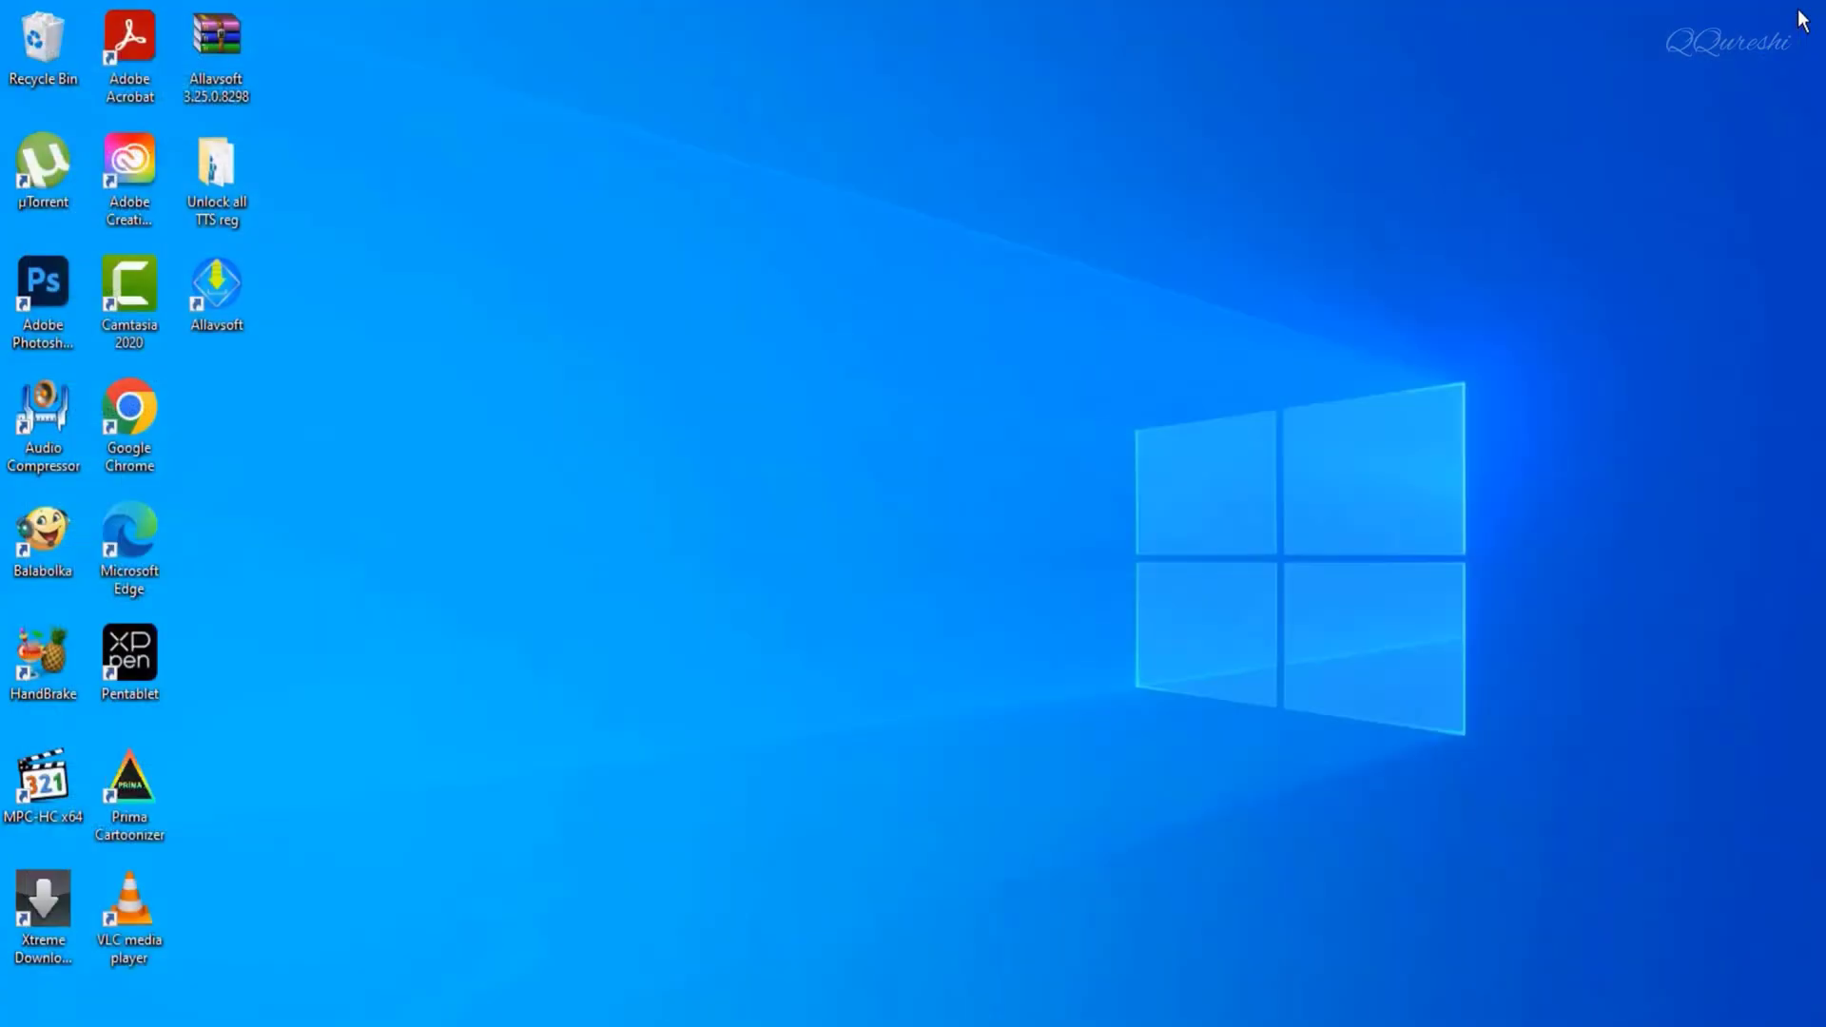
Launch Balabolka, search Windows for "text", and open the text-to-speech settings
{"action": "double_click", "coordinate": [49, 527]}
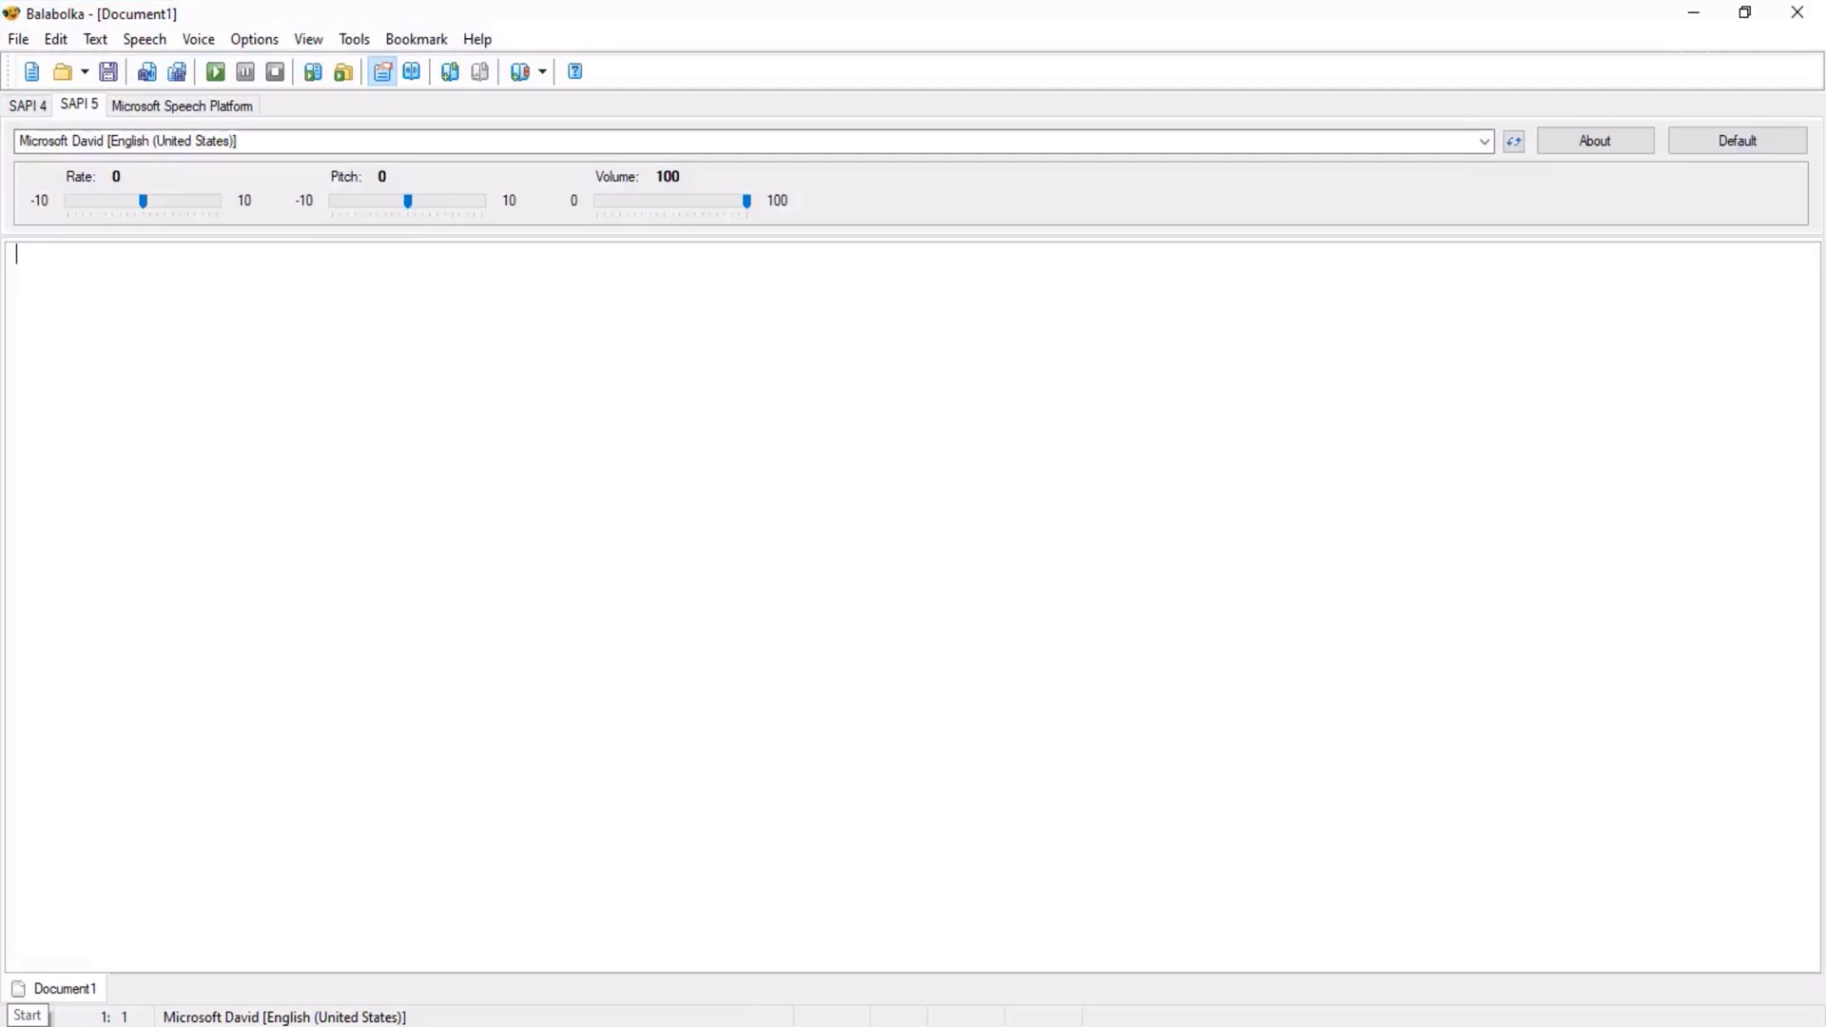
{"action": "key", "text": "super"}
{"action": "type", "text": "text"}
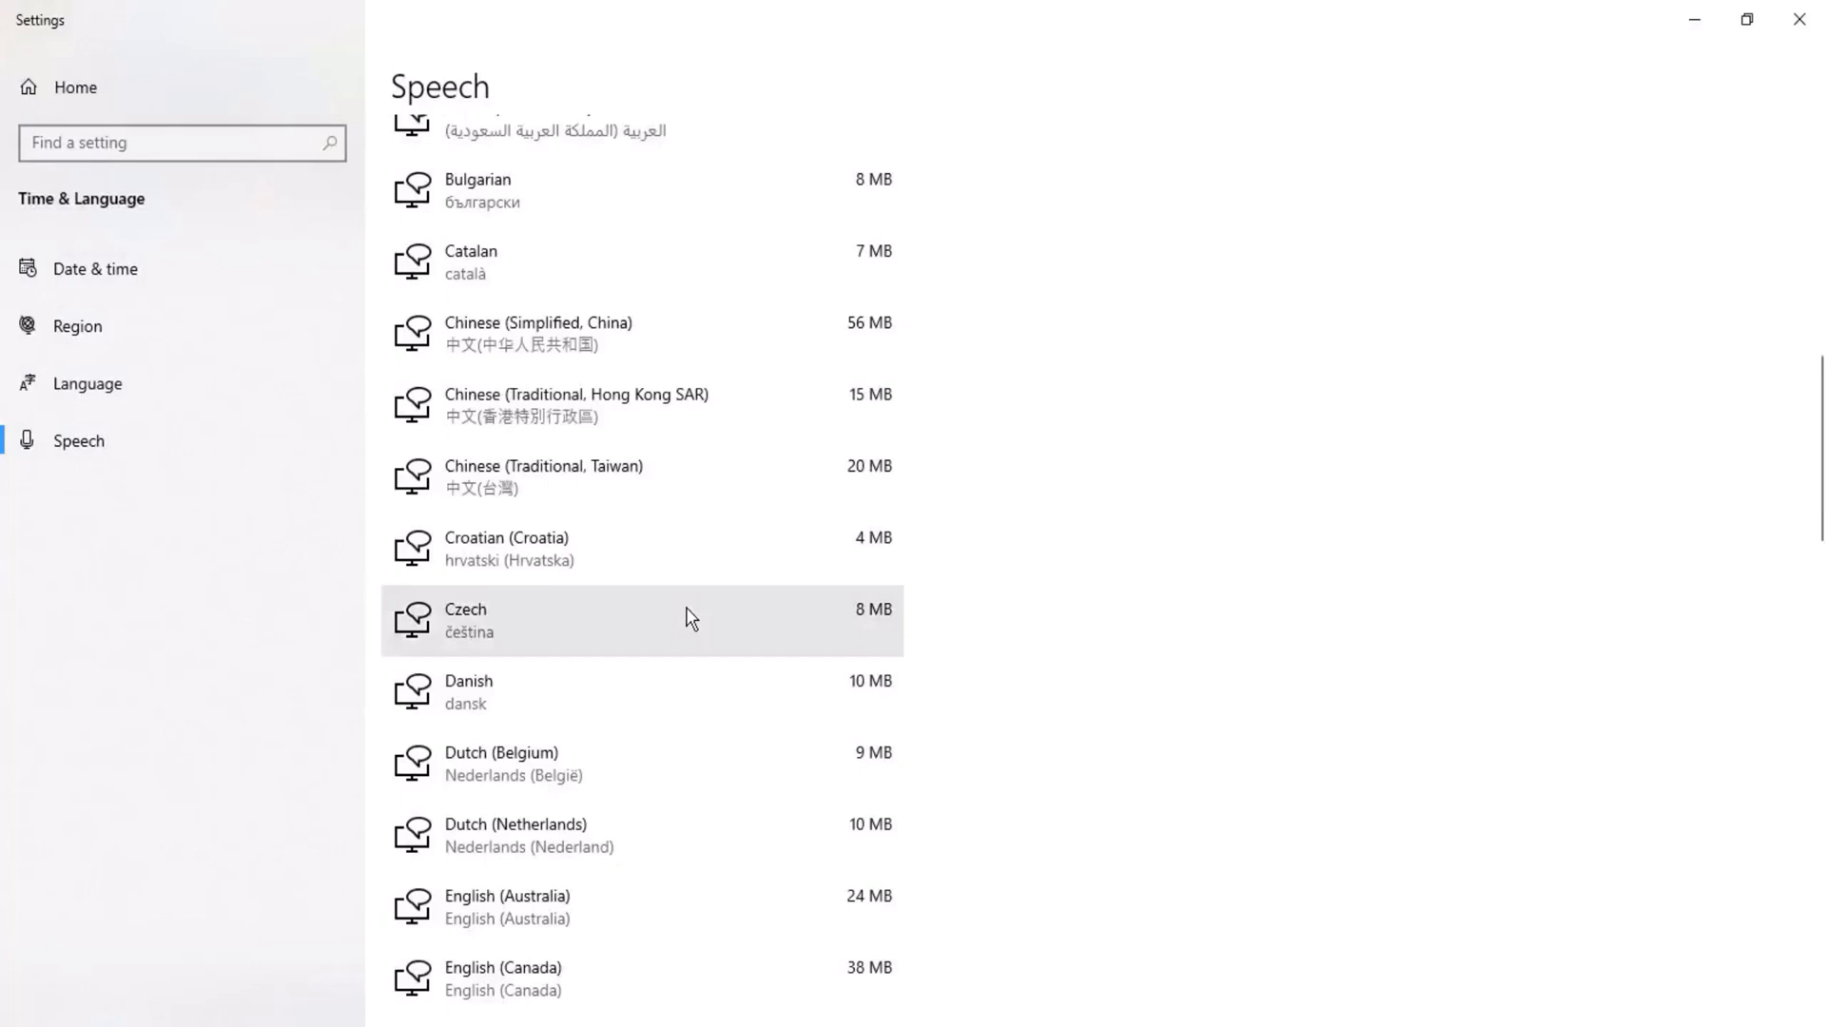
Review the full list of installed voice packages in the Speech settings and close Settings
{"action": "scroll", "coordinate": [690, 619], "scroll_direction": "up", "scroll_amount": 4}
{"action": "scroll", "coordinate": [690, 619], "scroll_direction": "up", "scroll_amount": 1}
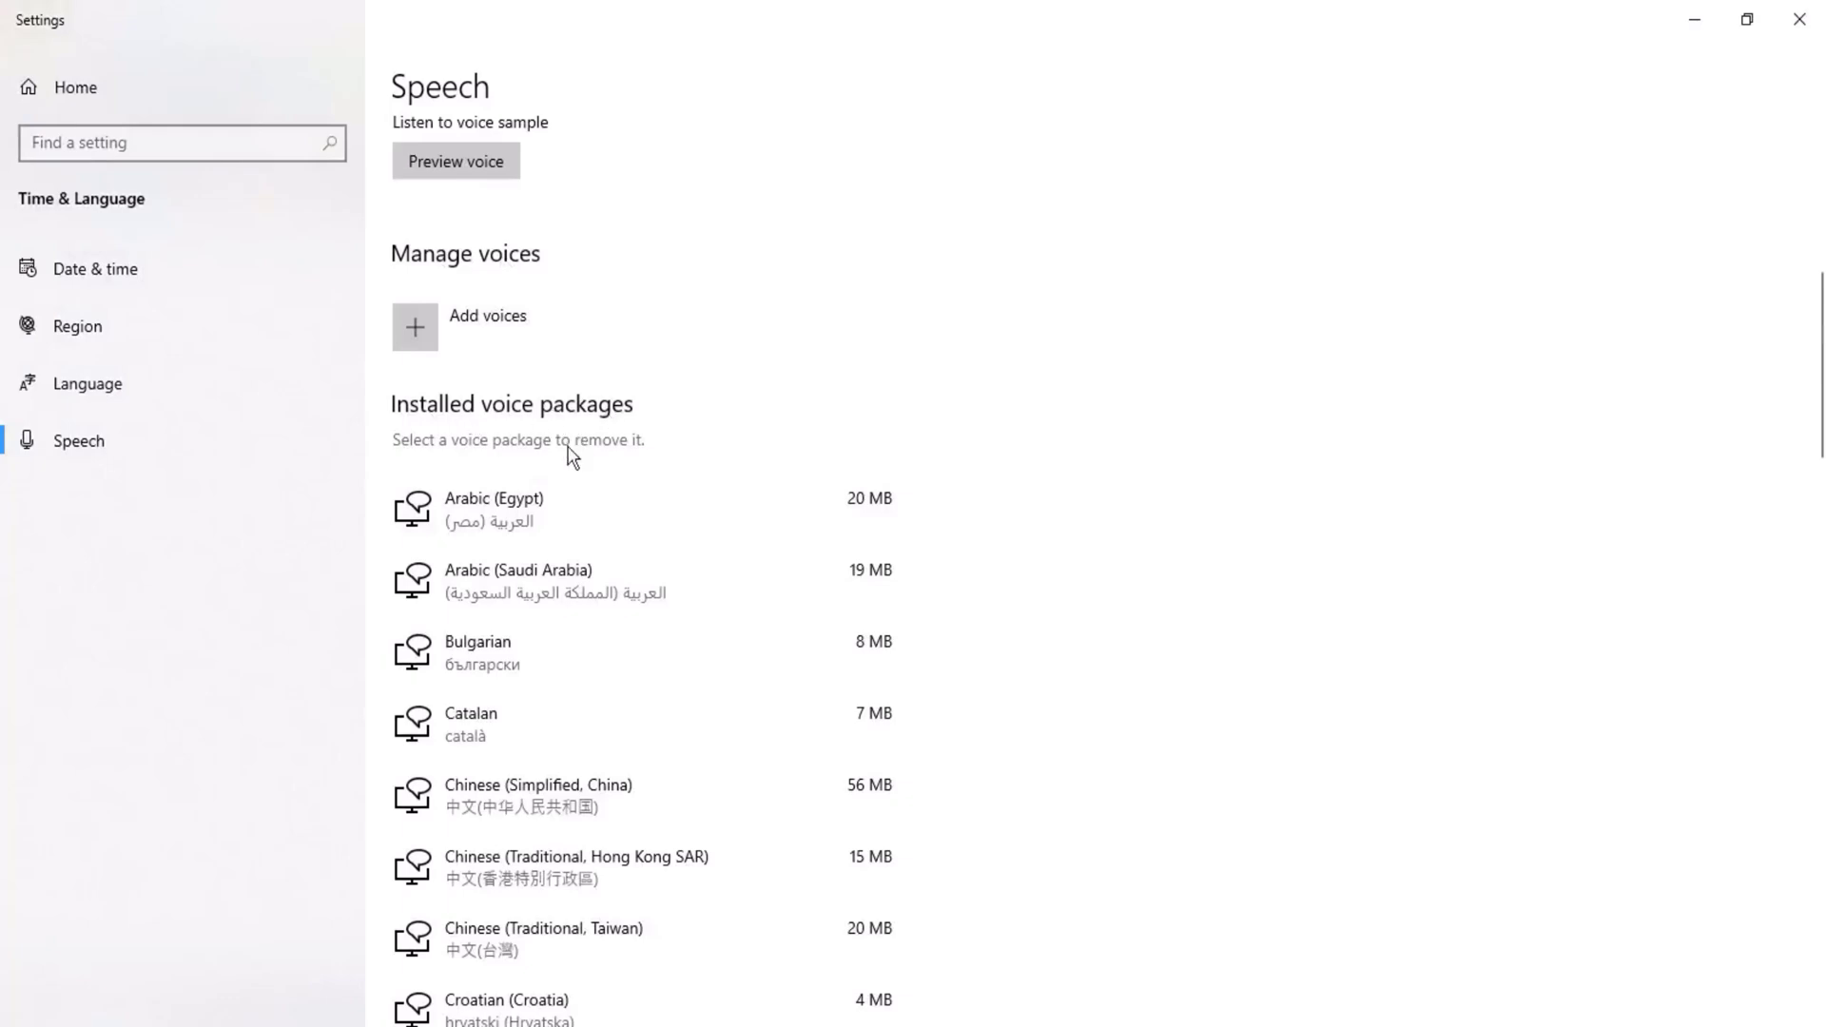
{"action": "scroll", "coordinate": [556, 504], "scroll_direction": "down", "scroll_amount": 5}
{"action": "scroll", "coordinate": [559, 504], "scroll_direction": "down", "scroll_amount": 20}
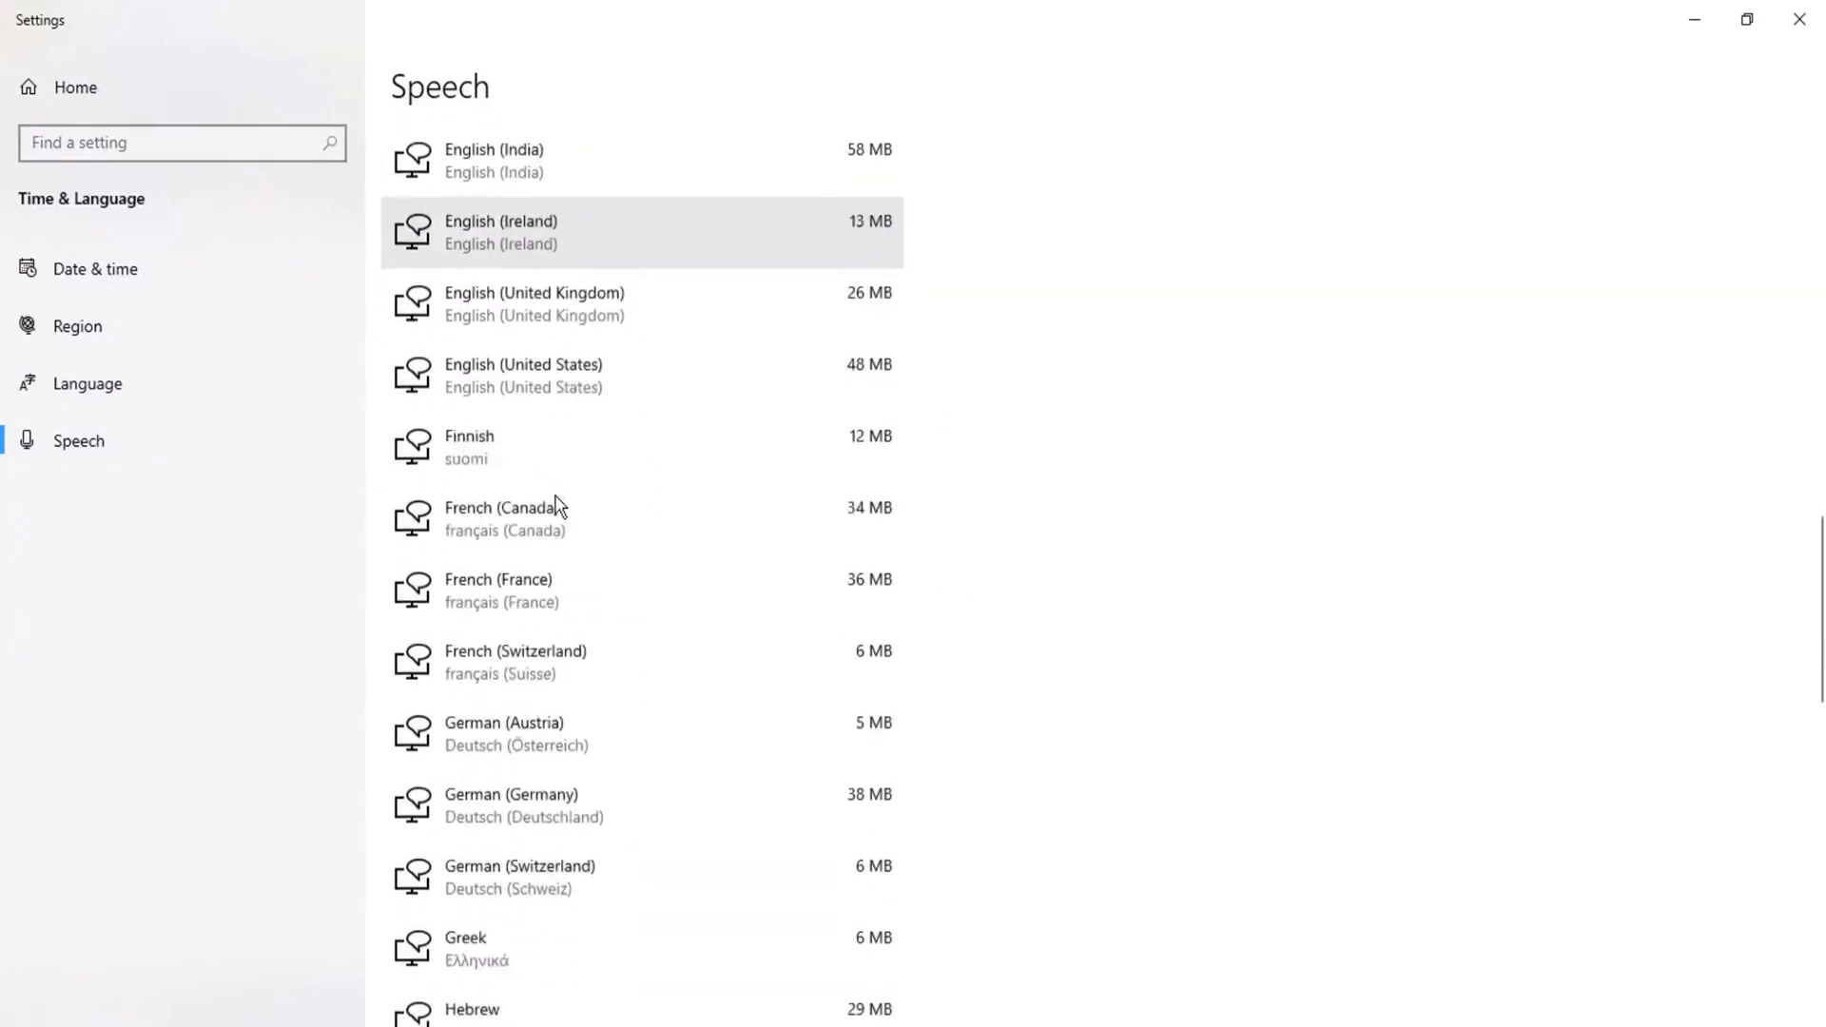
{"action": "scroll", "coordinate": [559, 504], "scroll_direction": "down", "scroll_amount": 5}
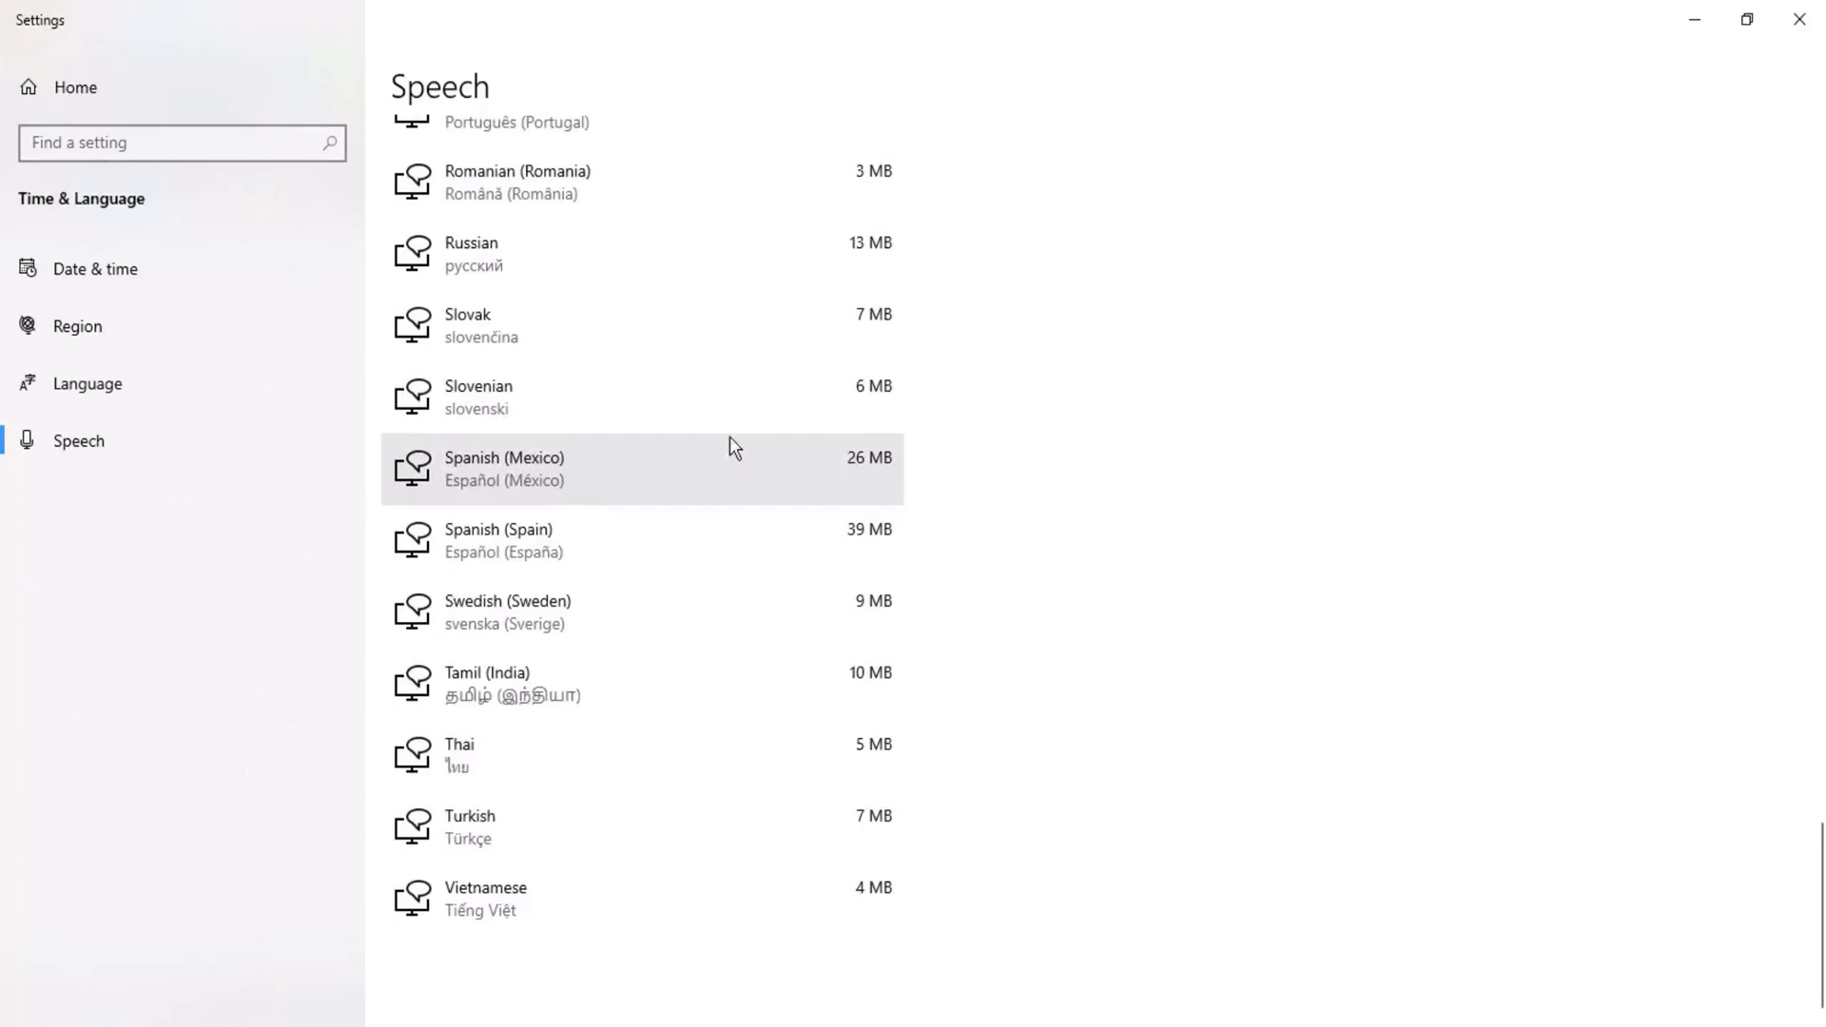
{"action": "left_click", "coordinate": [1798, 19]}
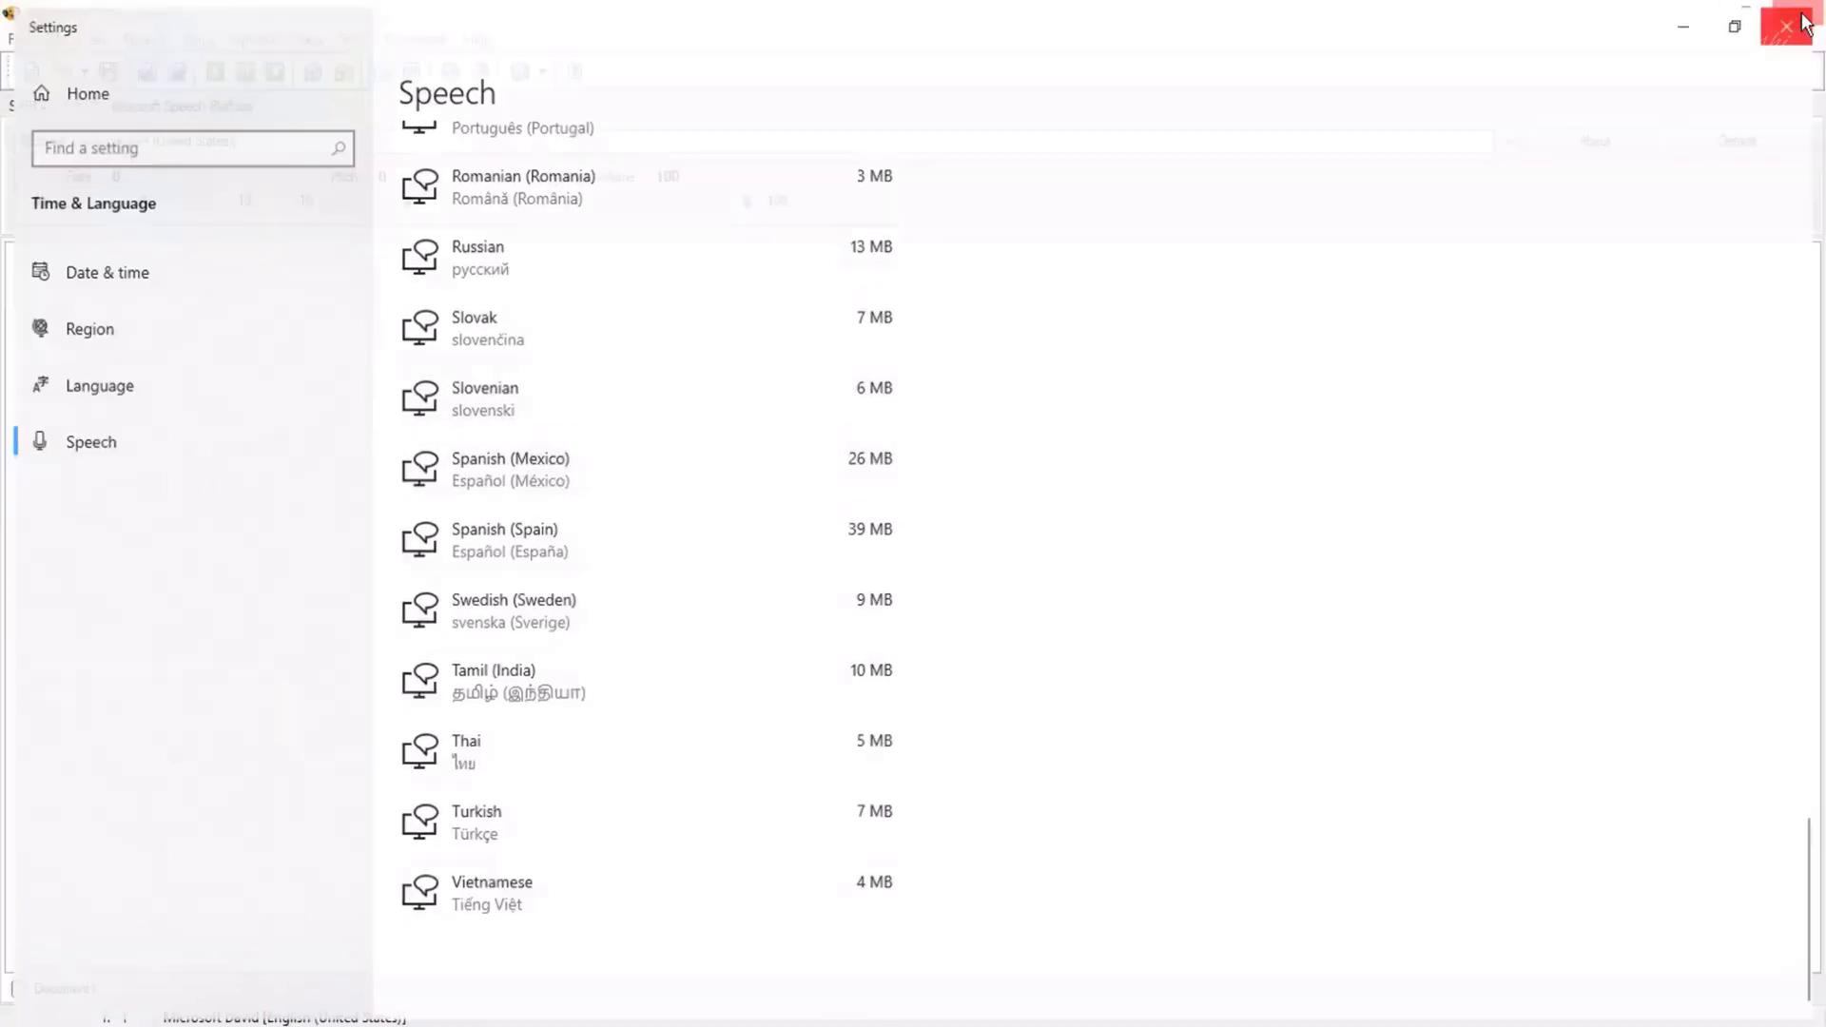
Look through the SAPI 5 voices available in Balabolka and leave the voice selection as it is
{"action": "left_click", "coordinate": [191, 143]}
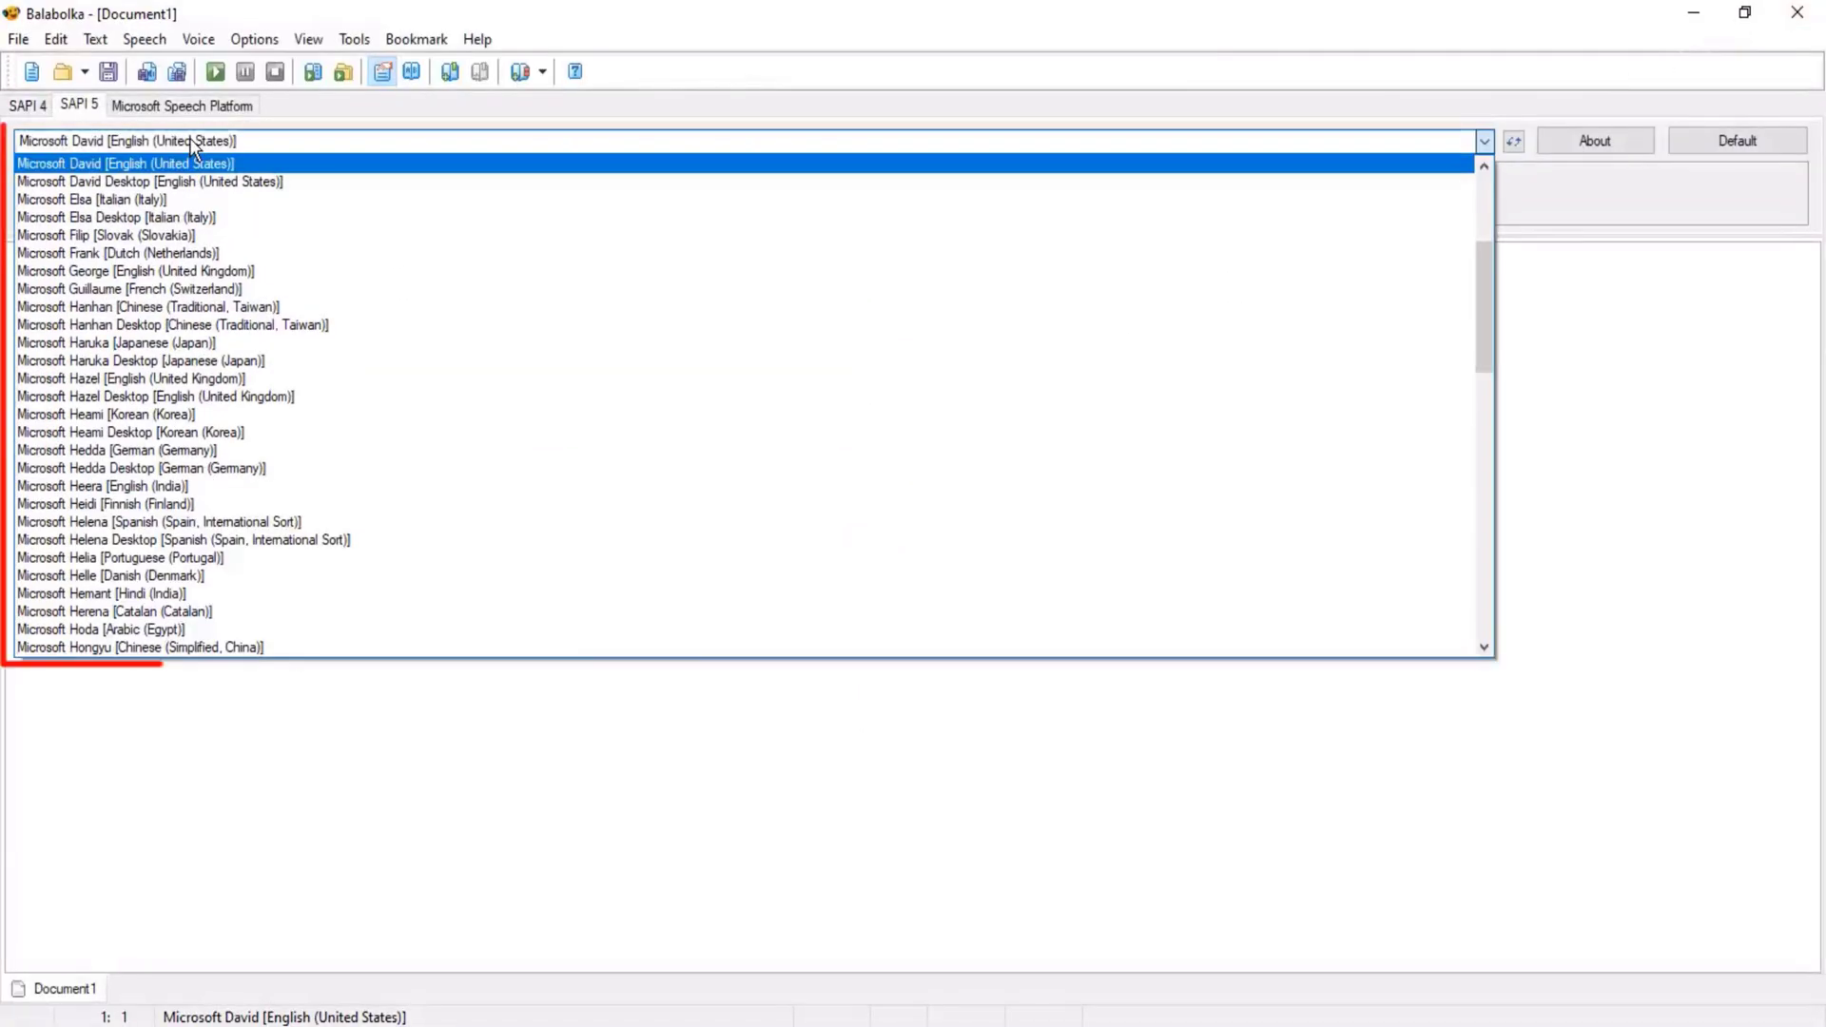
{"action": "scroll", "coordinate": [245, 476], "scroll_direction": "down", "scroll_amount": 4}
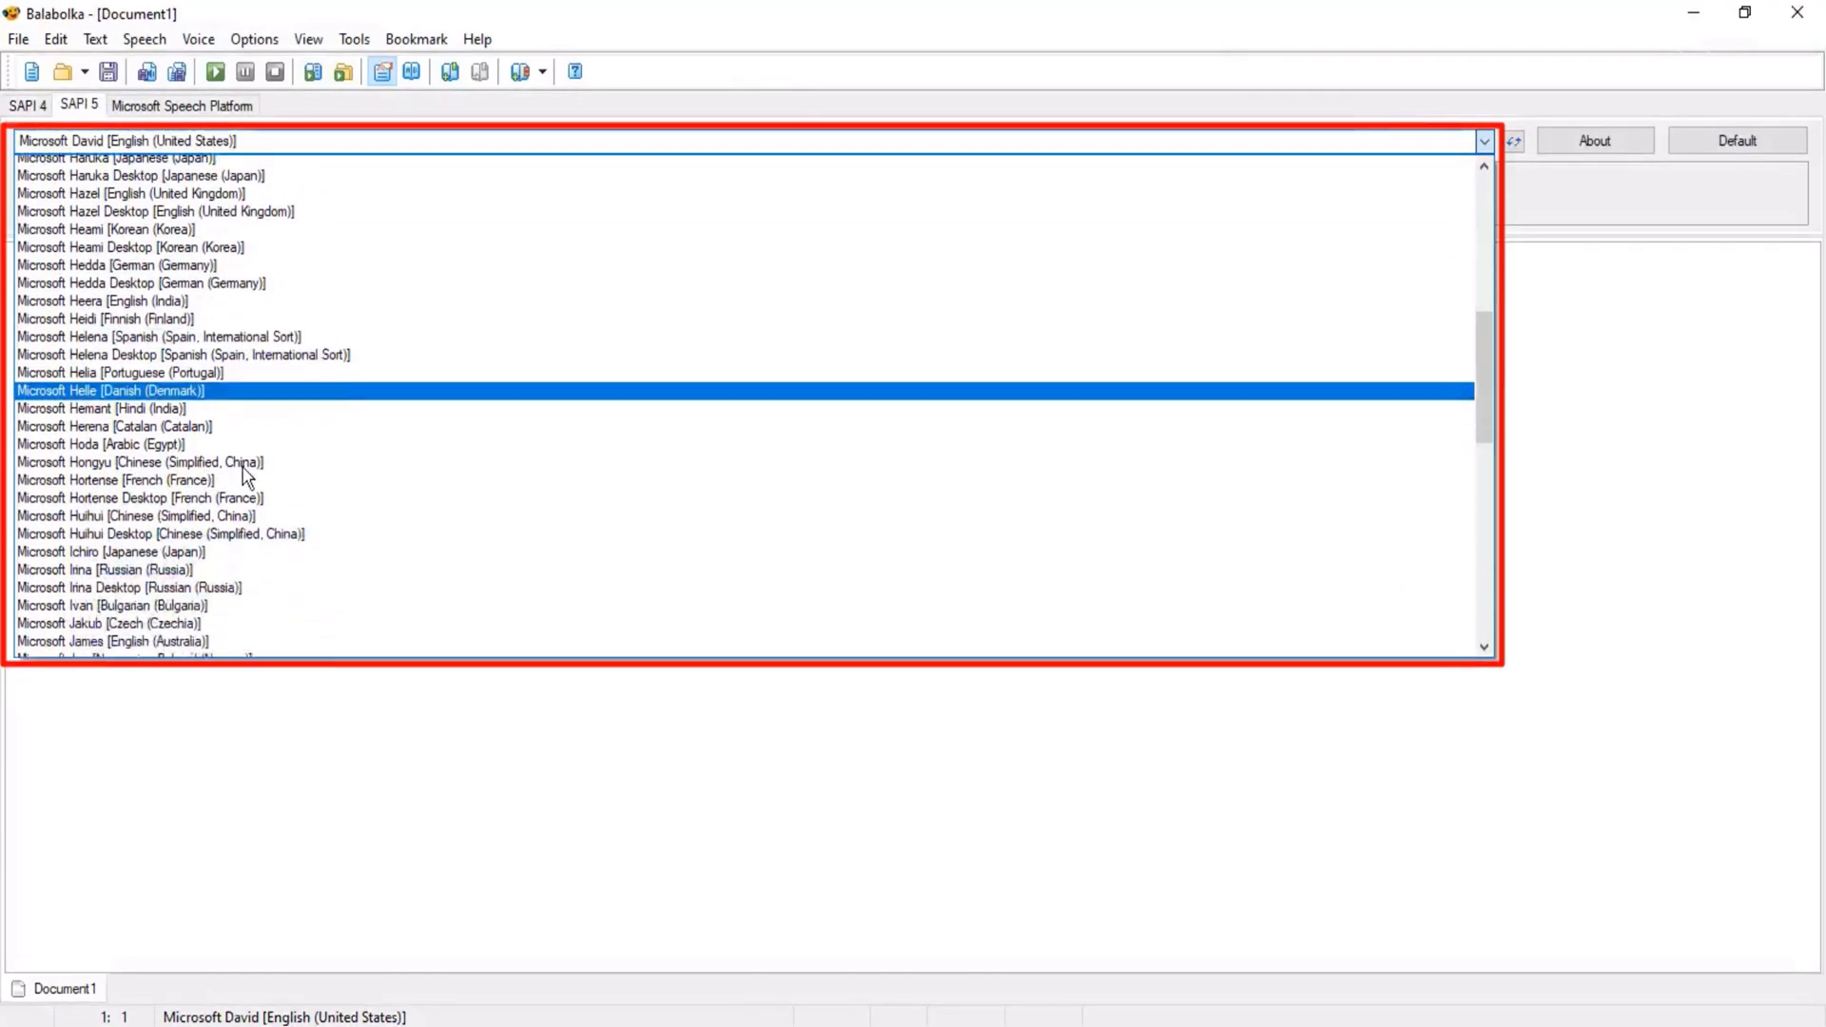
{"action": "scroll", "coordinate": [246, 475], "scroll_direction": "down", "scroll_amount": 14}
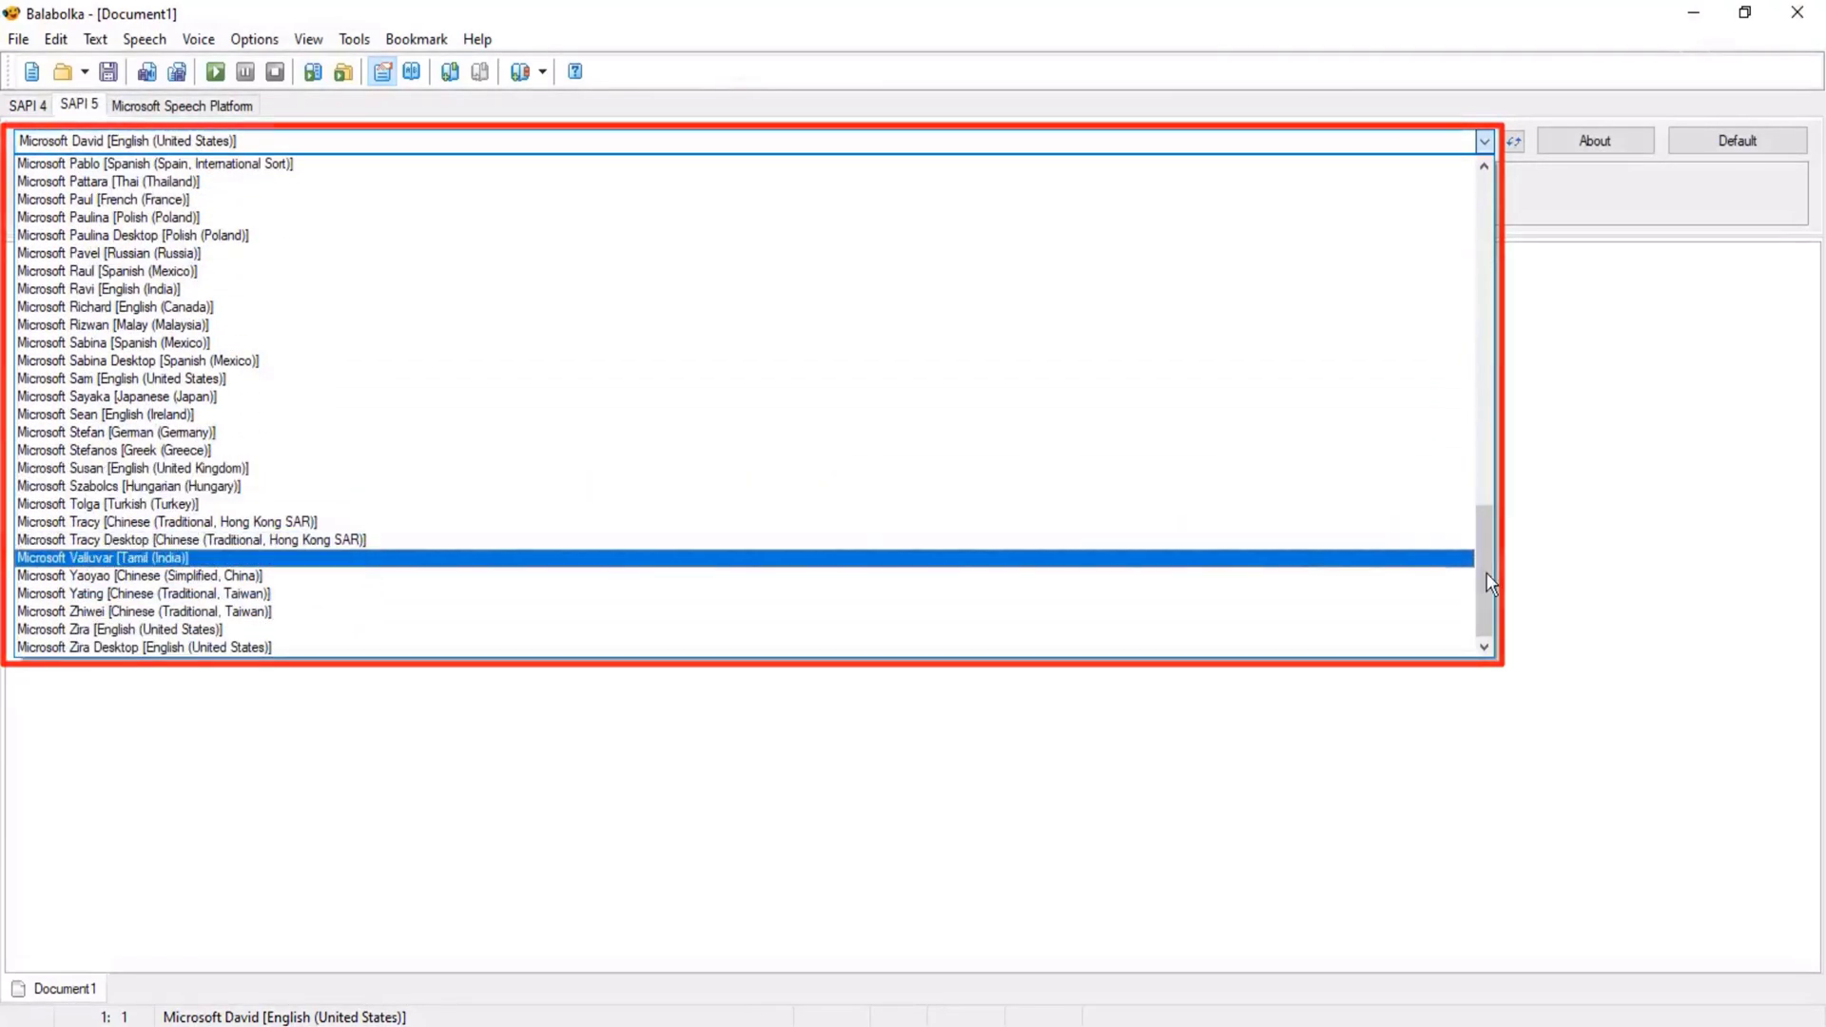
{"action": "left_click_drag", "start_coordinate": [1486, 580], "coordinate": [1365, 163]}
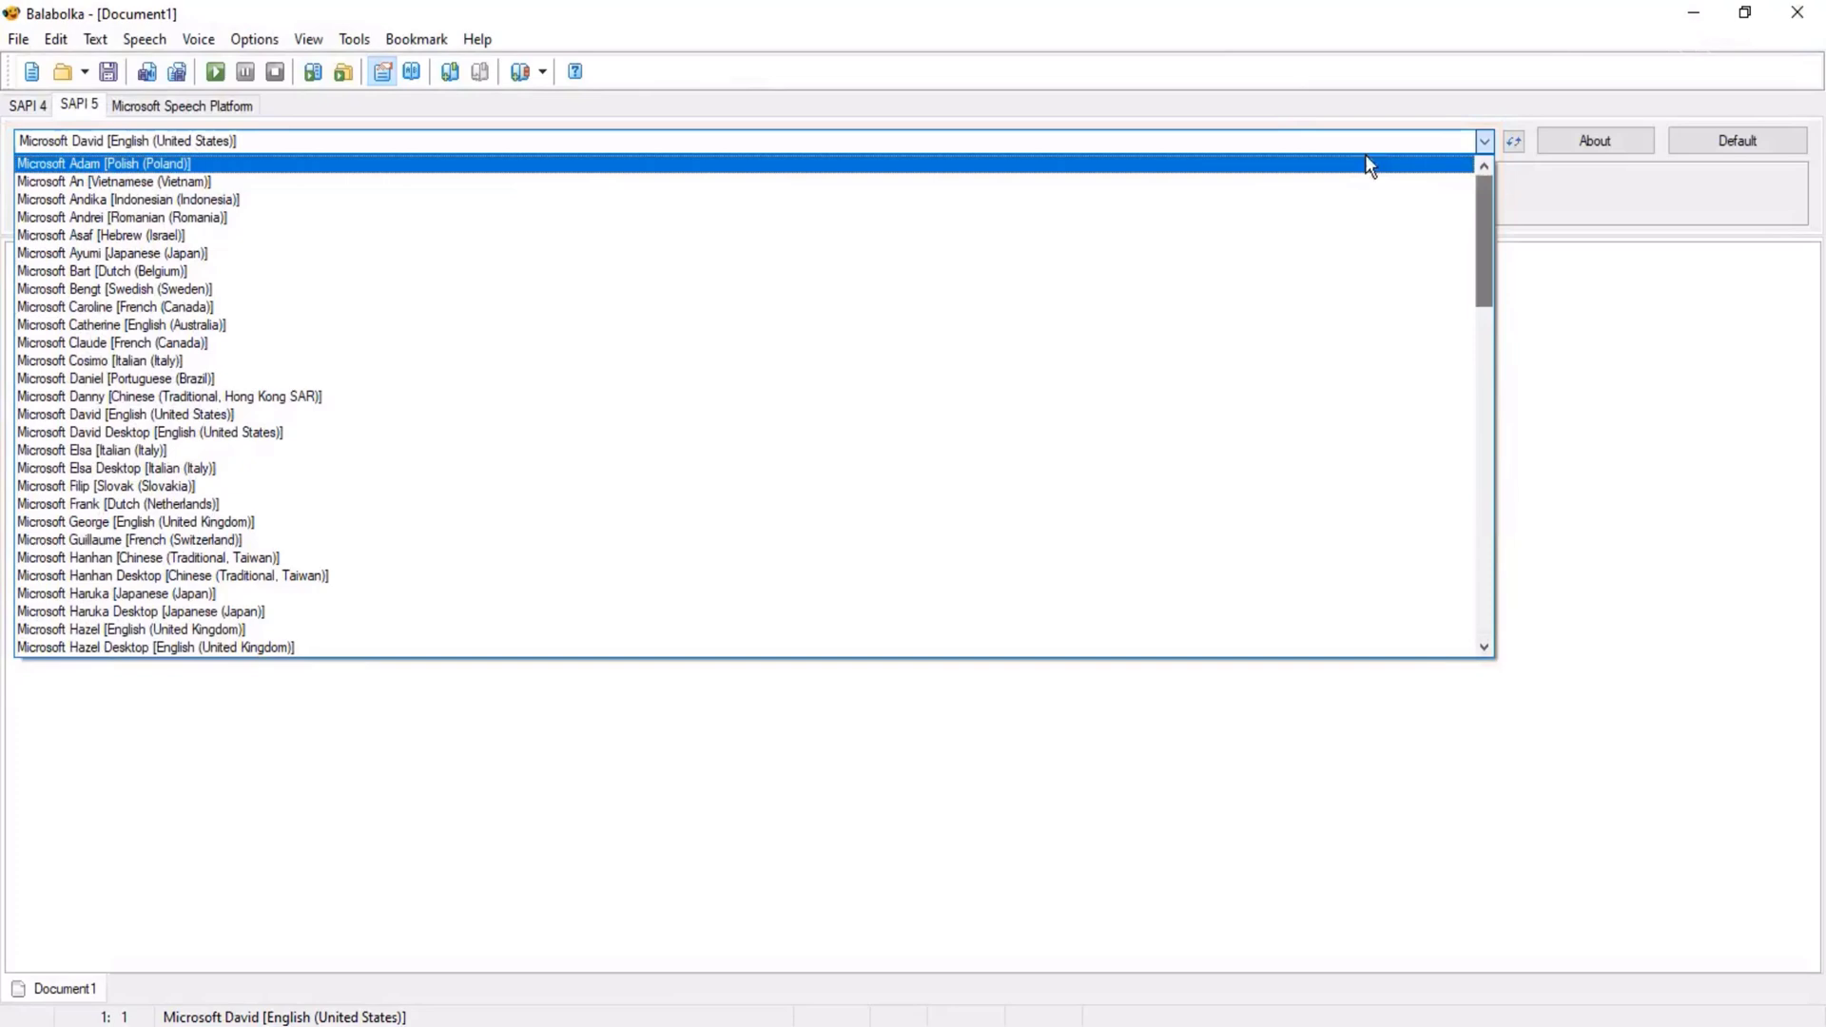
{"action": "left_click", "coordinate": [1245, 114]}
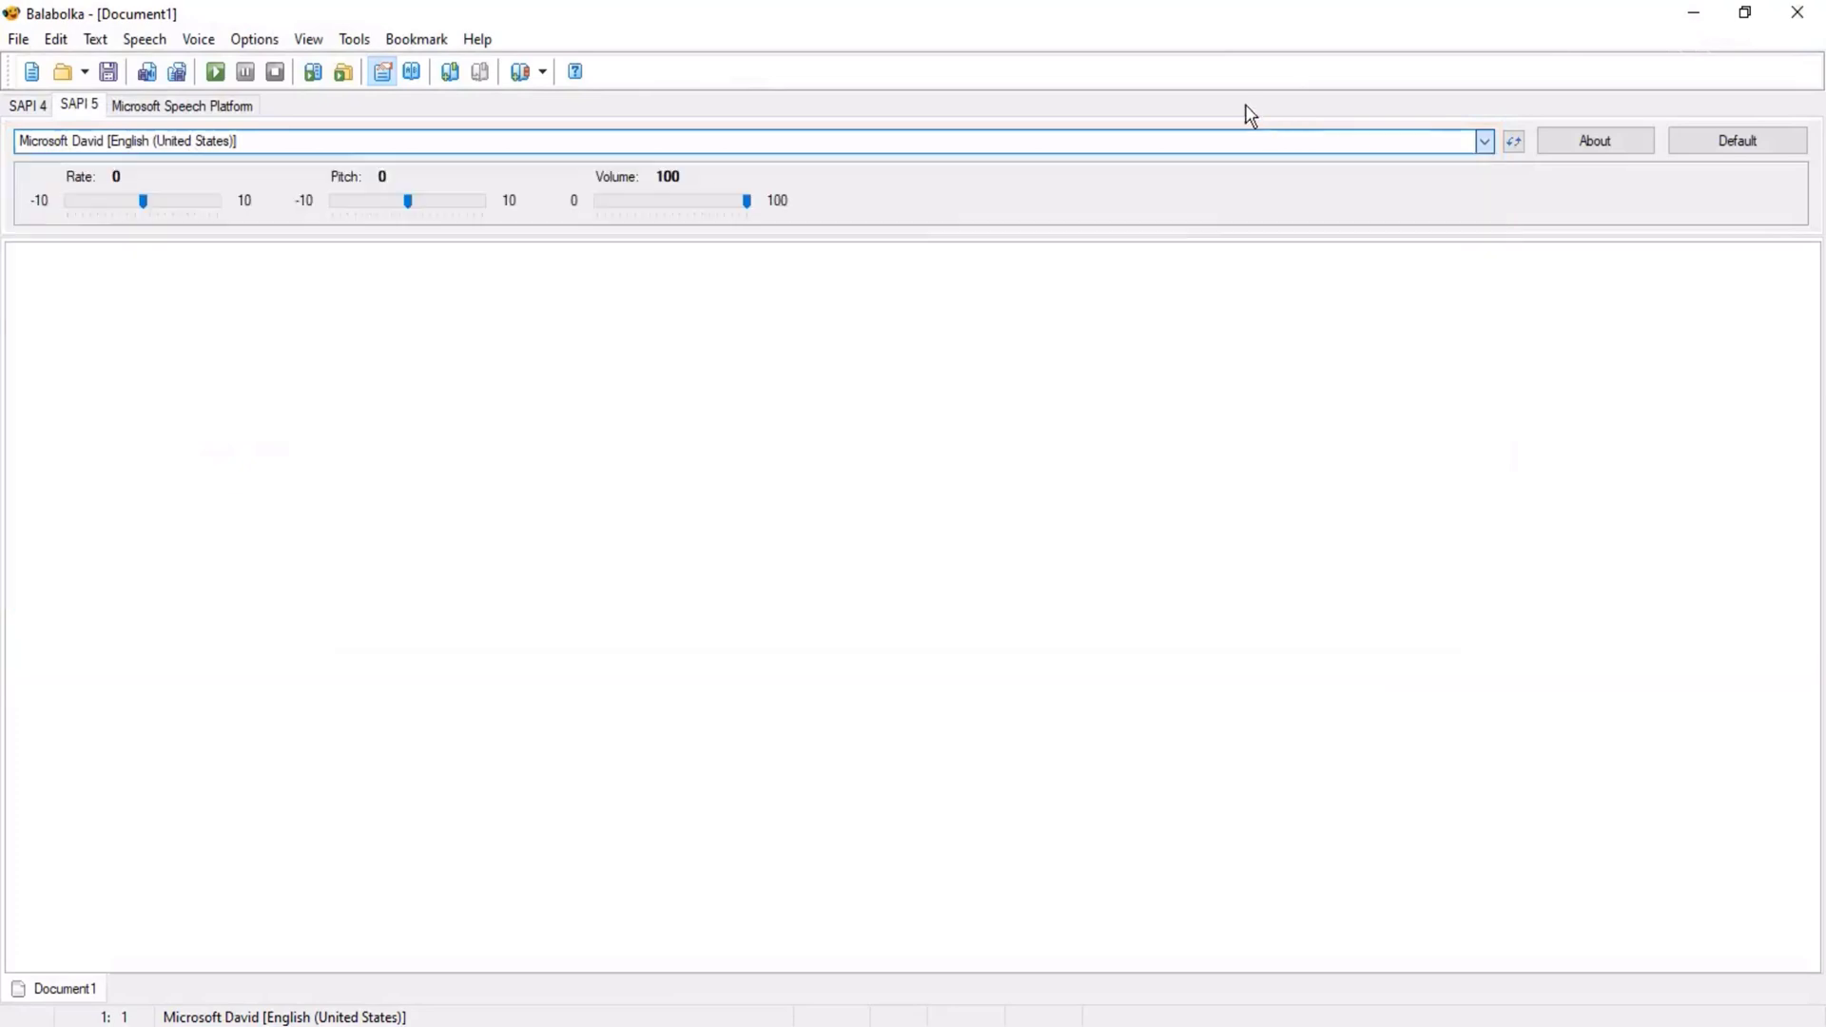
Enter "Balabolka is freeware, so you may create audio files for free." in the document and read it aloud with Microsoft David
{"action": "left_click", "coordinate": [384, 263]}
{"action": "type", "text": "Balabolka is freeware, so you may create audio files for free."}
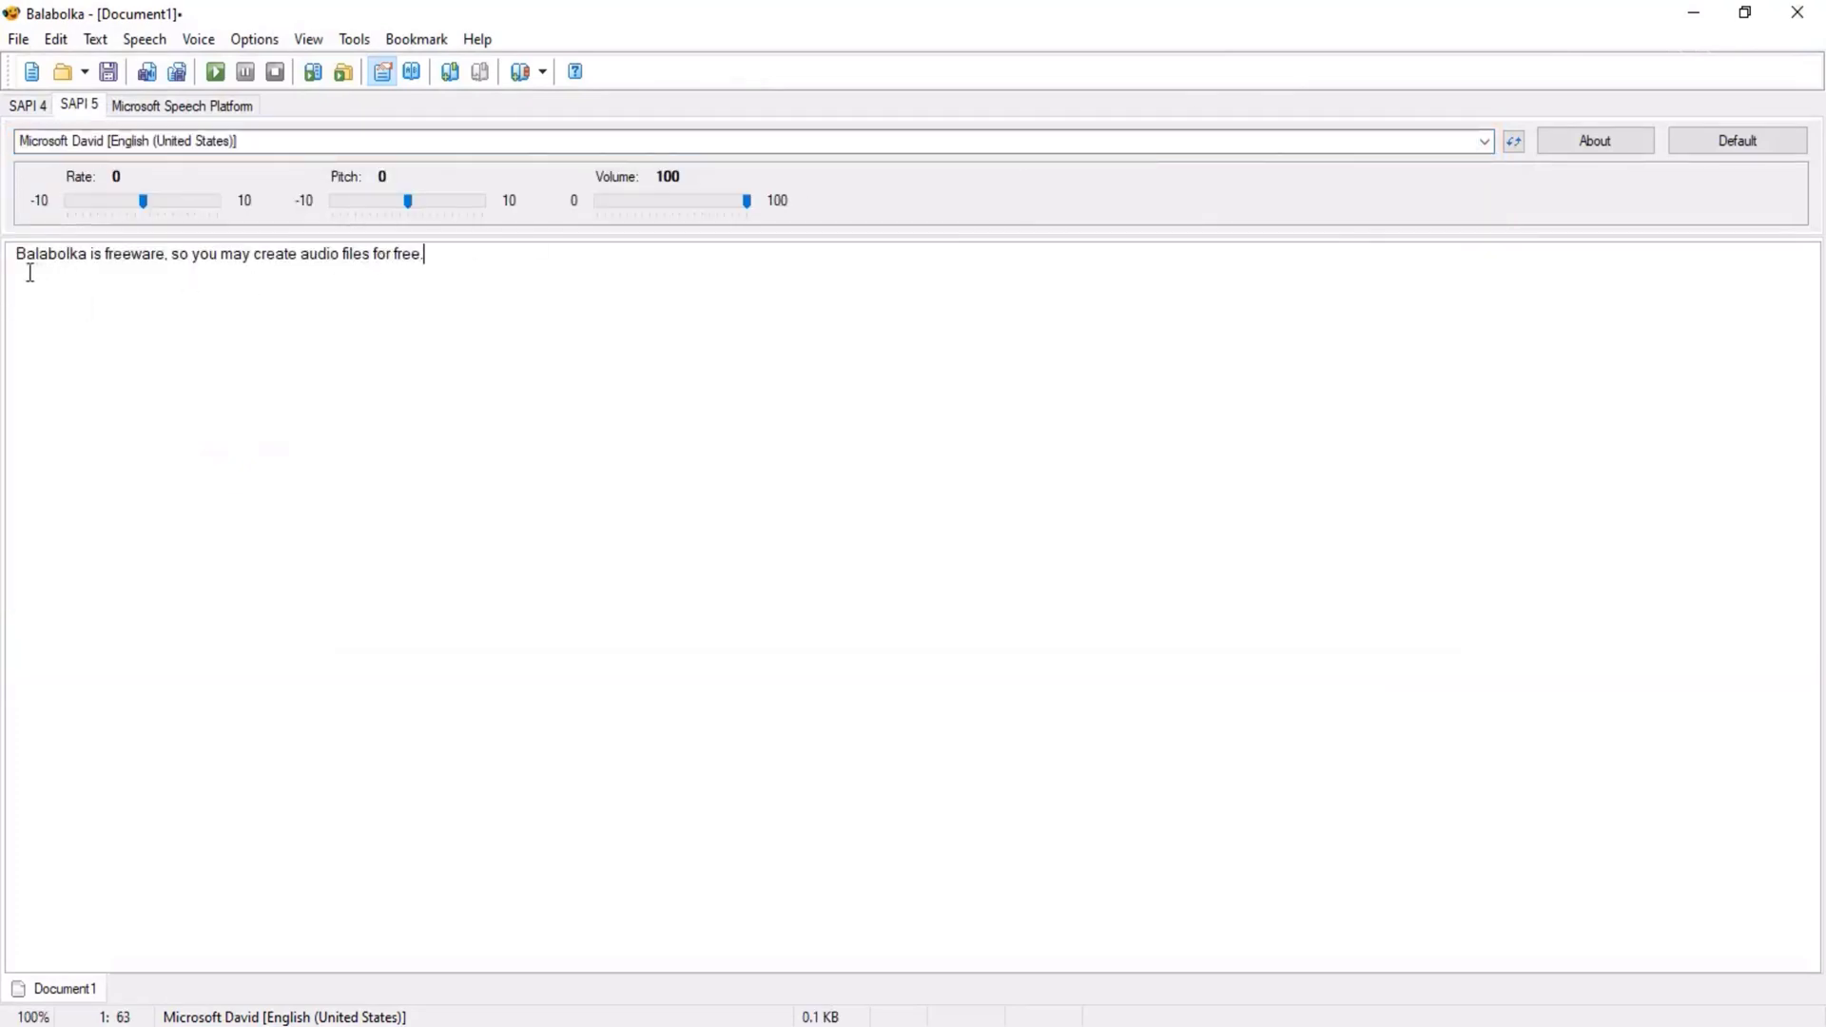
{"action": "left_click", "coordinate": [215, 70]}
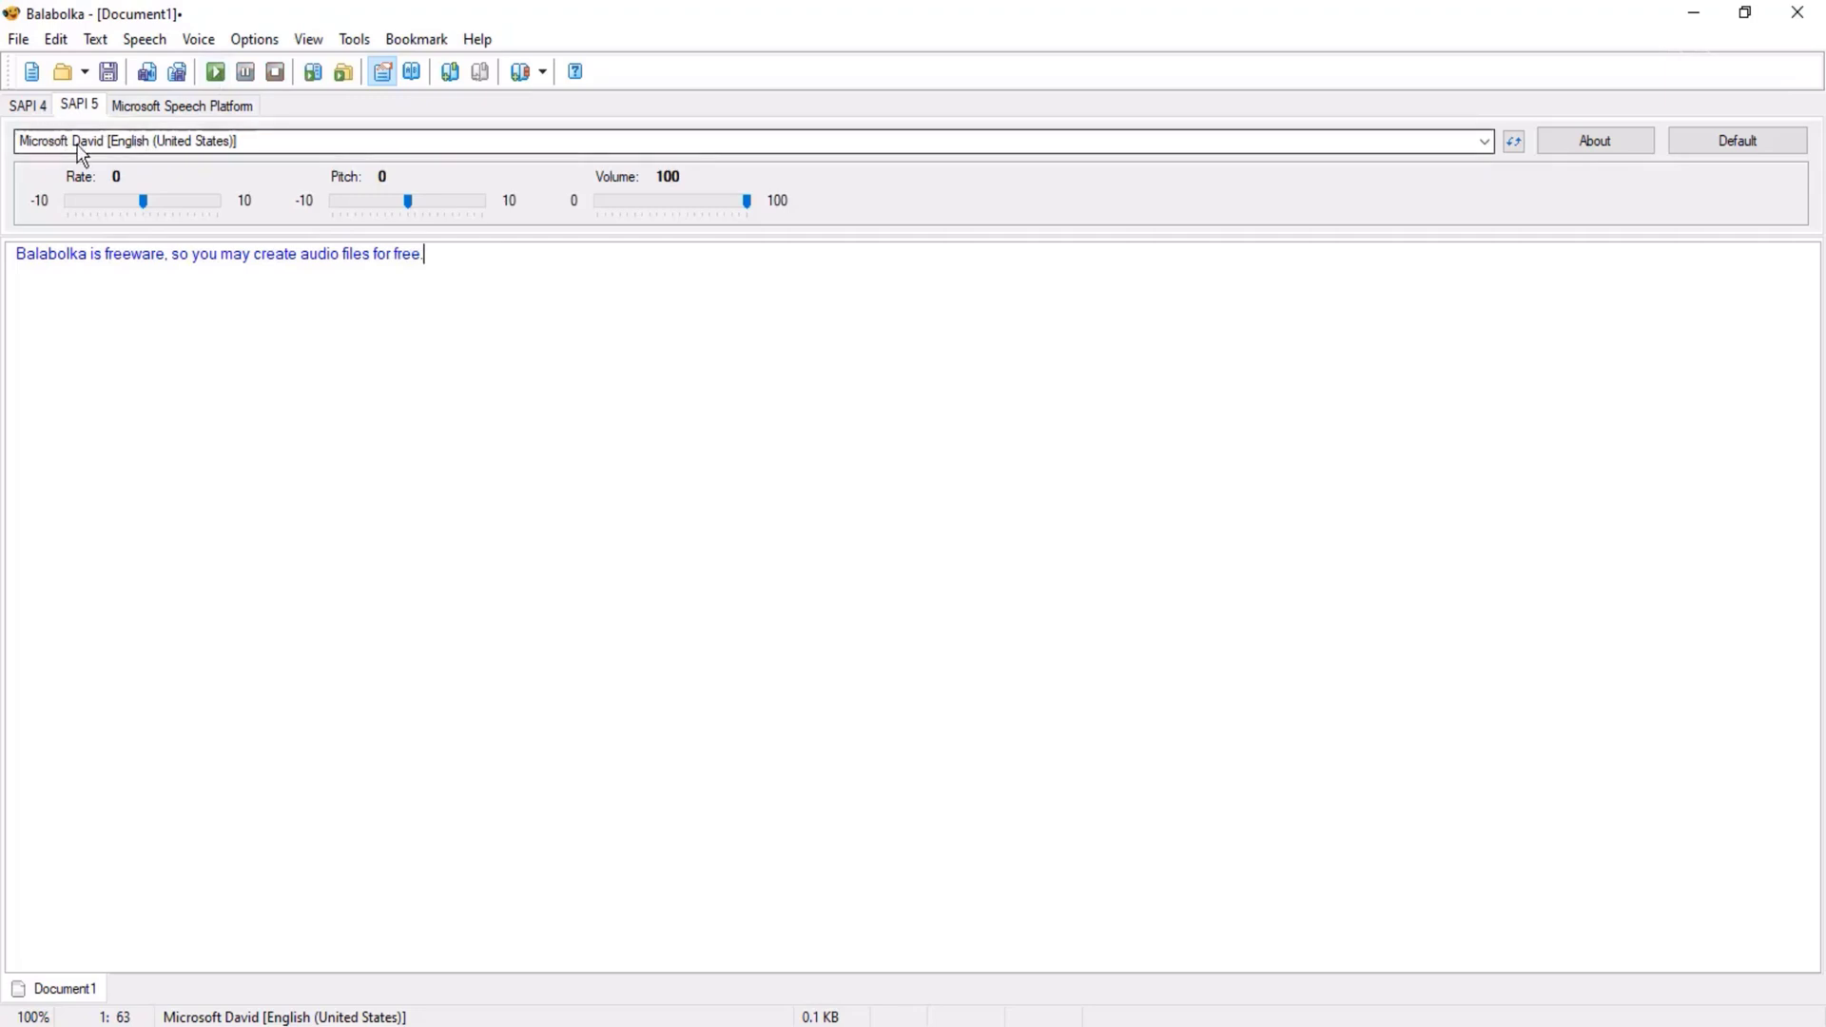
Change the voice to Microsoft Elsa [Italian (Italy)] and read the sentence aloud
{"action": "left_click", "coordinate": [249, 139]}
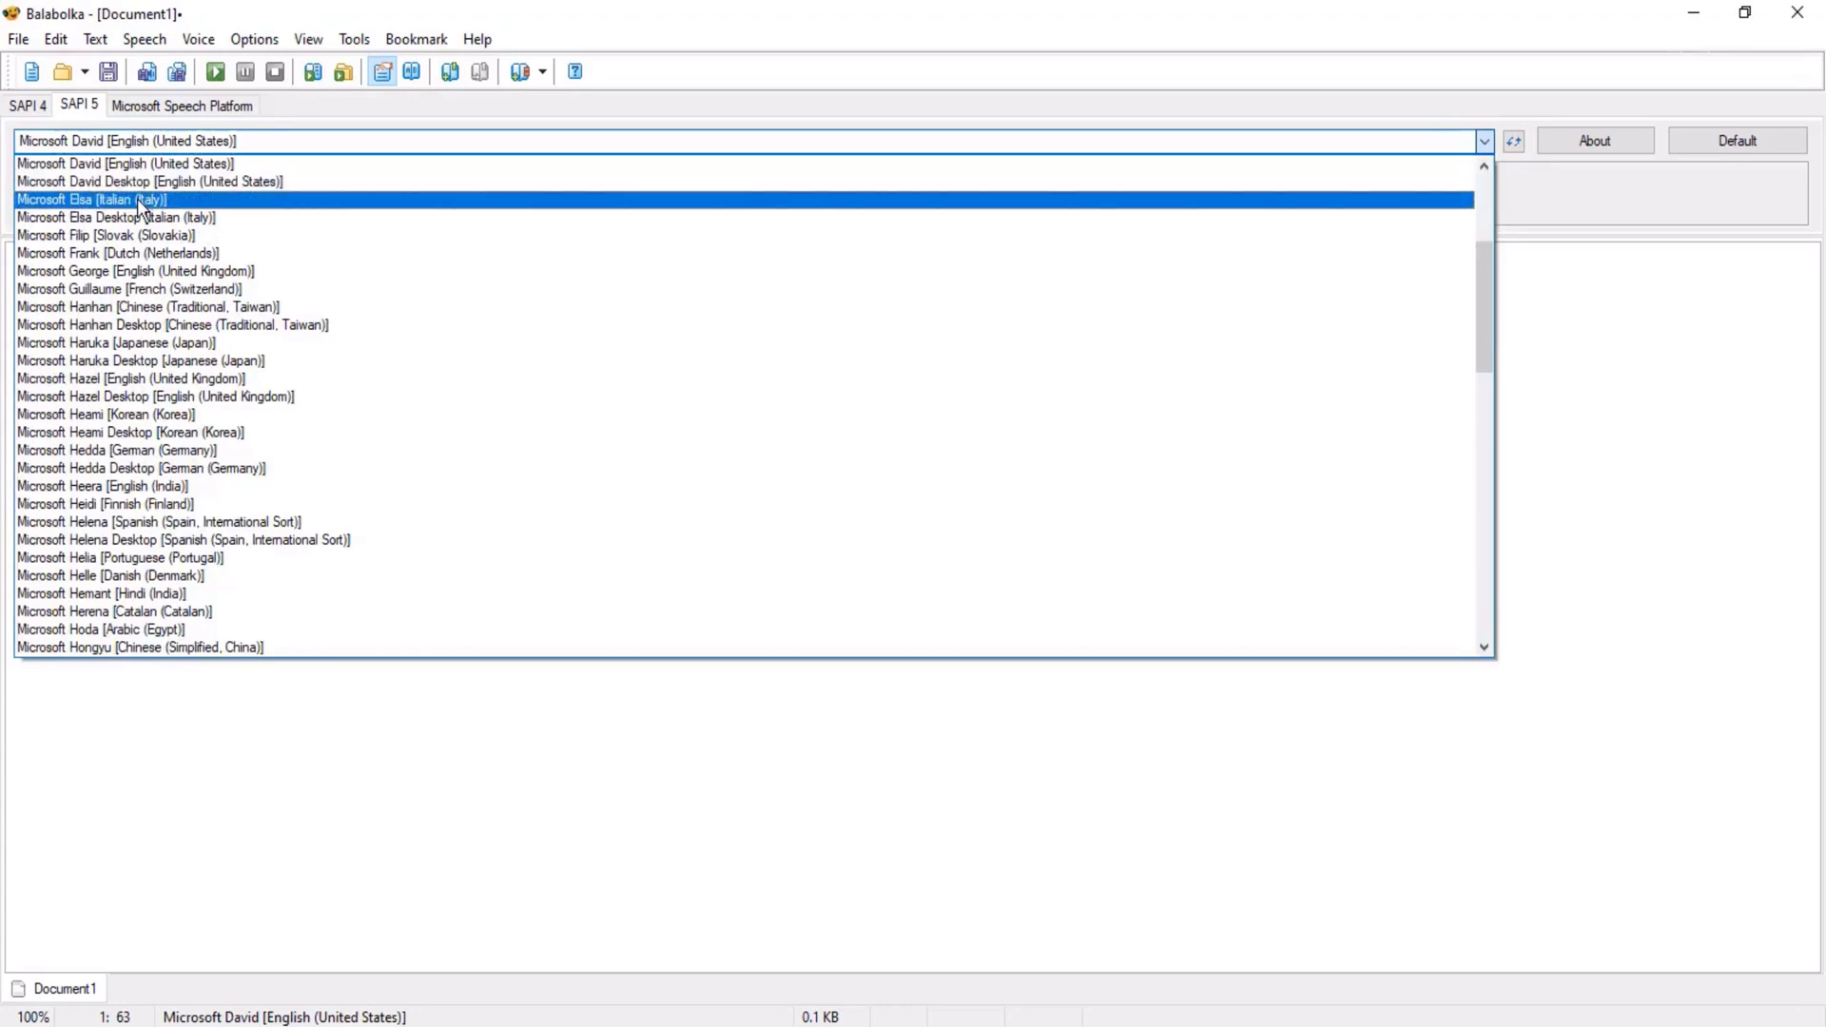
{"action": "left_click", "coordinate": [120, 208]}
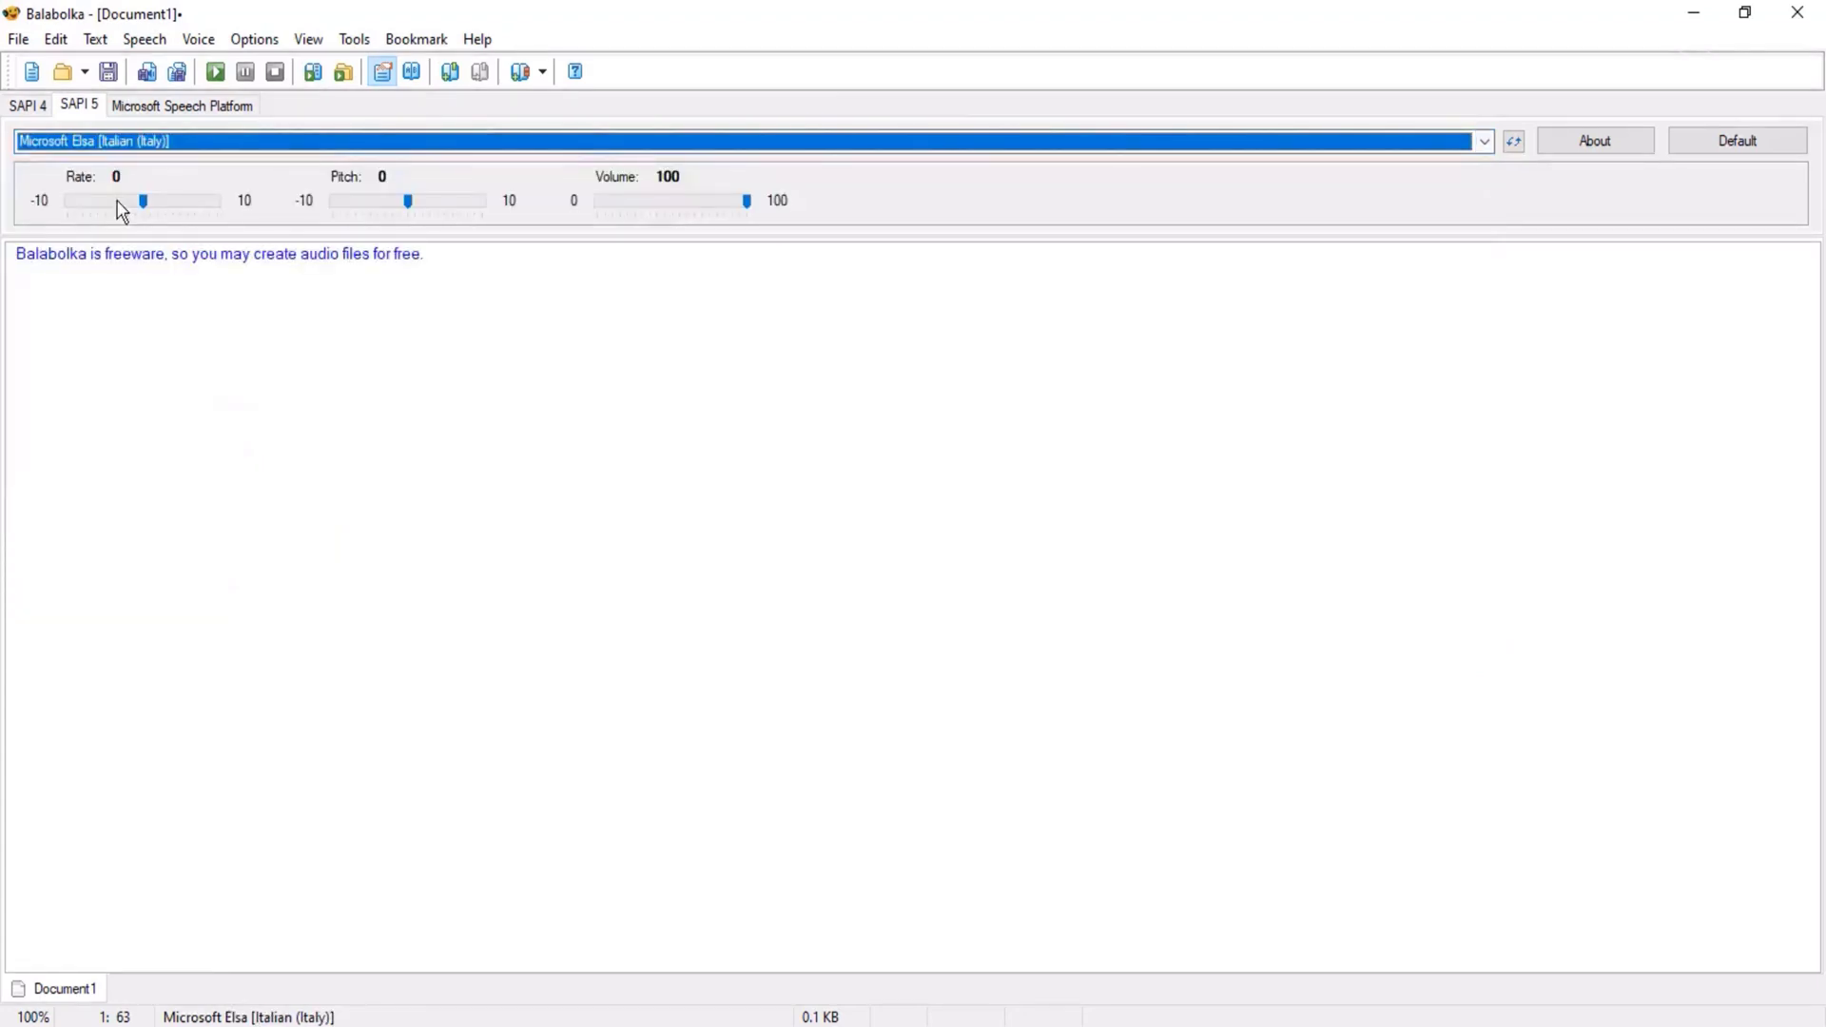
{"action": "left_click", "coordinate": [220, 76]}
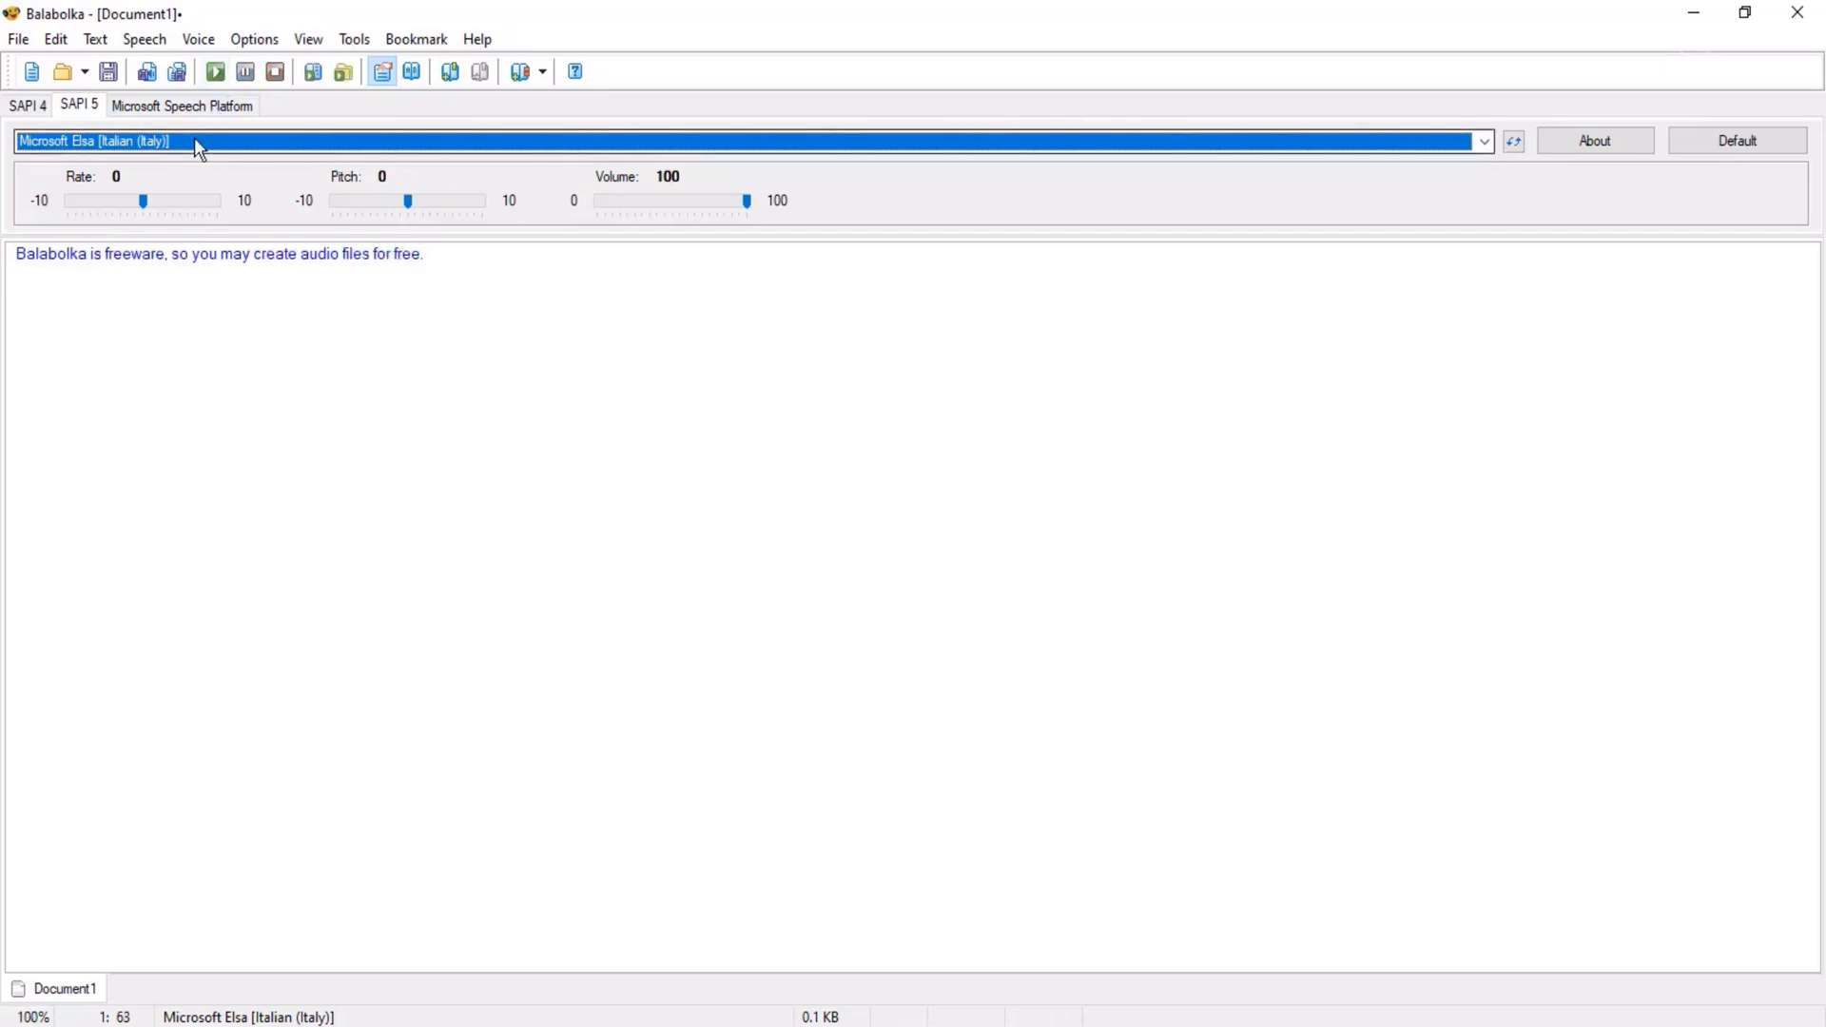
Change the voice to Microsoft Filip [Slovak (Slovakia)] and read the sentence aloud
{"action": "scroll", "coordinate": [197, 148], "scroll_direction": "down", "scroll_amount": 2}
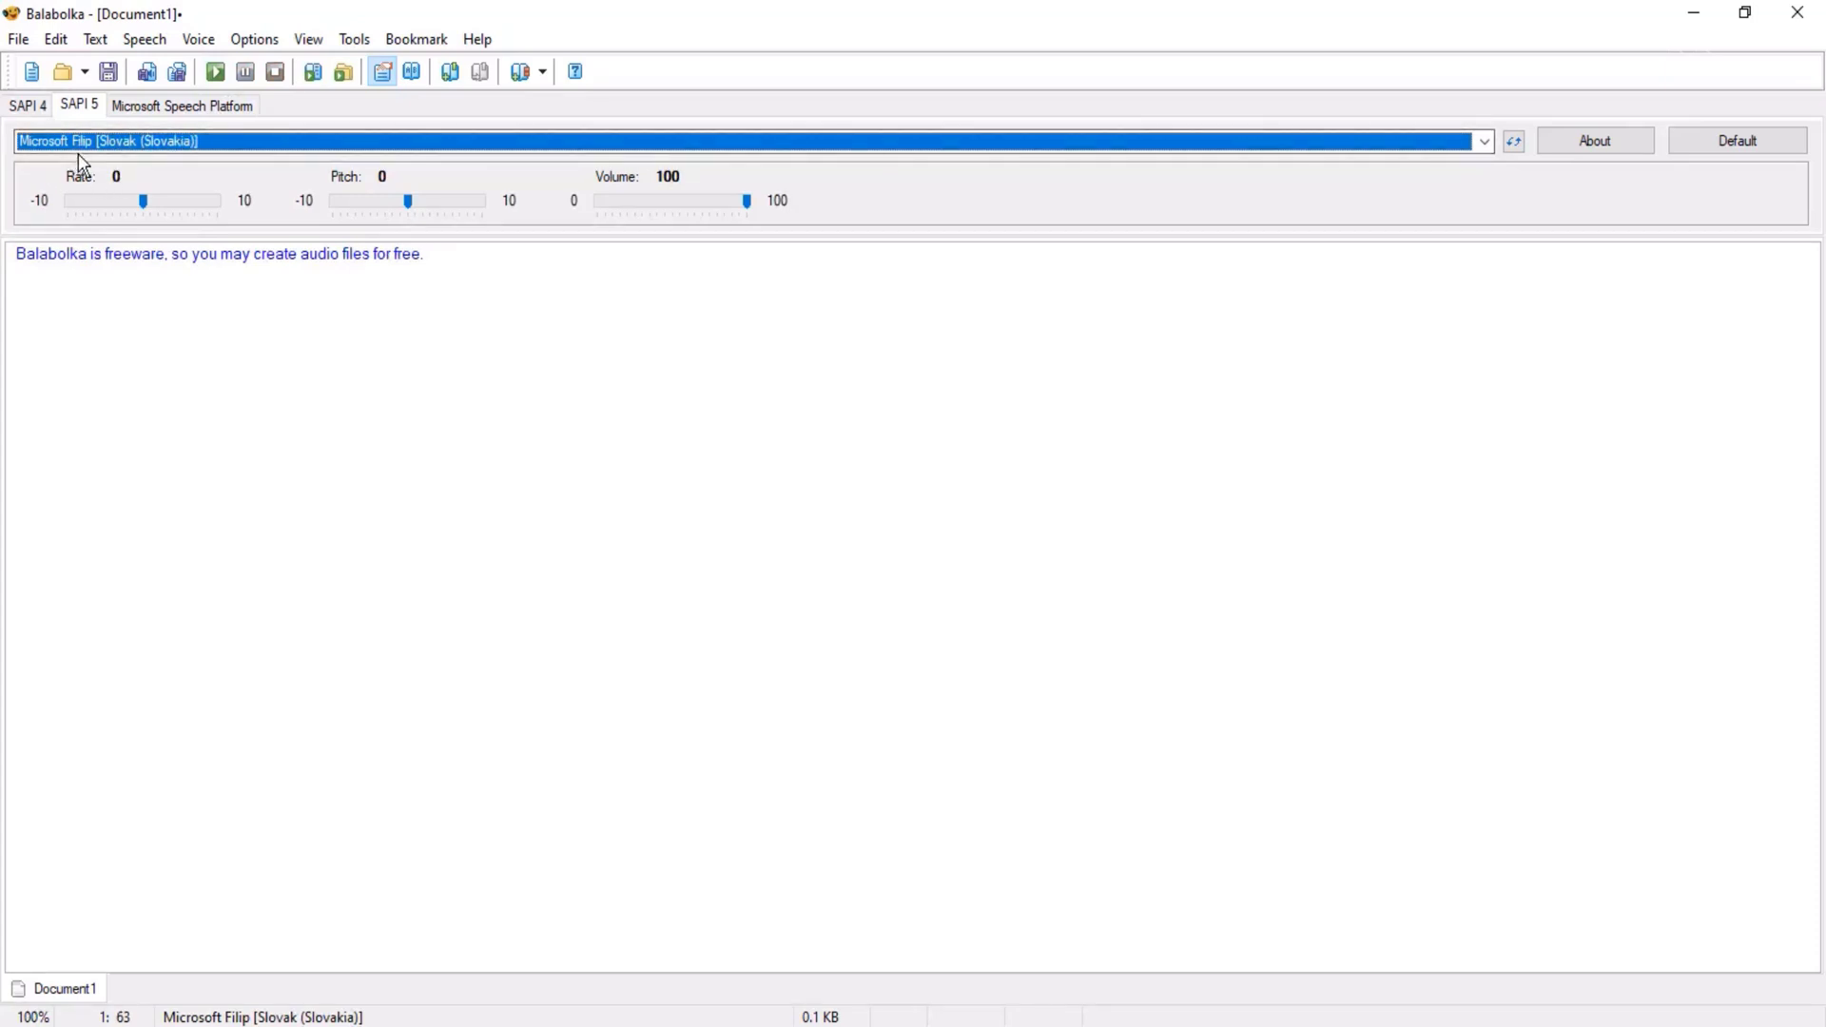
{"action": "left_click", "coordinate": [218, 72]}
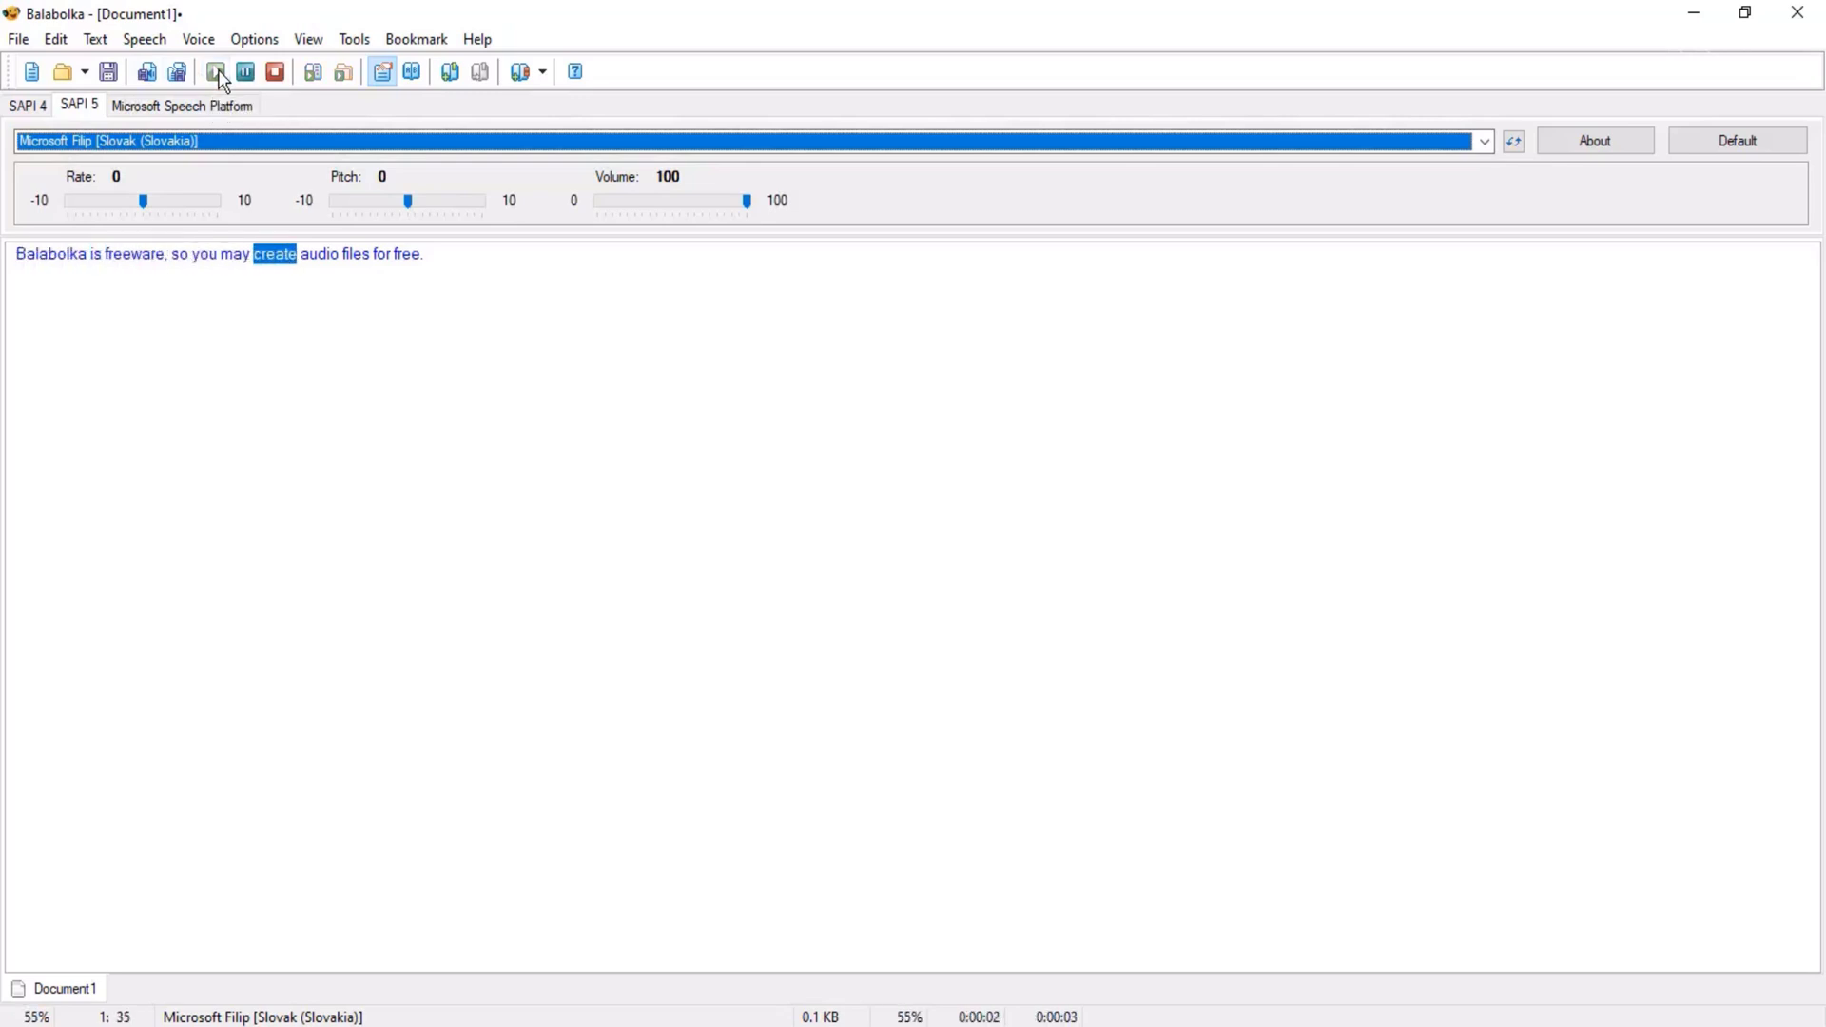
{"action": "left_click", "coordinate": [218, 72]}
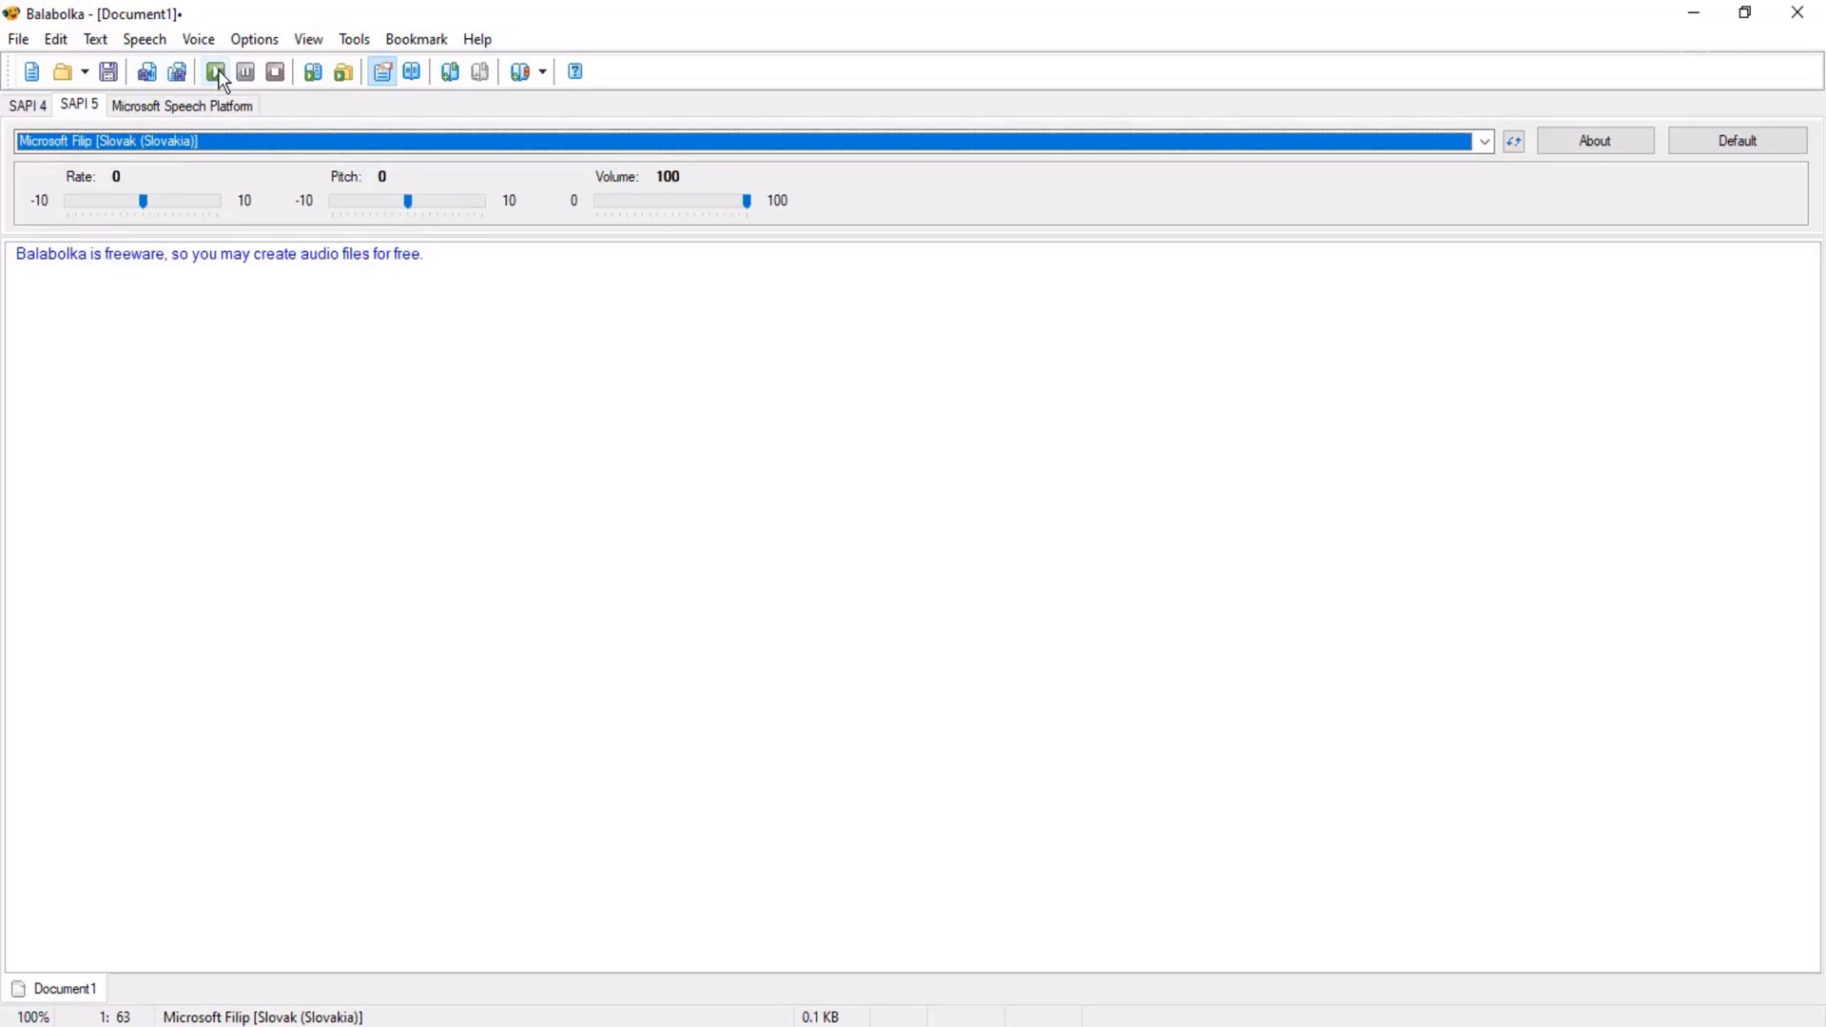
Read the sentence aloud with Microsoft Frank [Dutch (Netherlands)], followed by Microsoft George [English (United Kingdom)]
{"action": "key", "text": "Down"}
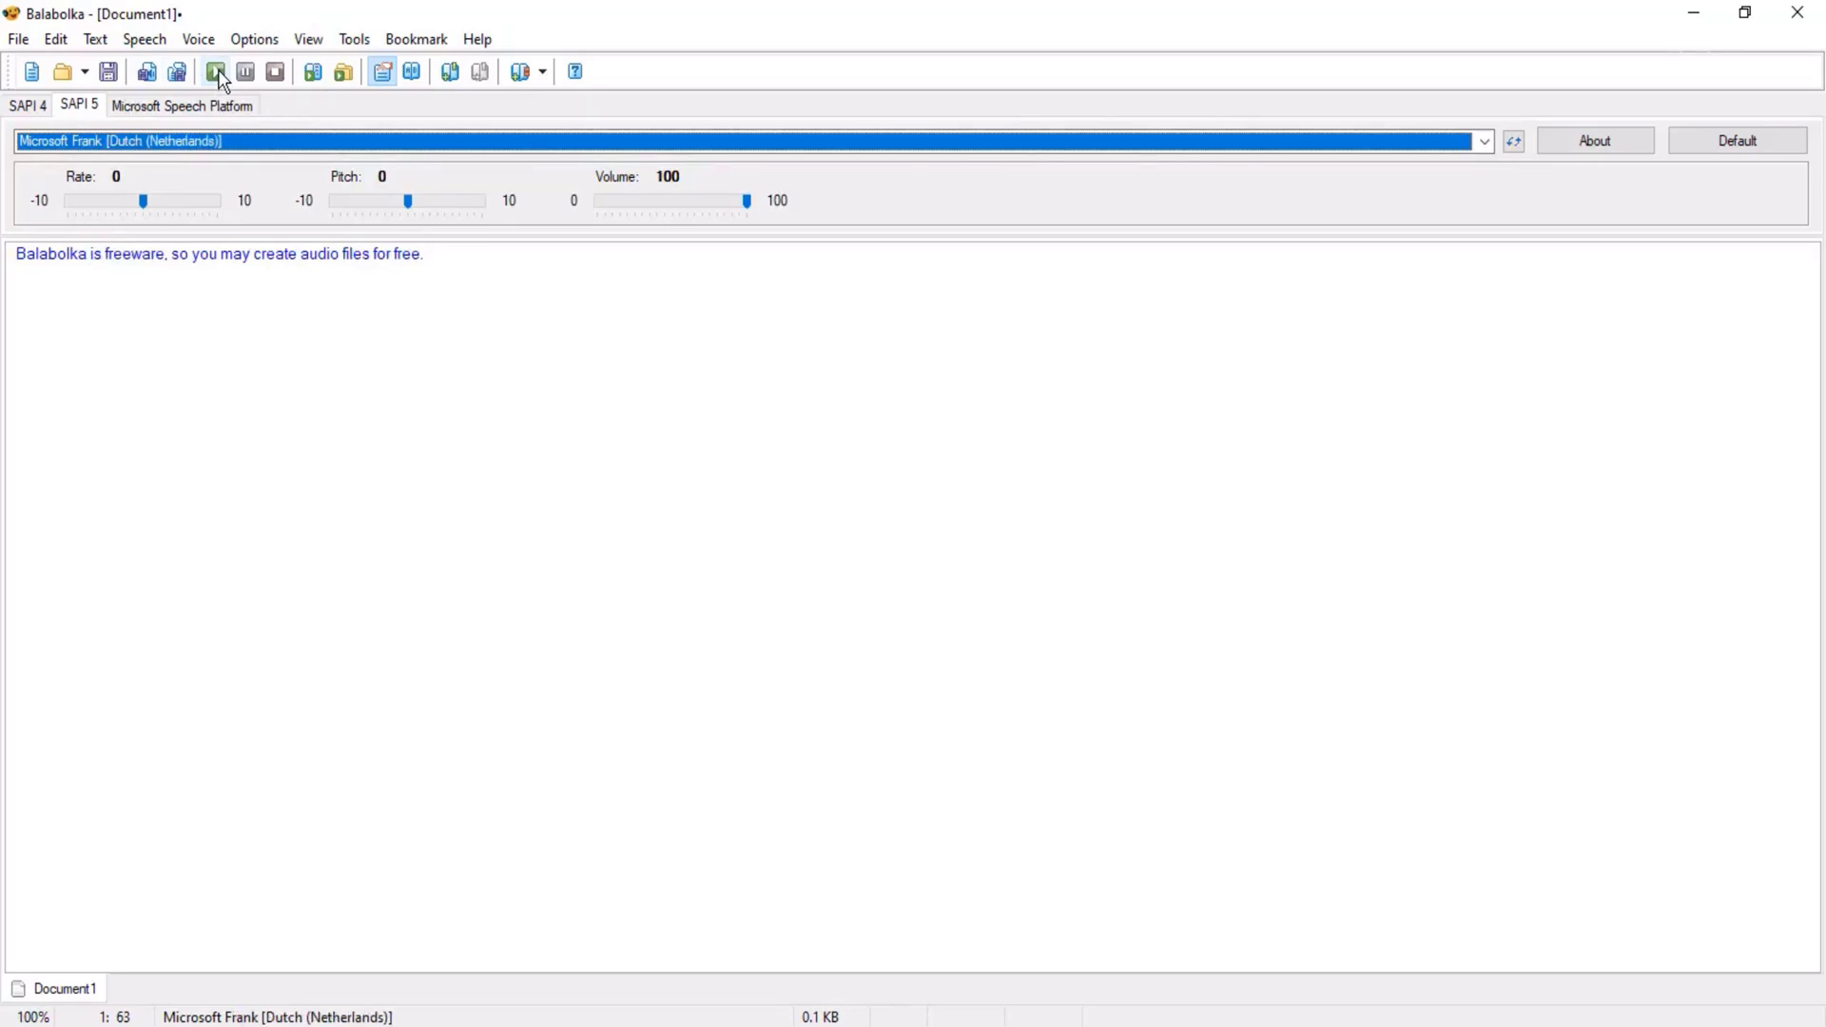
{"action": "left_click", "coordinate": [217, 71]}
{"action": "key", "text": "Down"}
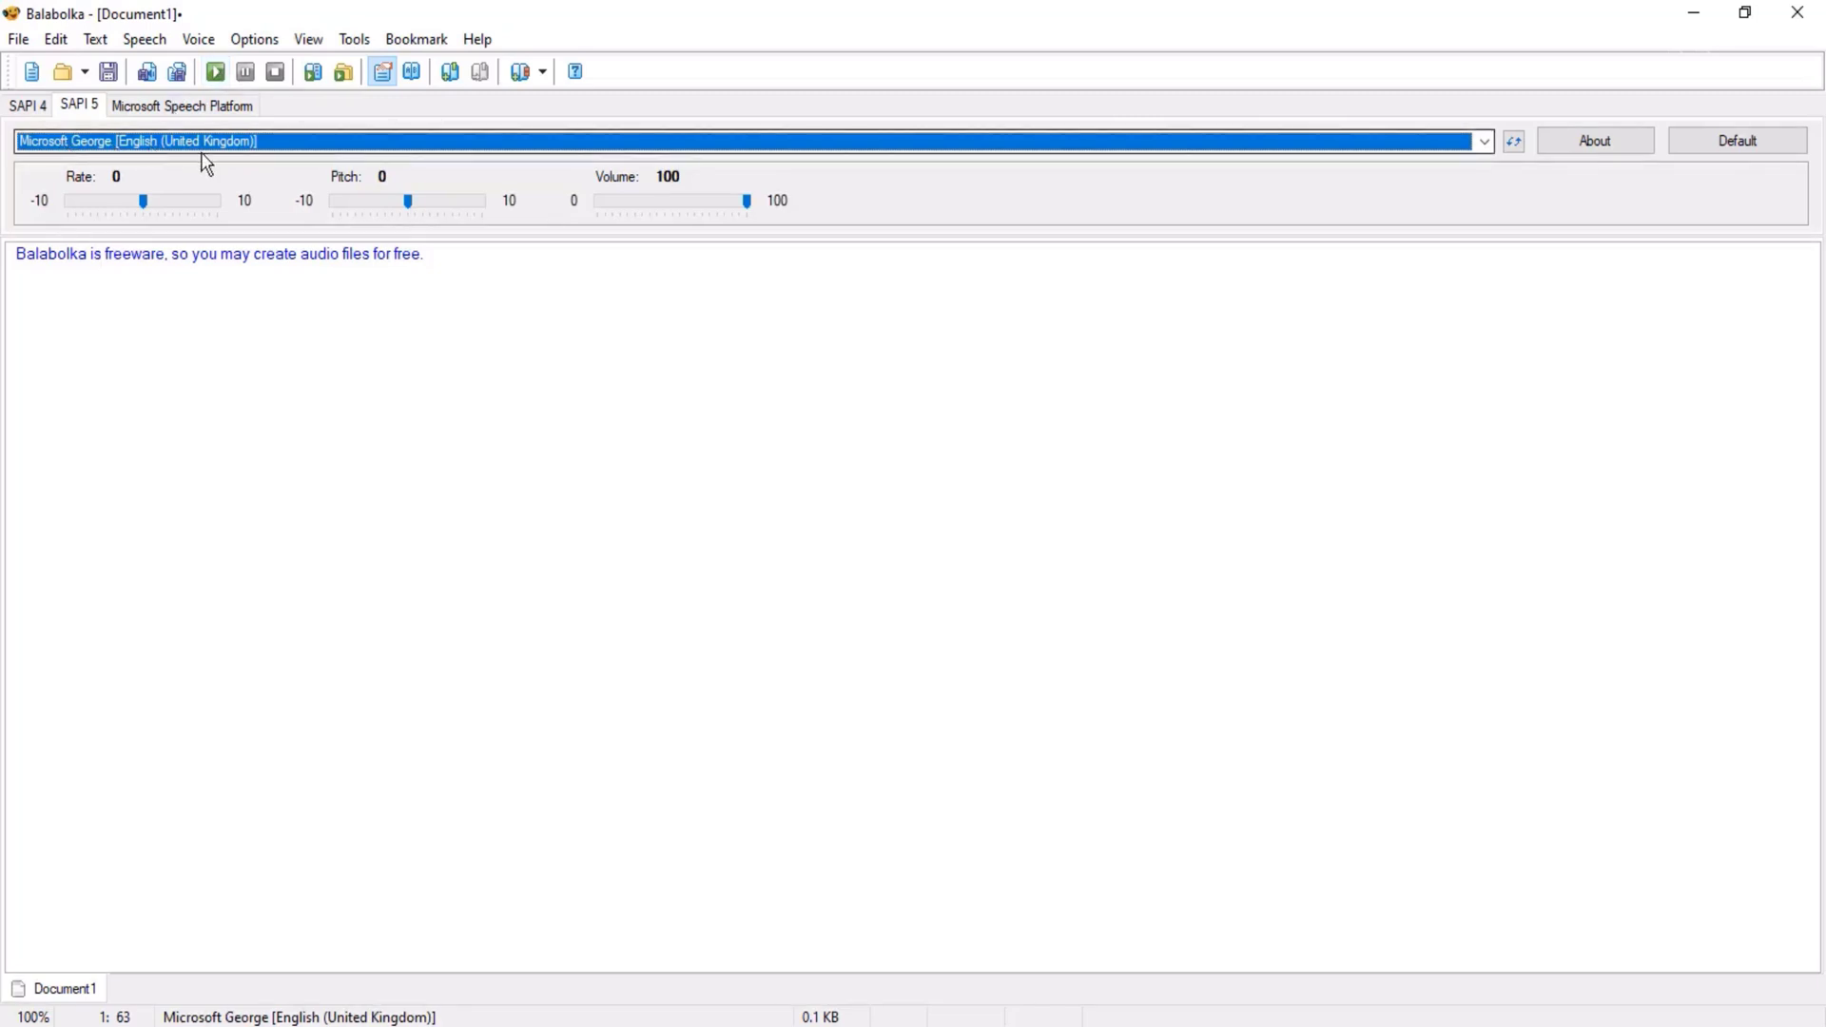
{"action": "left_click", "coordinate": [216, 74]}
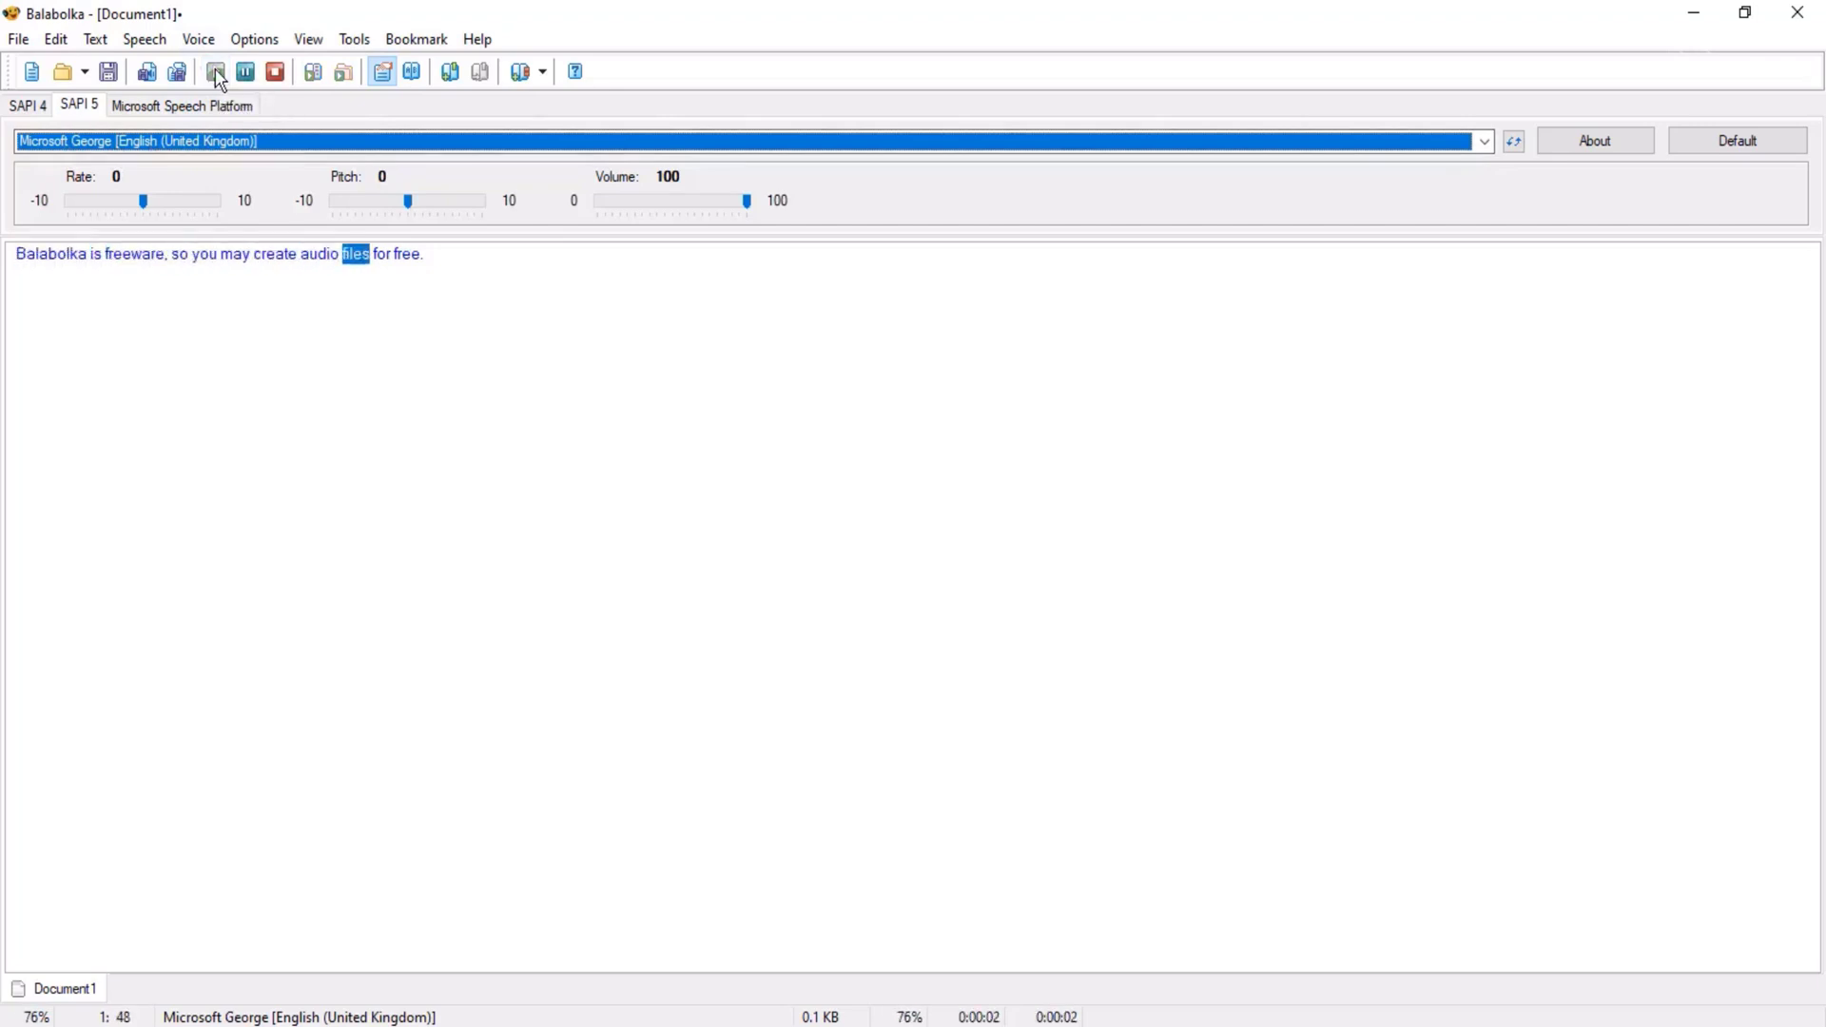
Browse the SAPI 5 voices and change the voice to Microsoft Susan [English (United Kingdom)]
{"action": "left_click", "coordinate": [216, 75]}
{"action": "left_click", "coordinate": [234, 139]}
{"action": "scroll", "coordinate": [213, 443], "scroll_direction": "down", "scroll_amount": 5}
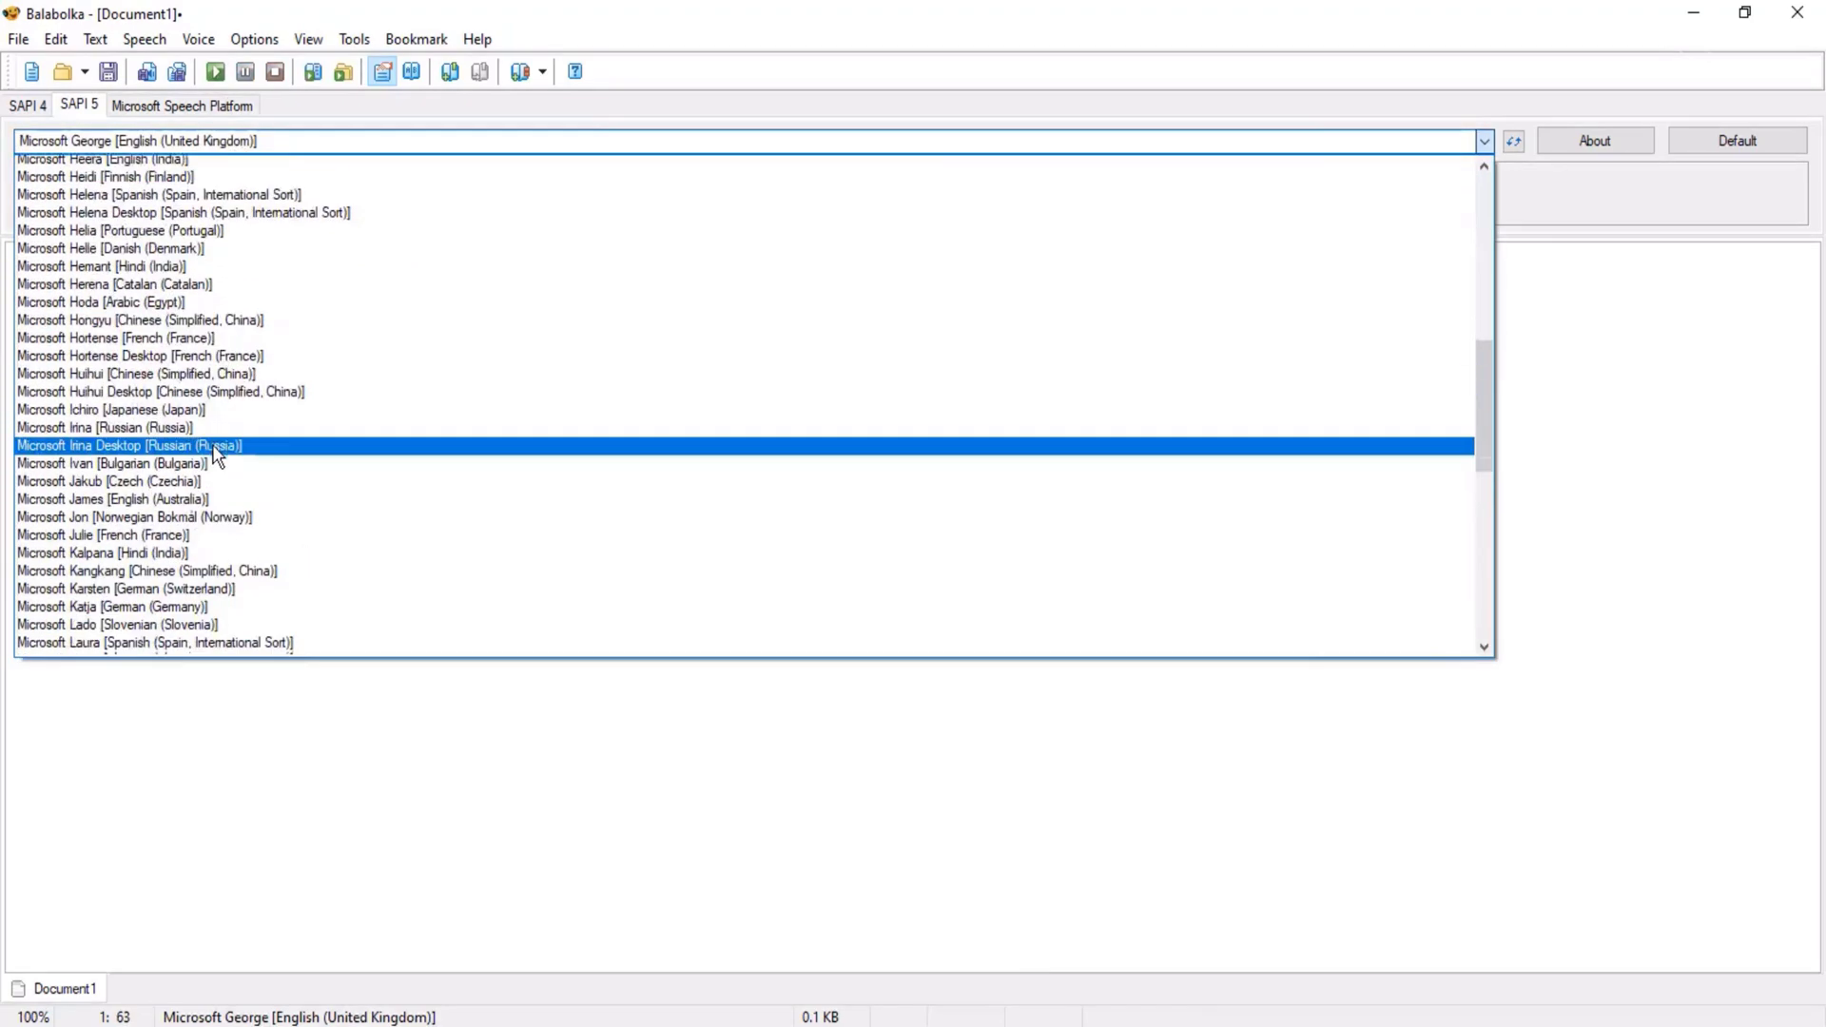
{"action": "scroll", "coordinate": [218, 454], "scroll_direction": "down", "scroll_amount": 8}
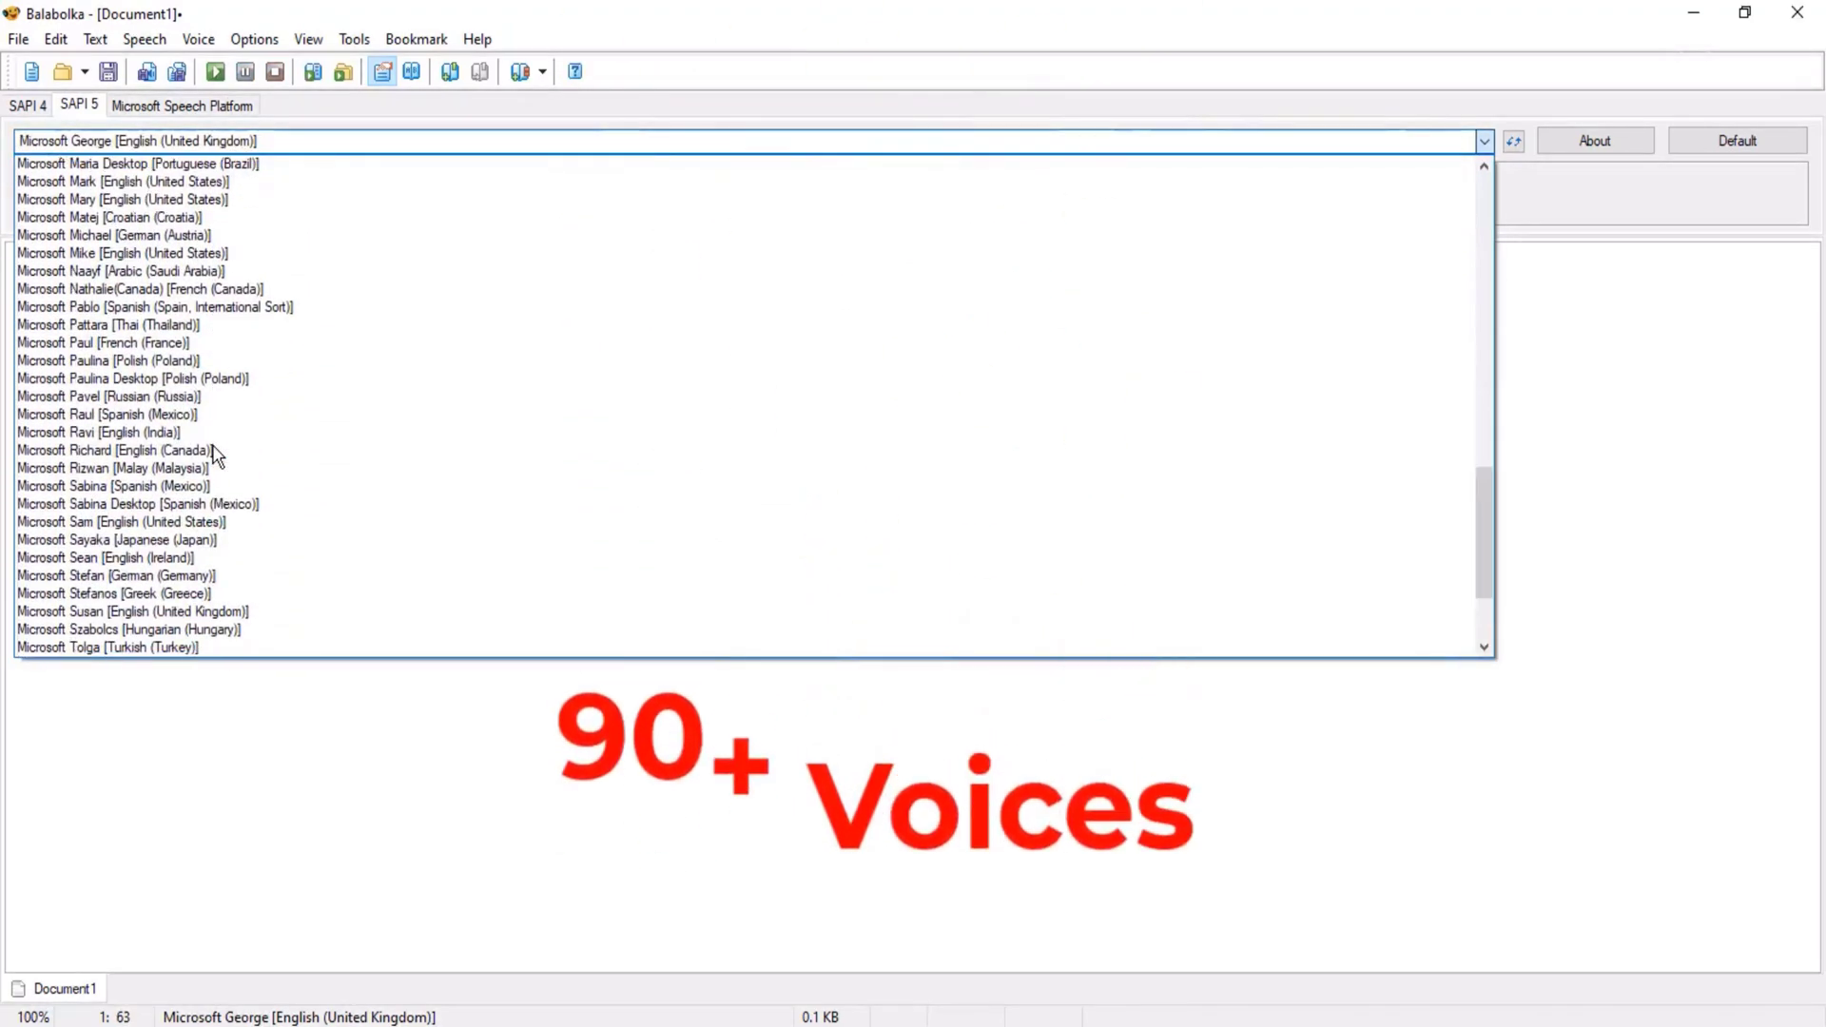
{"action": "scroll", "coordinate": [216, 457], "scroll_direction": "up", "scroll_amount": 4}
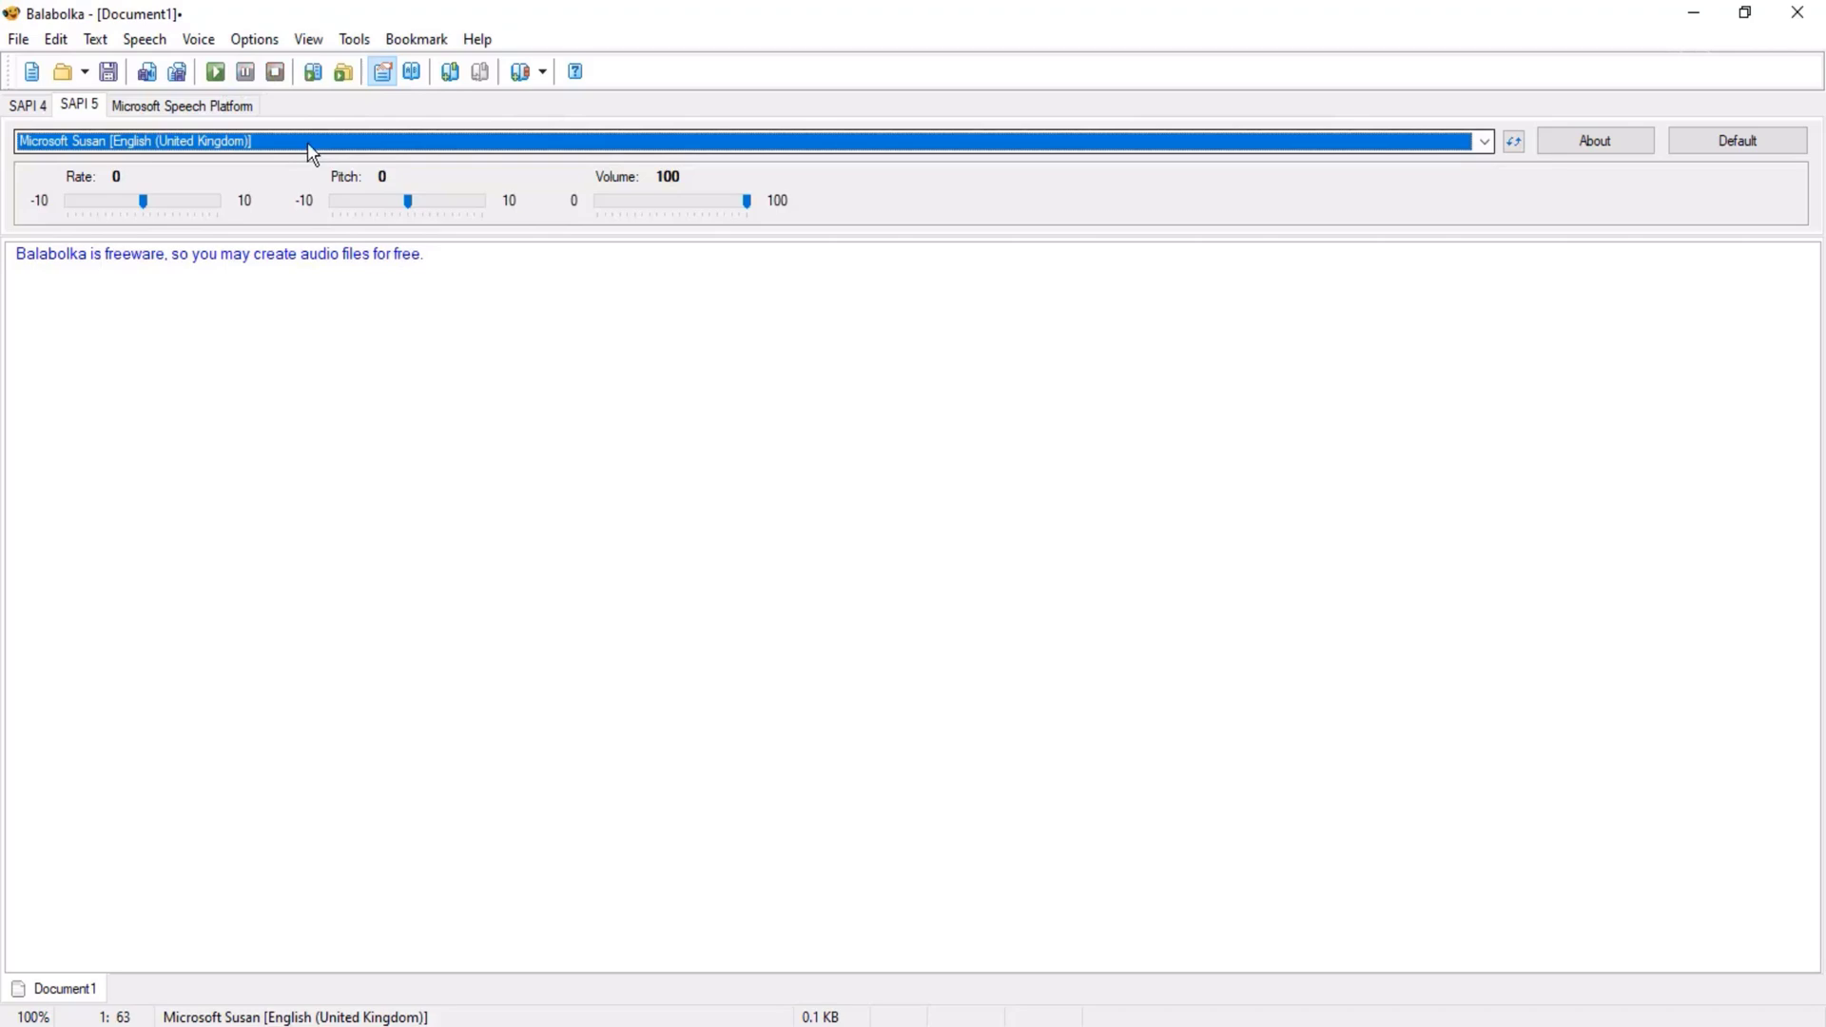
Examine the program's version and translation credits in the About information, and close it
{"action": "left_click", "coordinate": [477, 40]}
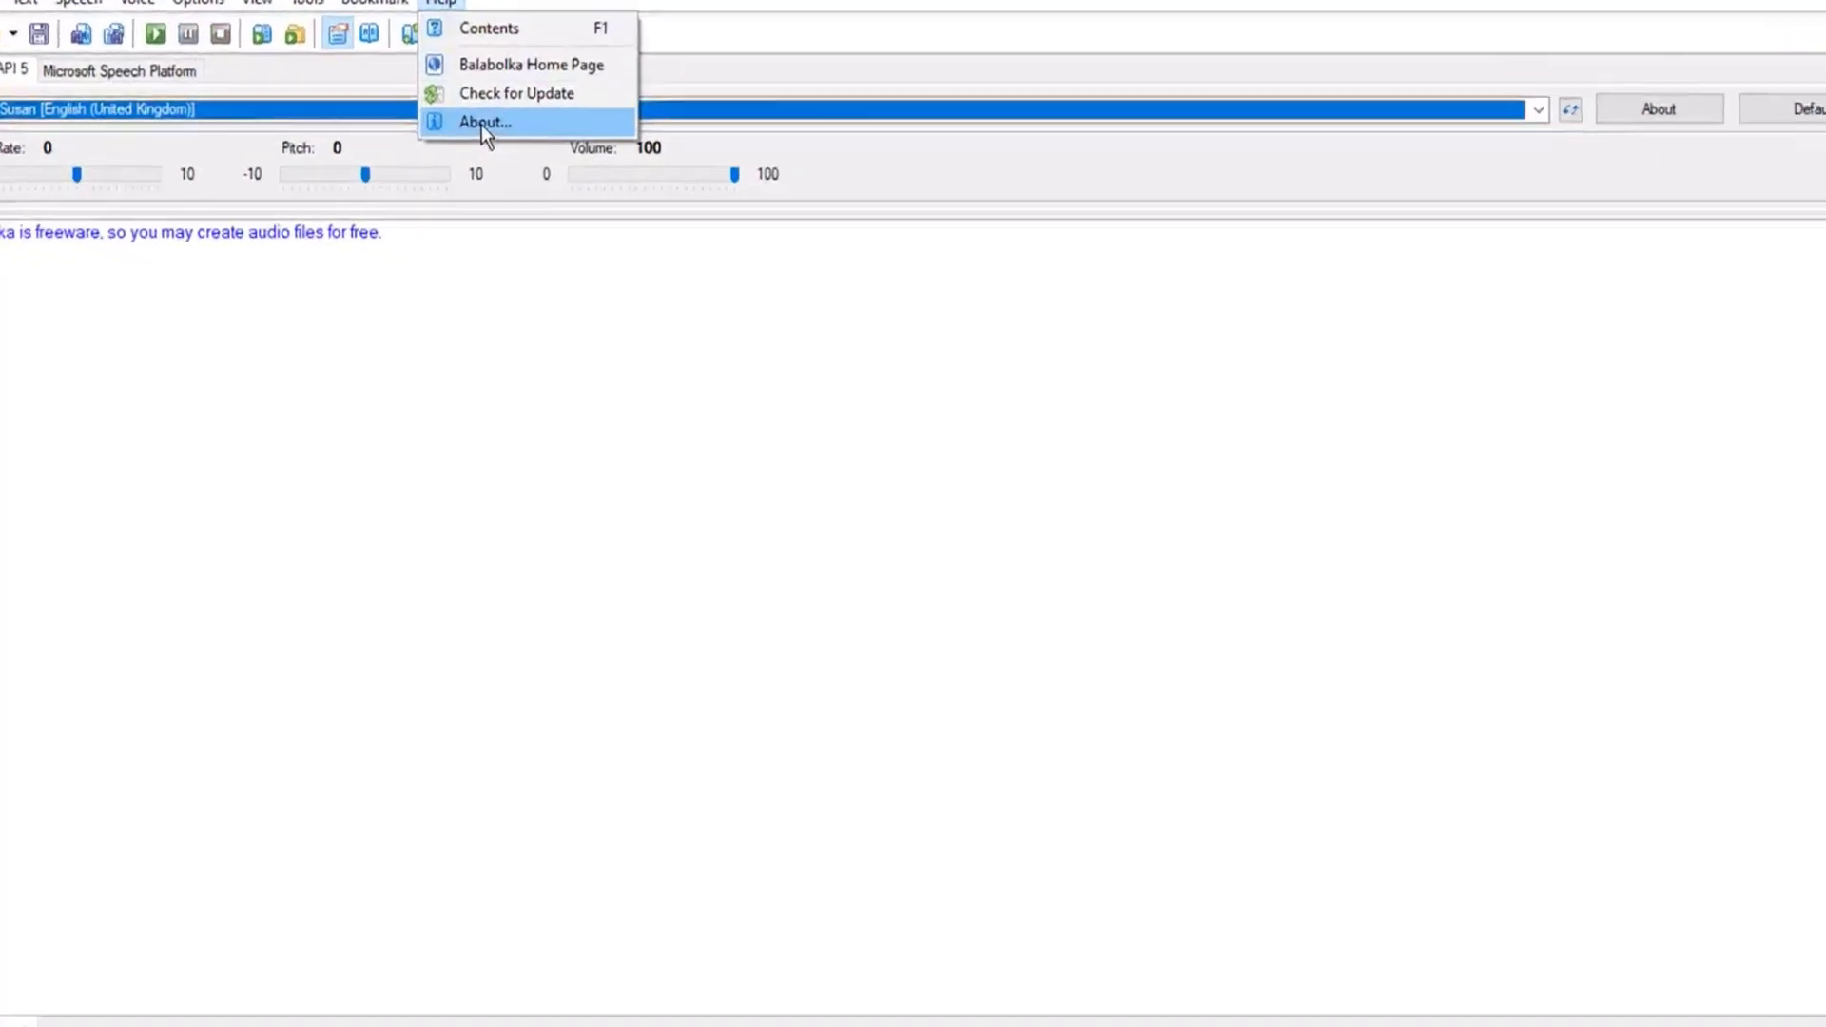
{"action": "left_click", "coordinate": [517, 153]}
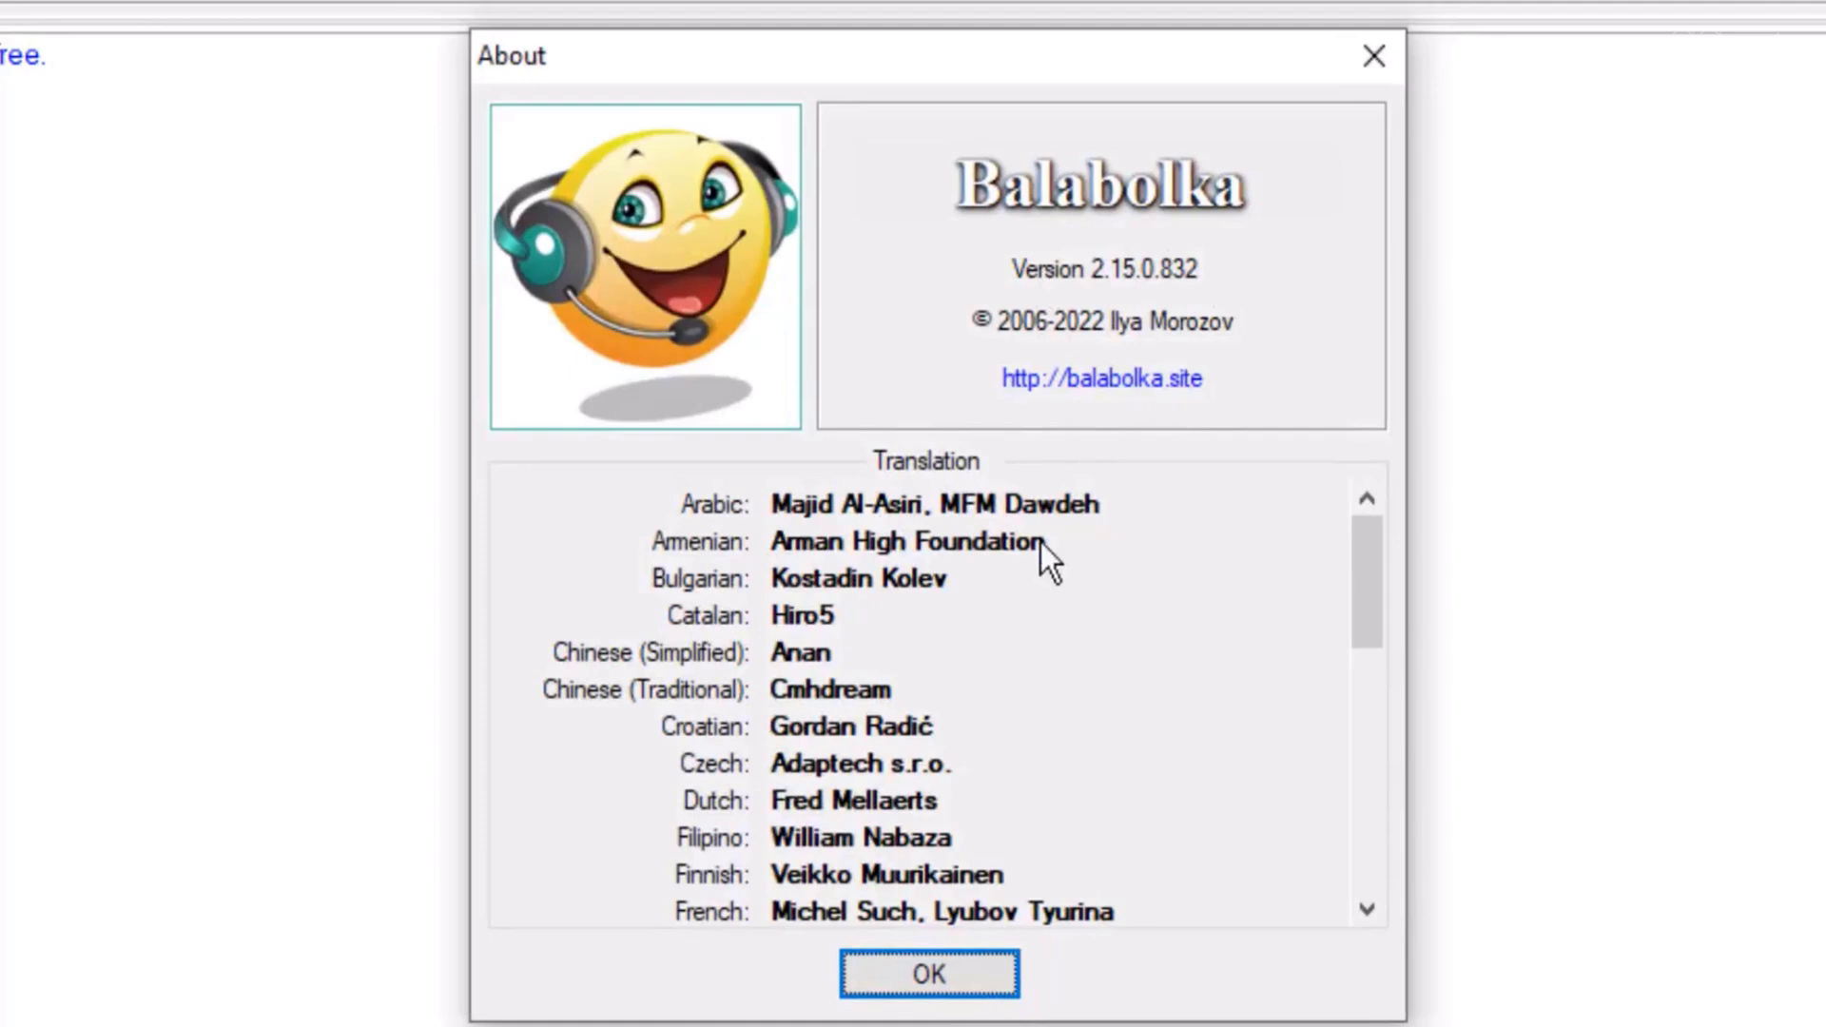
{"action": "scroll", "coordinate": [915, 599], "scroll_direction": "down", "scroll_amount": 8}
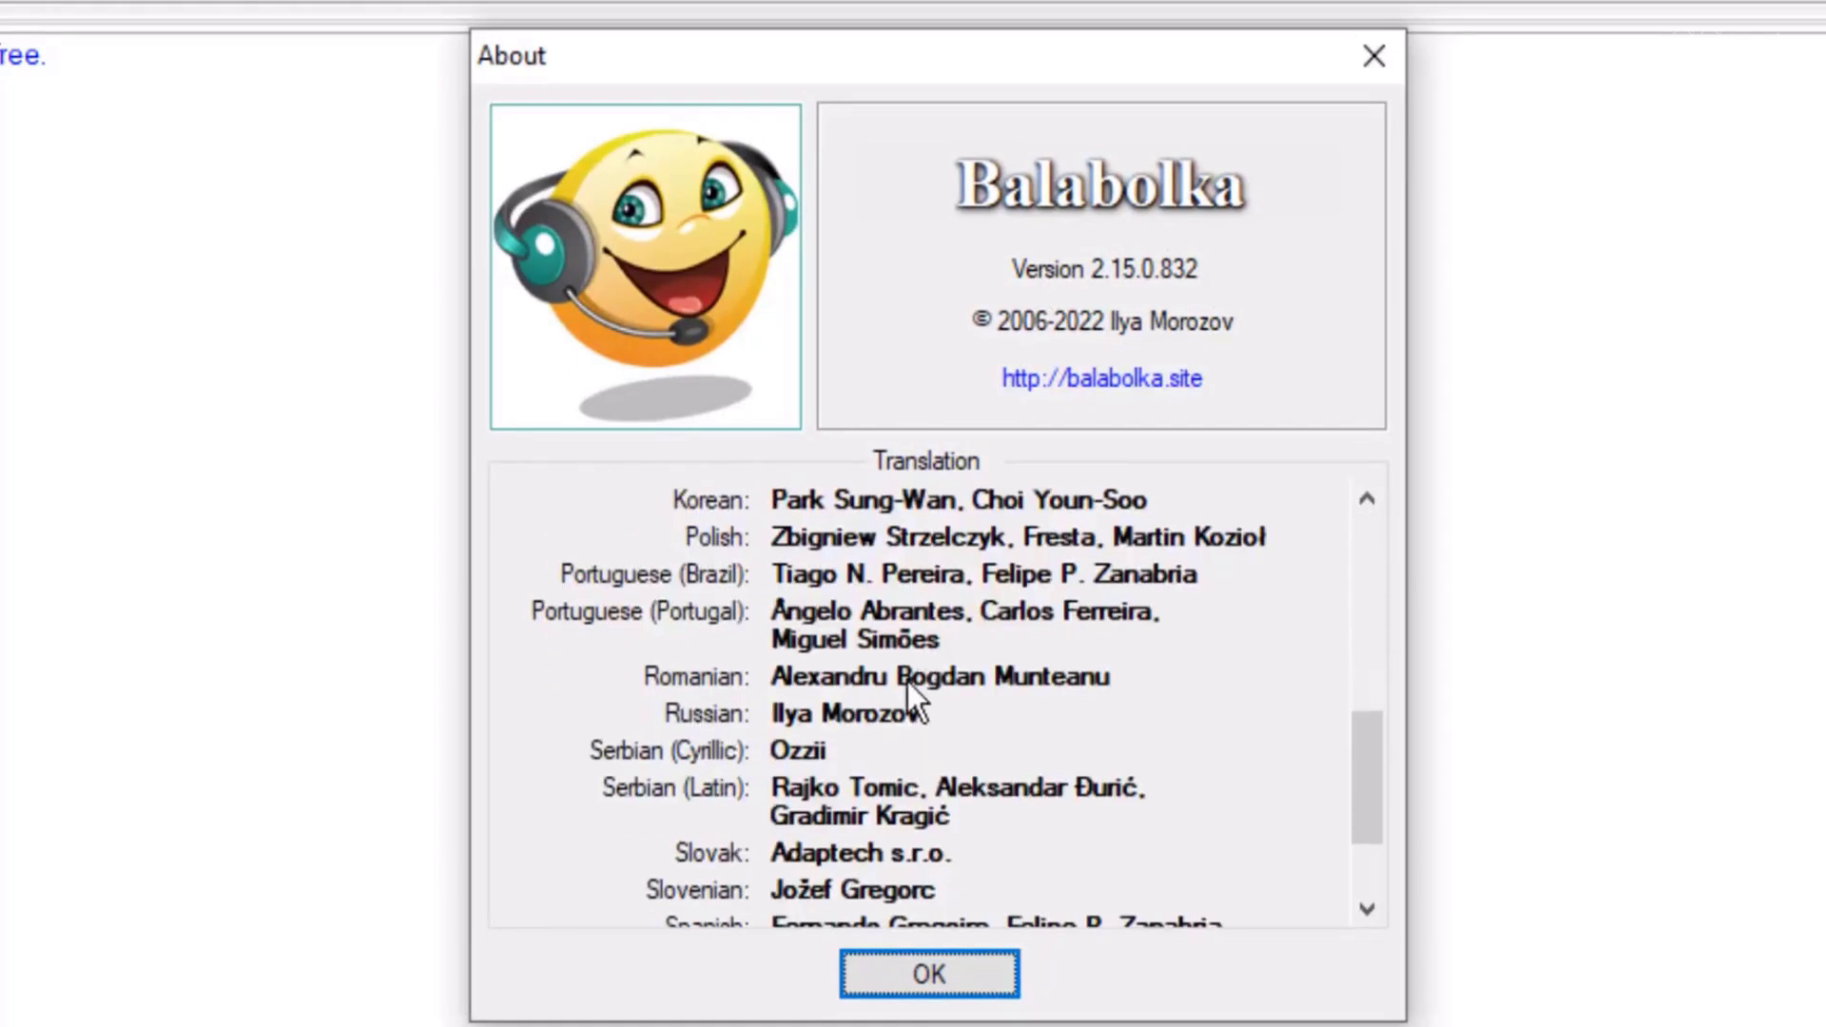
{"action": "scroll", "coordinate": [906, 707], "scroll_direction": "up", "scroll_amount": 5}
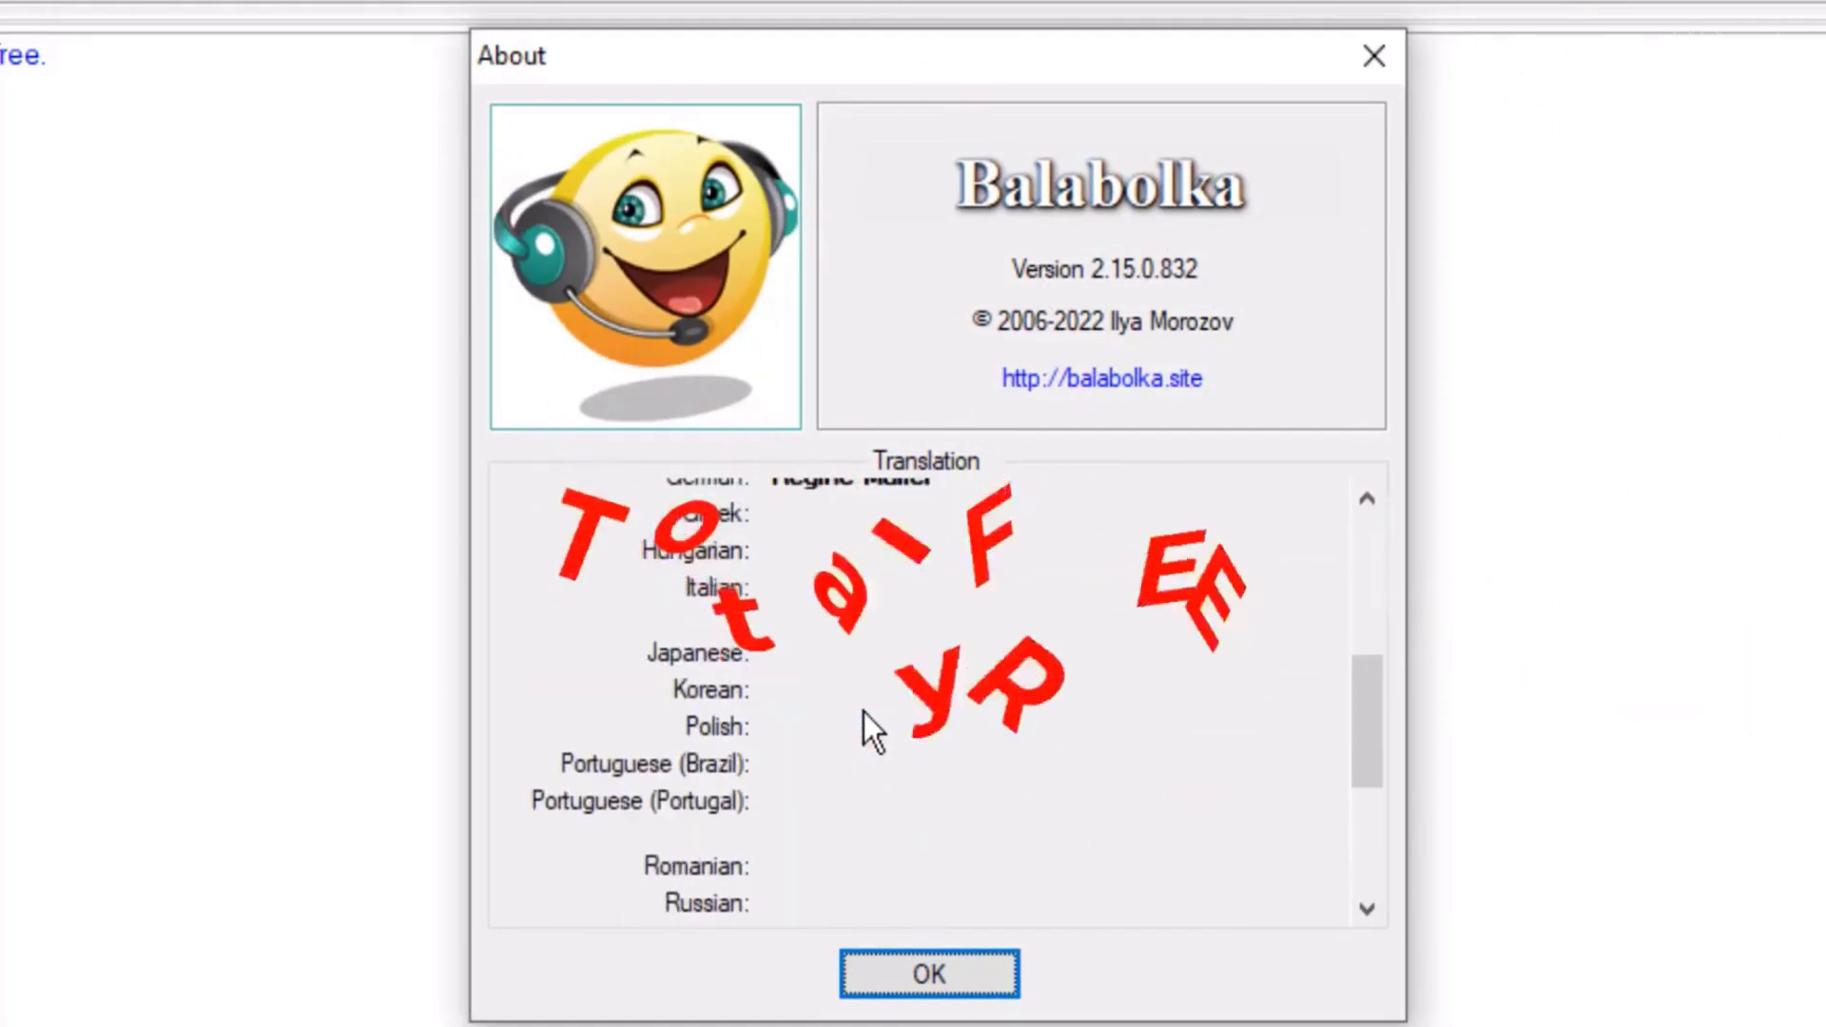
{"action": "scroll", "coordinate": [864, 705], "scroll_direction": "up", "scroll_amount": 3}
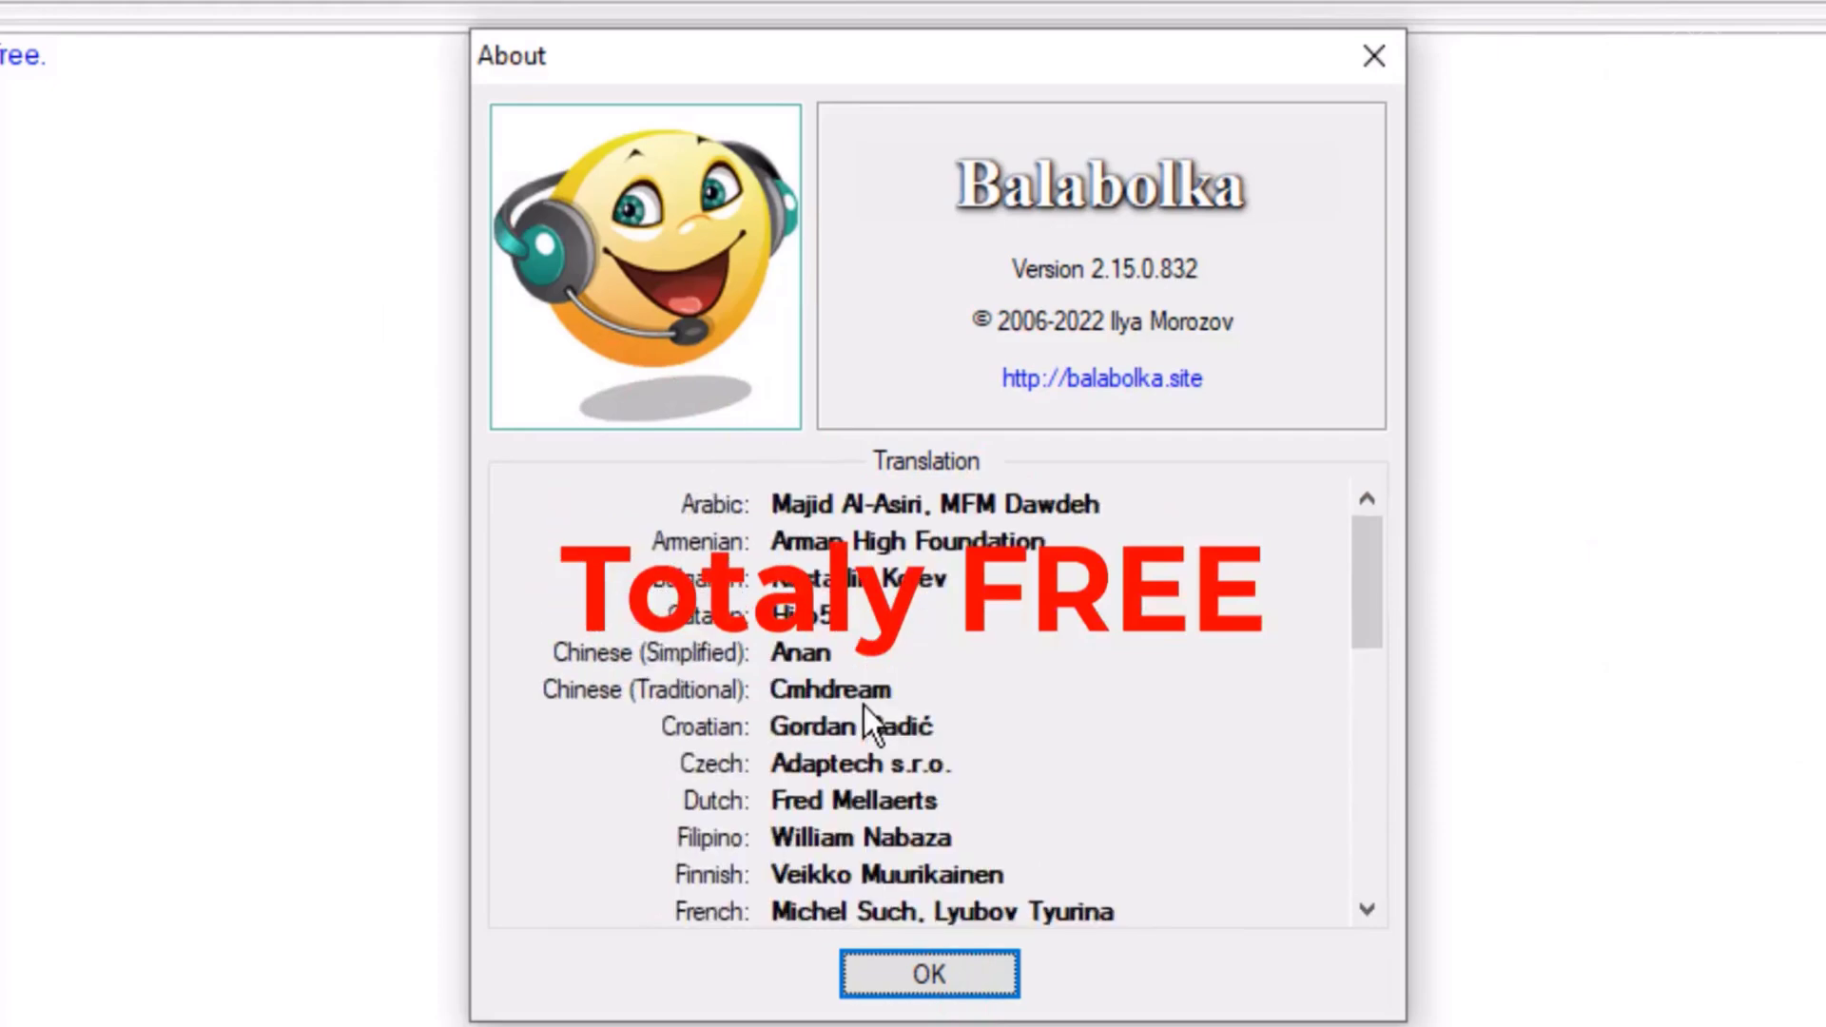
{"action": "scroll", "coordinate": [863, 705], "scroll_direction": "down", "scroll_amount": 1}
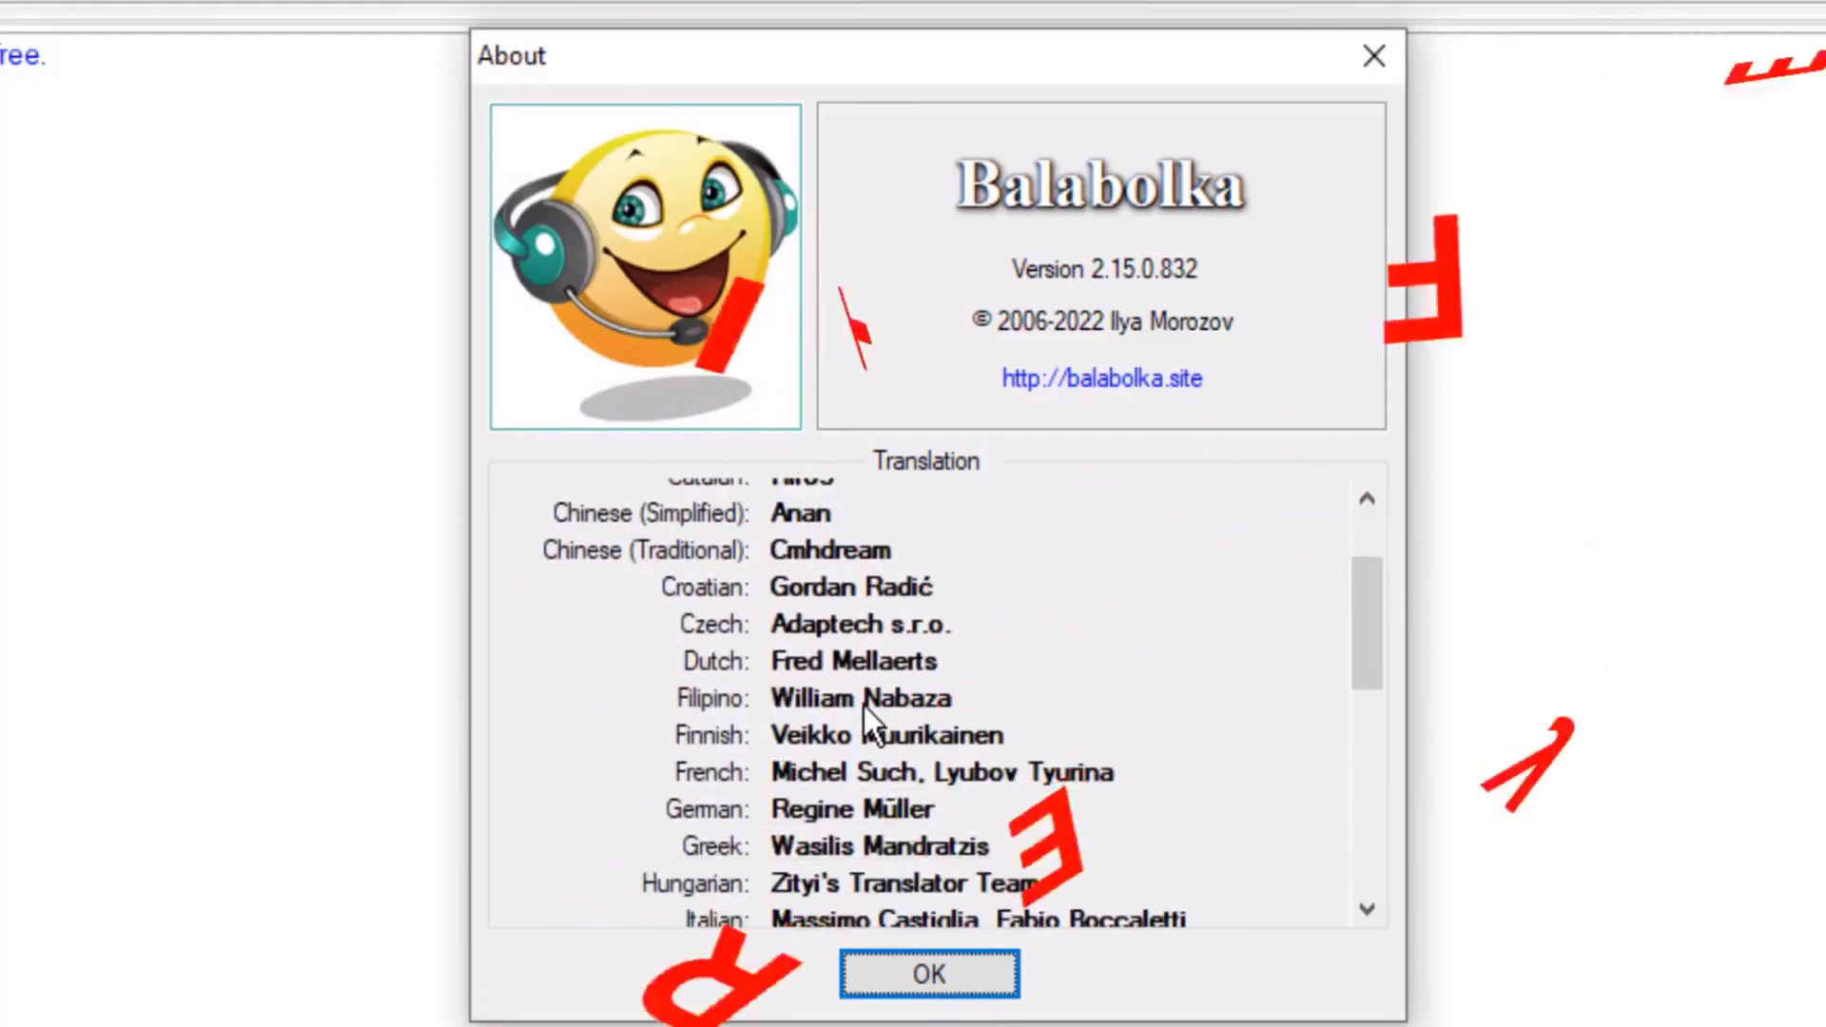
{"action": "scroll", "coordinate": [863, 706], "scroll_direction": "down", "scroll_amount": 8}
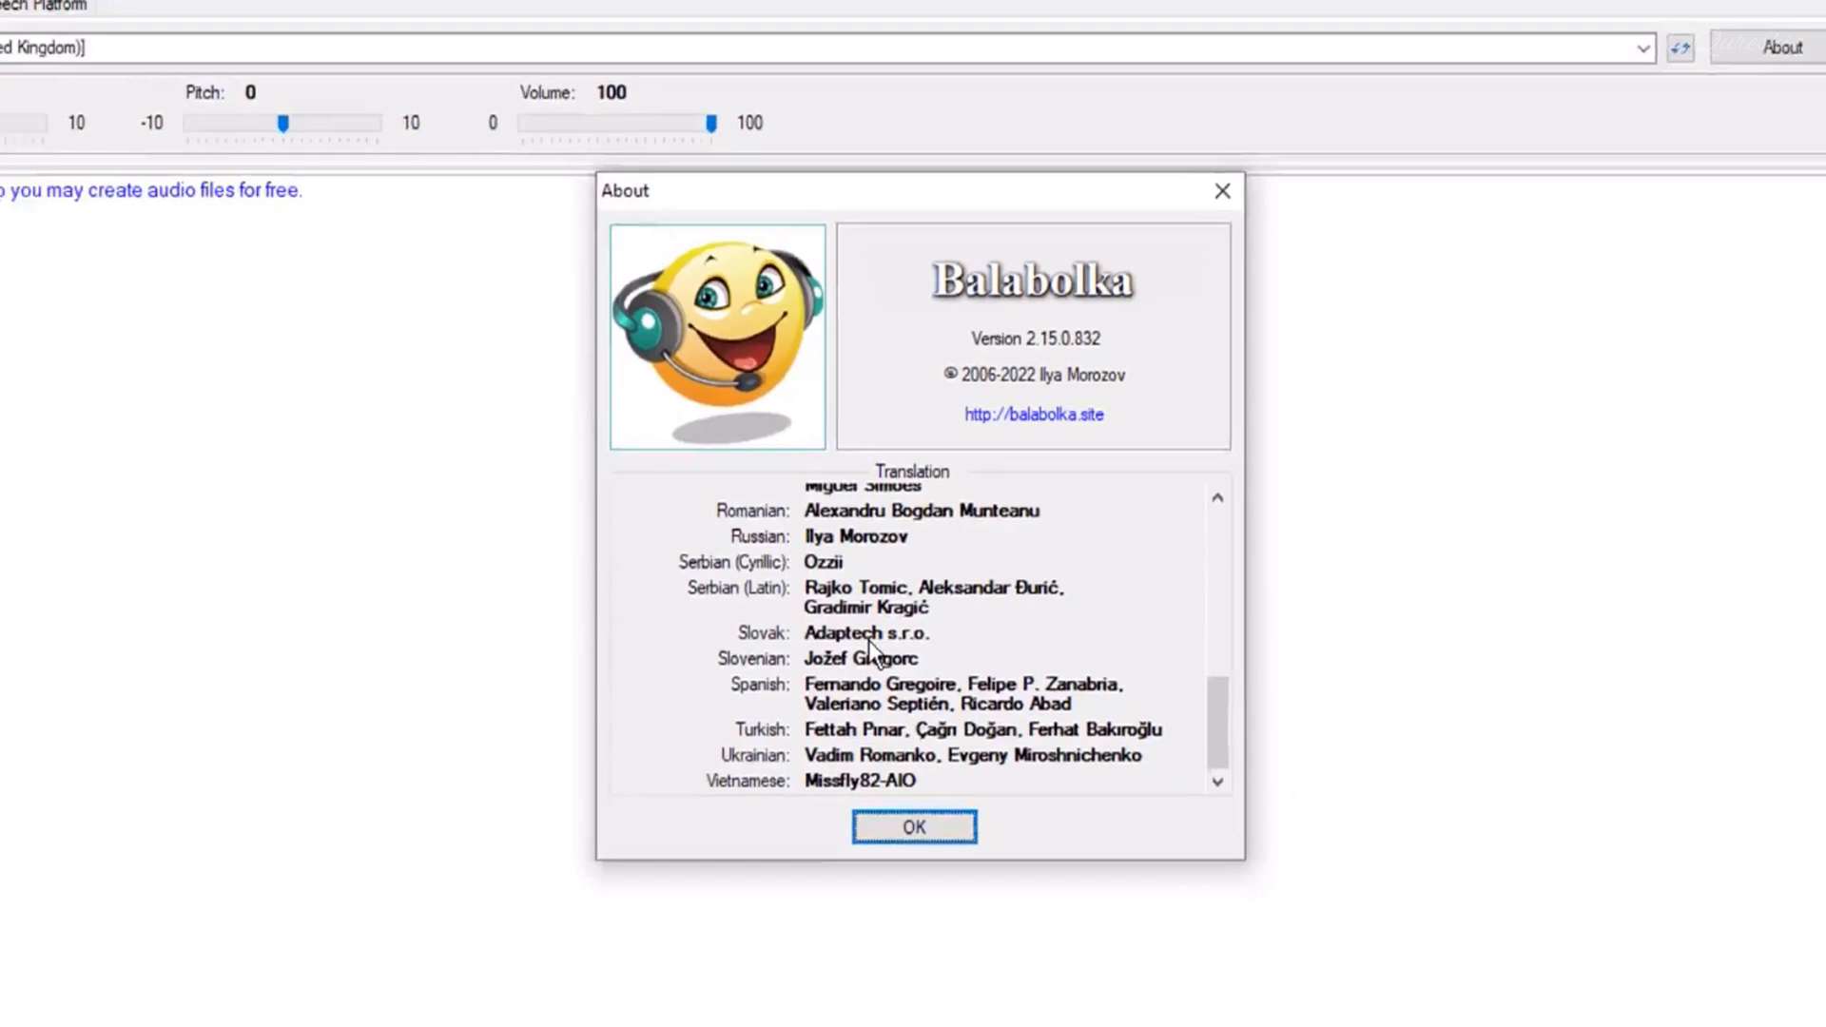
{"action": "scroll", "coordinate": [869, 639], "scroll_direction": "up", "scroll_amount": 10}
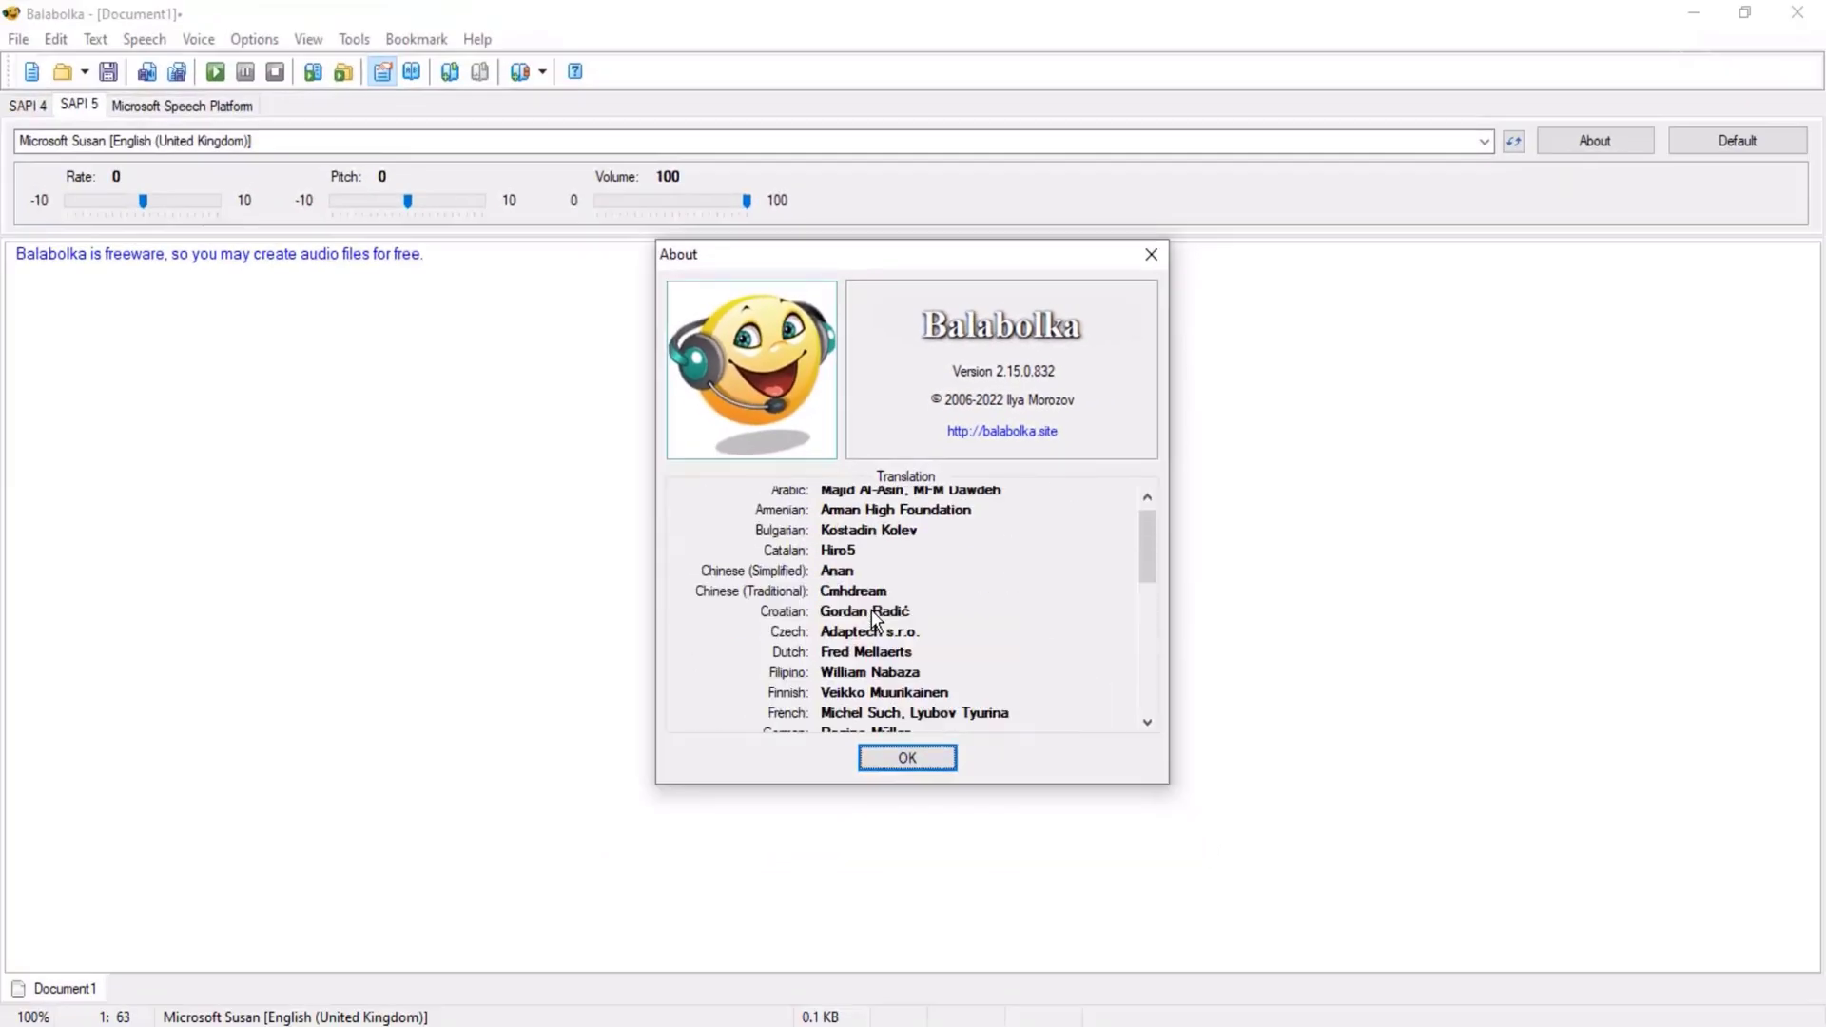
{"action": "scroll", "coordinate": [871, 612], "scroll_direction": "up", "scroll_amount": 1}
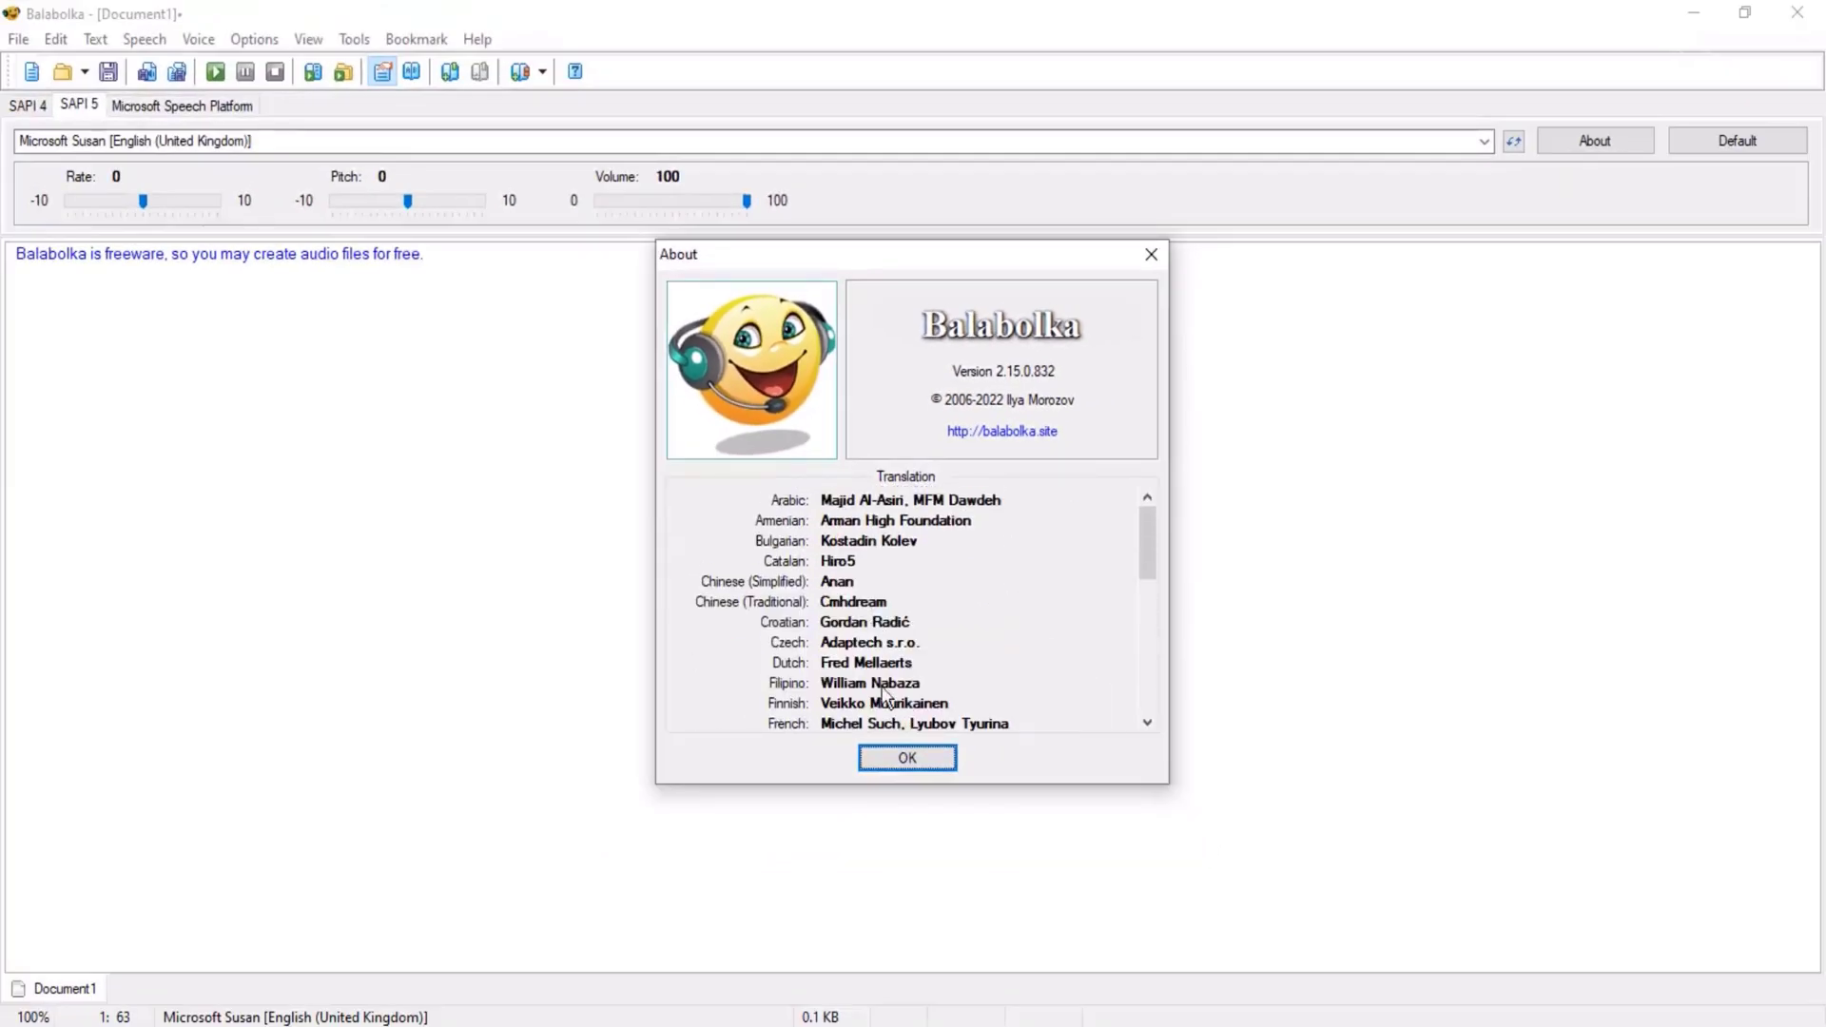
{"action": "left_click", "coordinate": [905, 759]}
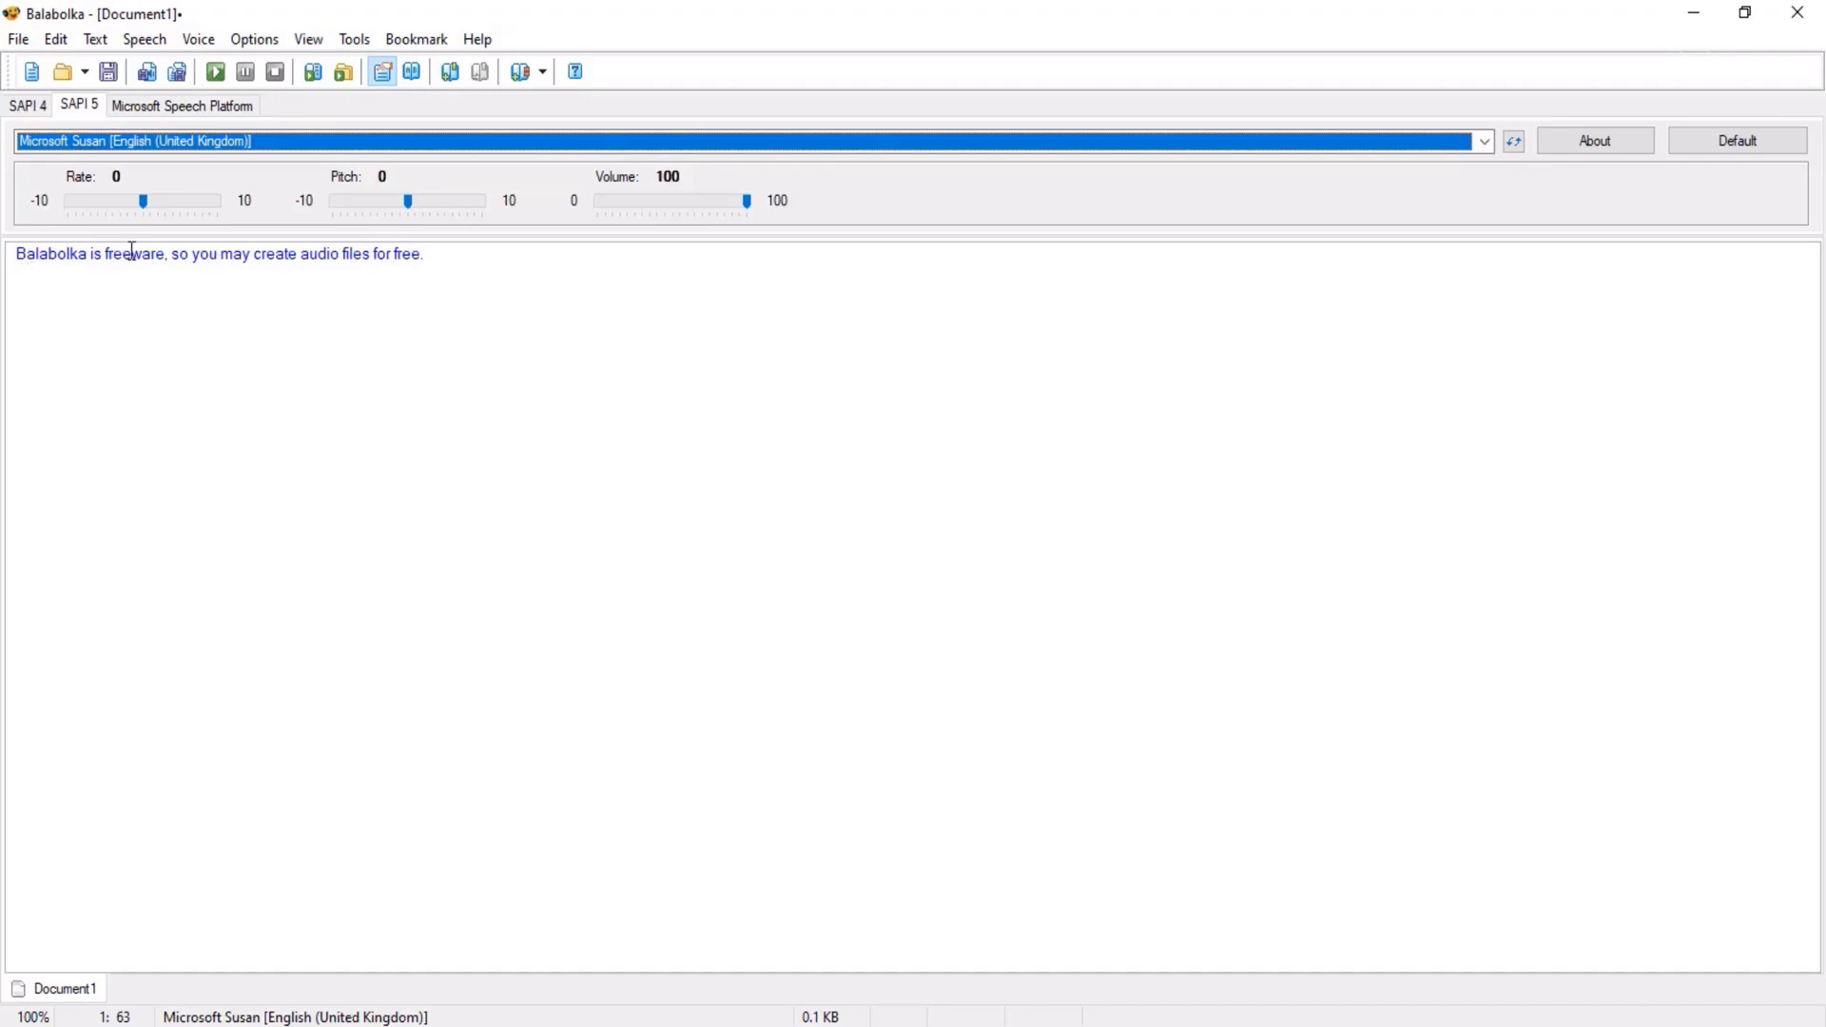
Save the spoken sentence as an audio file named Balabolka in MP3 format in the Shorts folder
{"action": "left_click", "coordinate": [21, 40]}
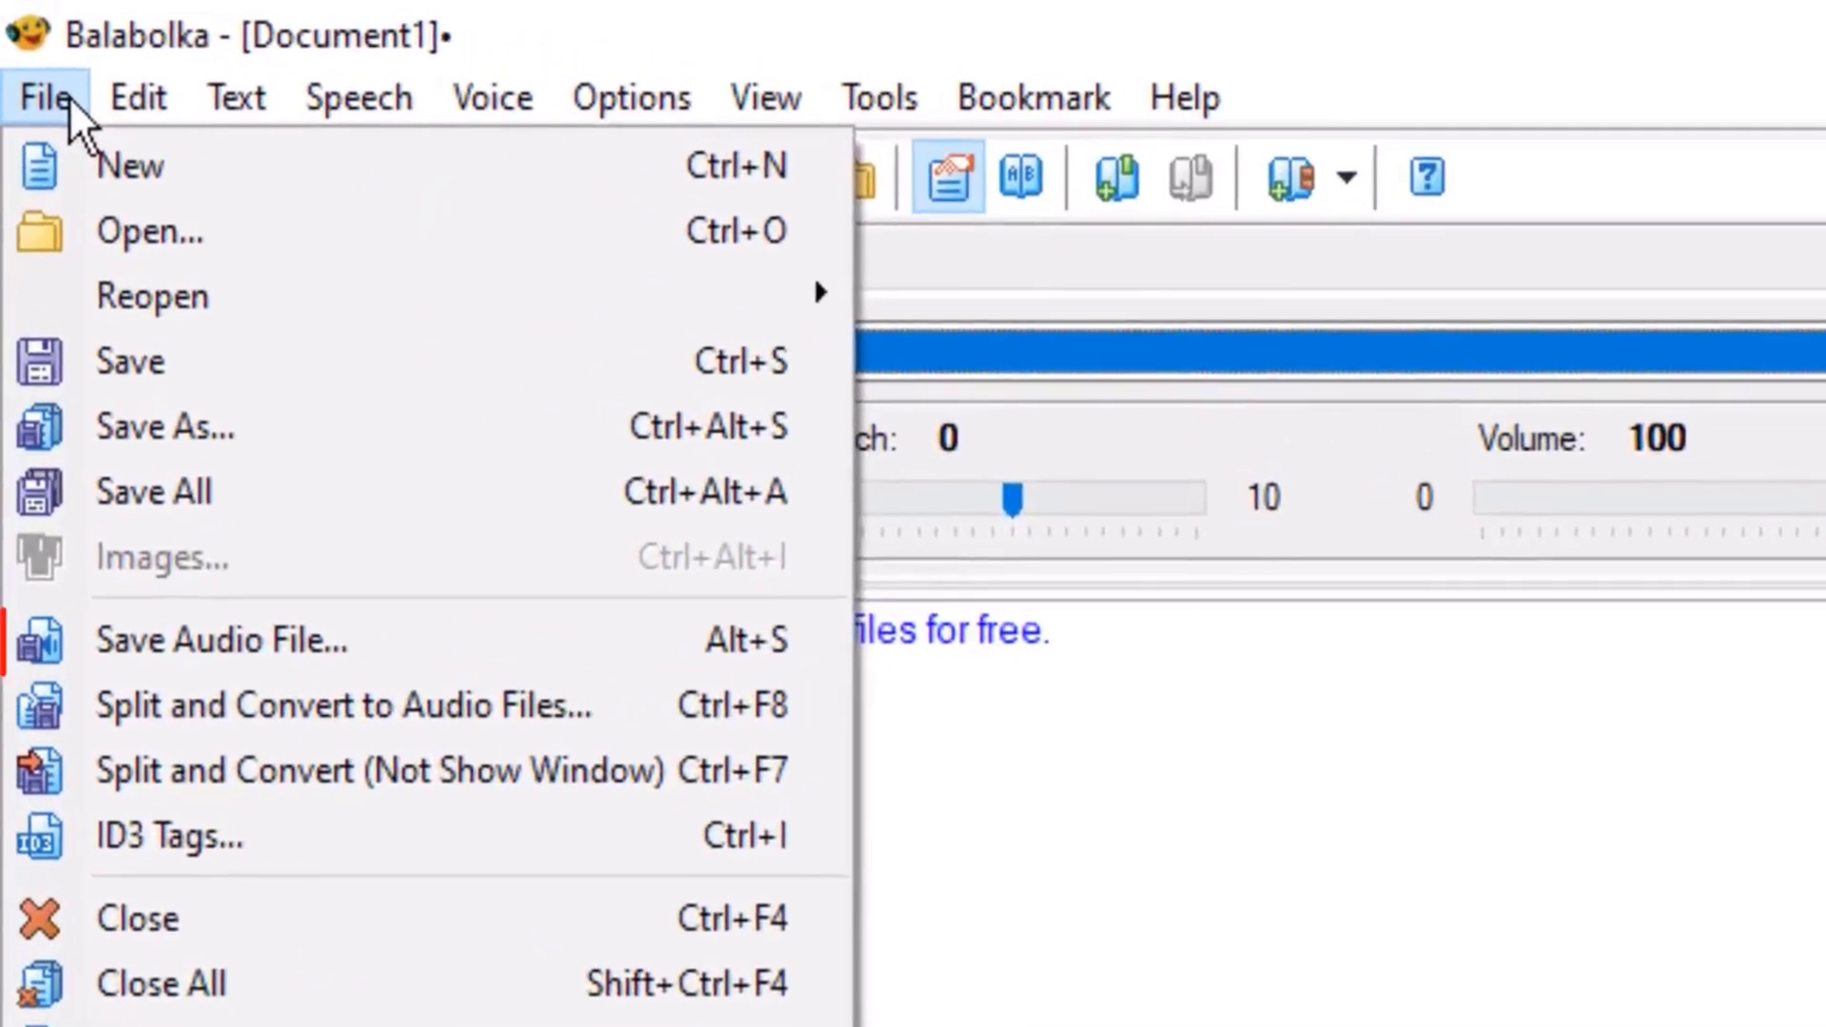
{"action": "left_click", "coordinate": [149, 638]}
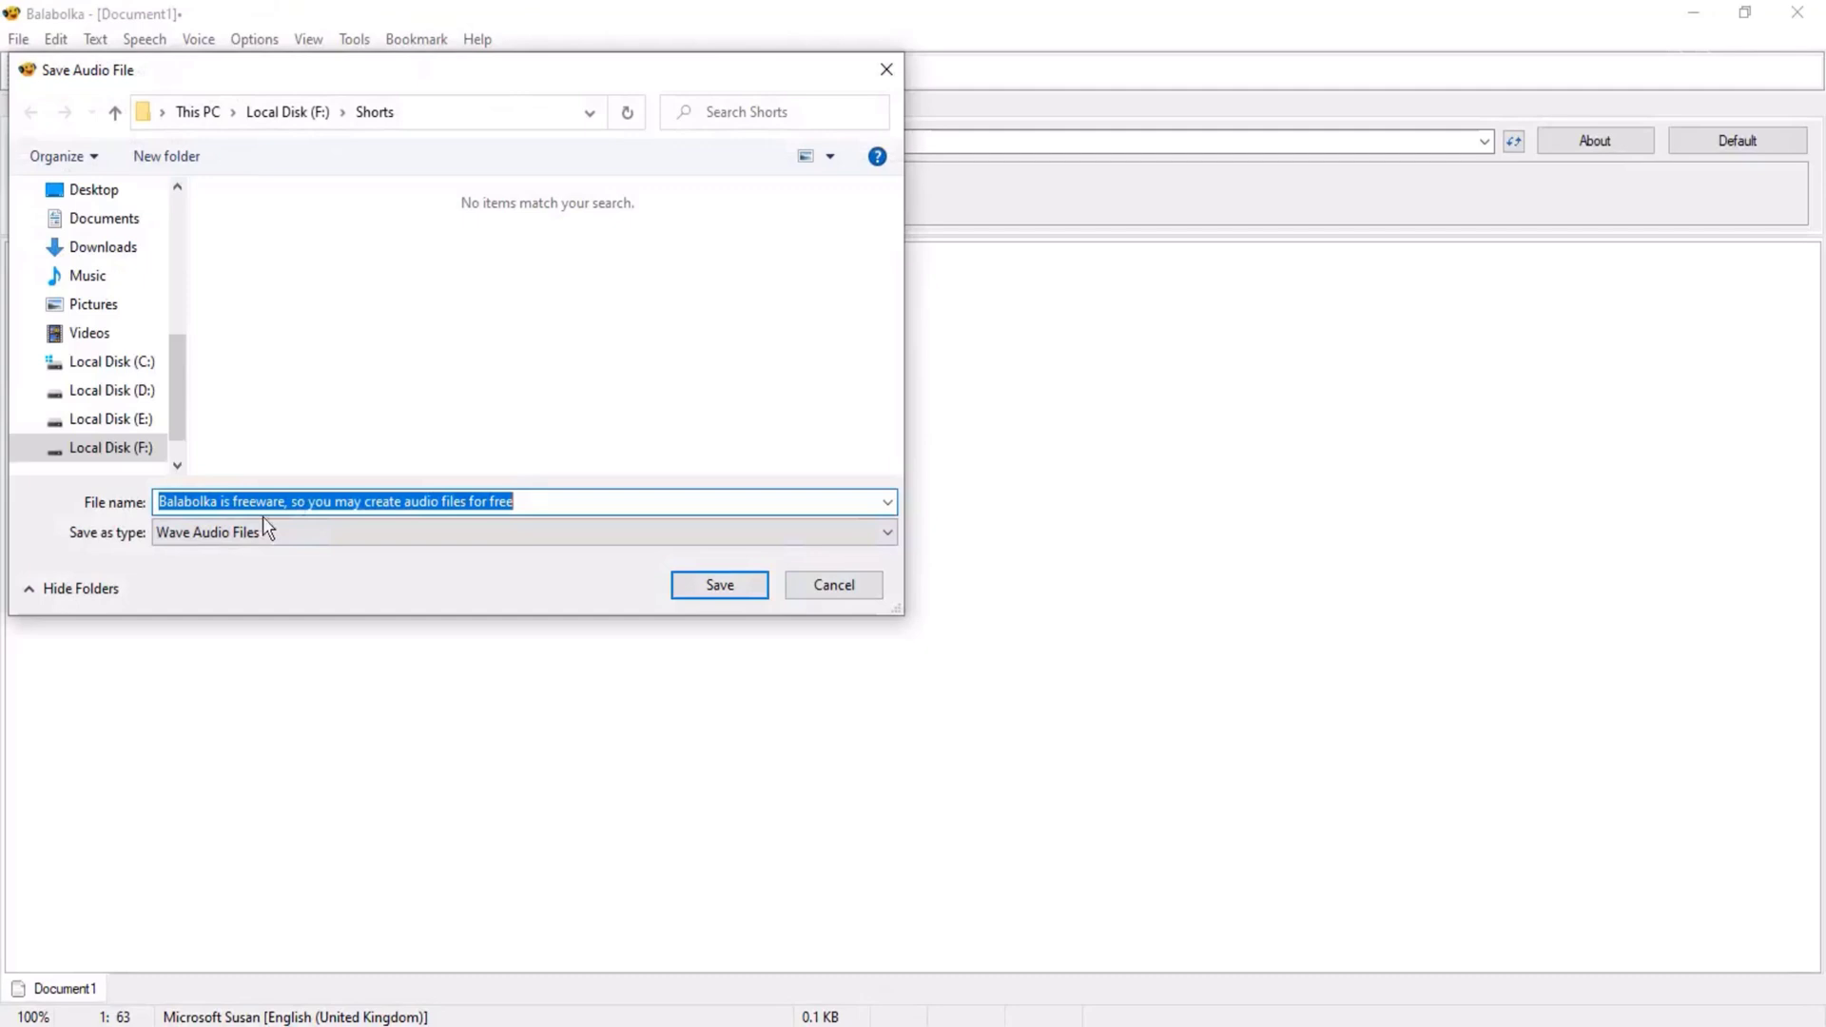
{"action": "left_click", "coordinate": [209, 534]}
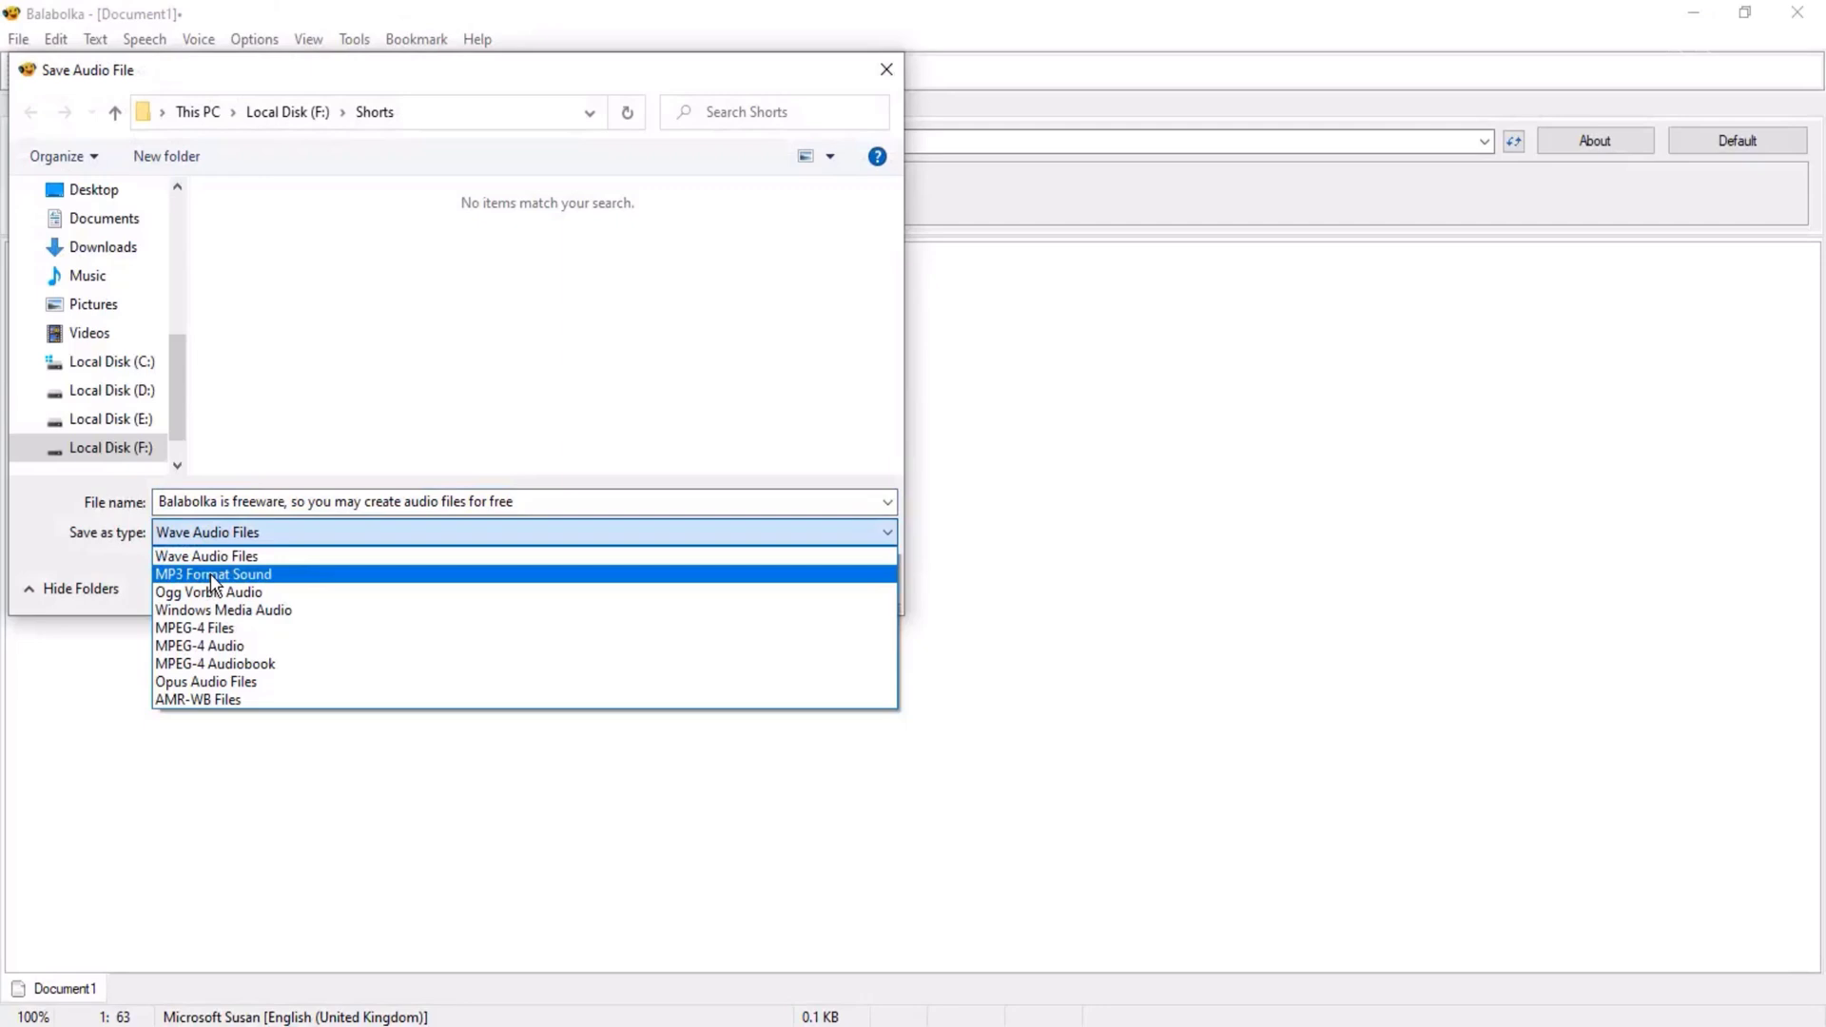
{"action": "left_click", "coordinate": [209, 573]}
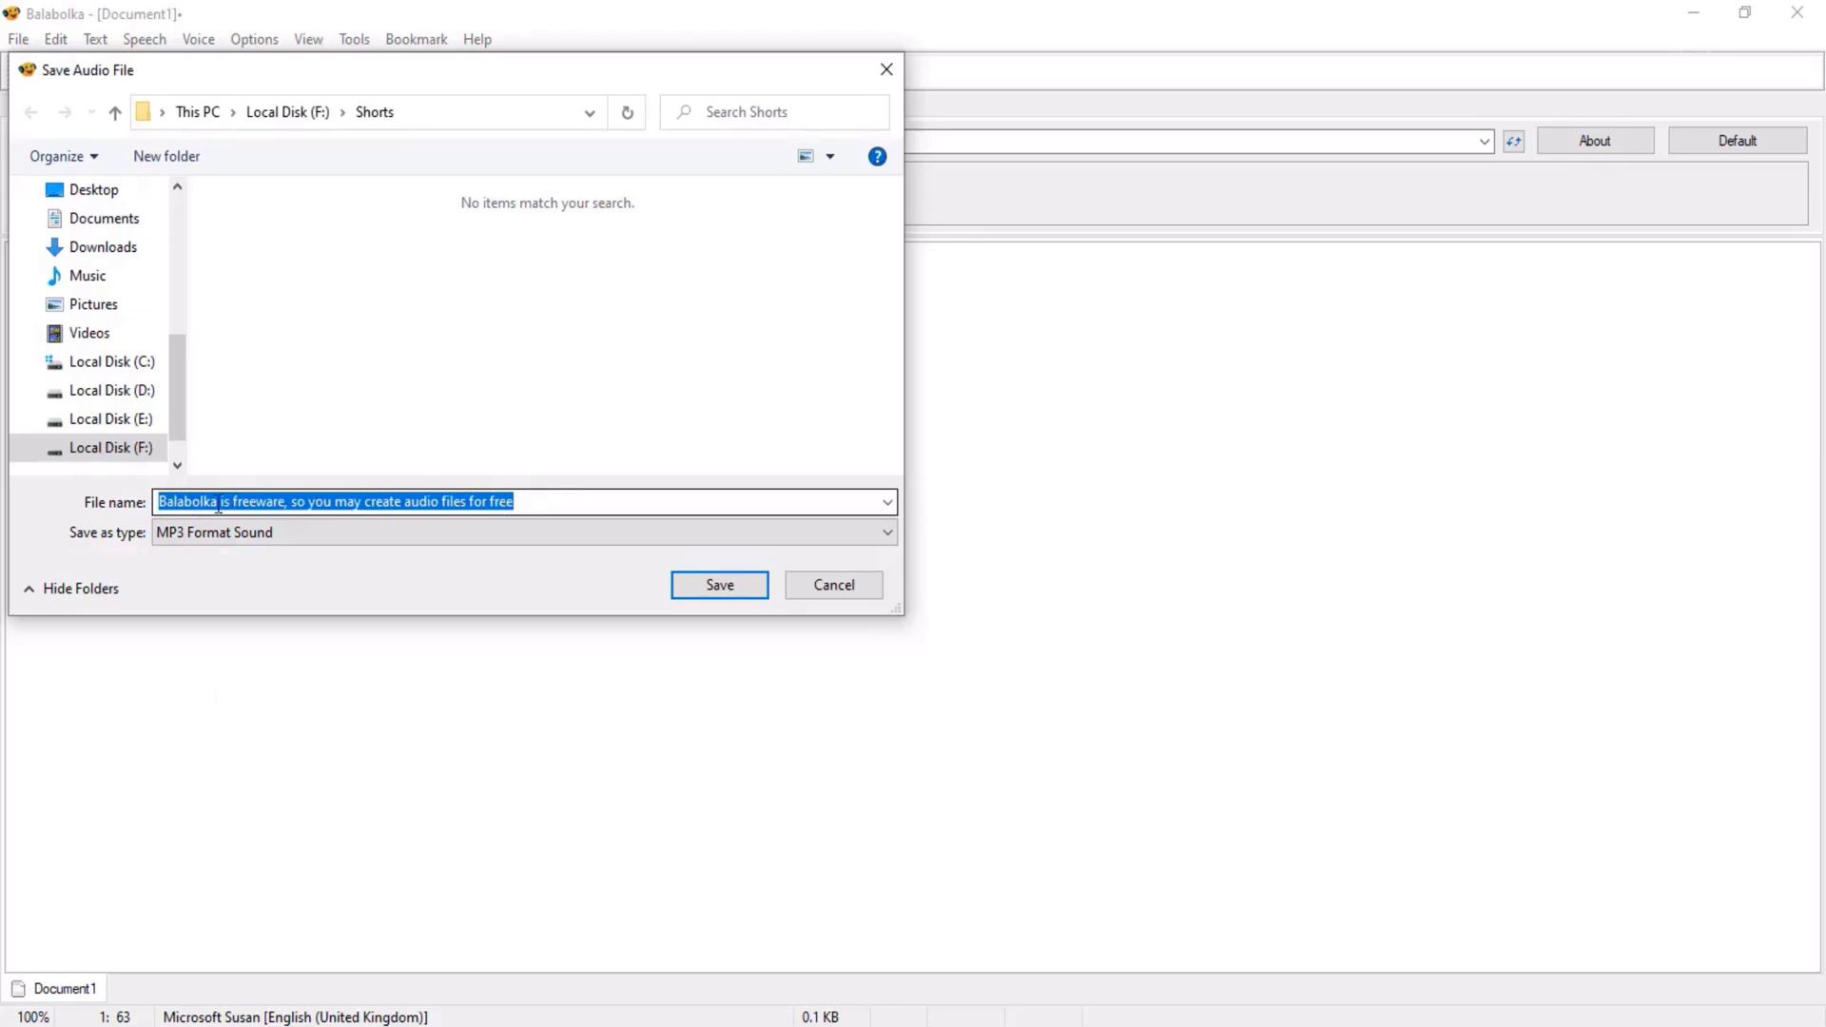
{"action": "left_click_drag", "start_coordinate": [222, 502], "coordinate": [568, 494]}
{"action": "key", "text": "BackSpace"}
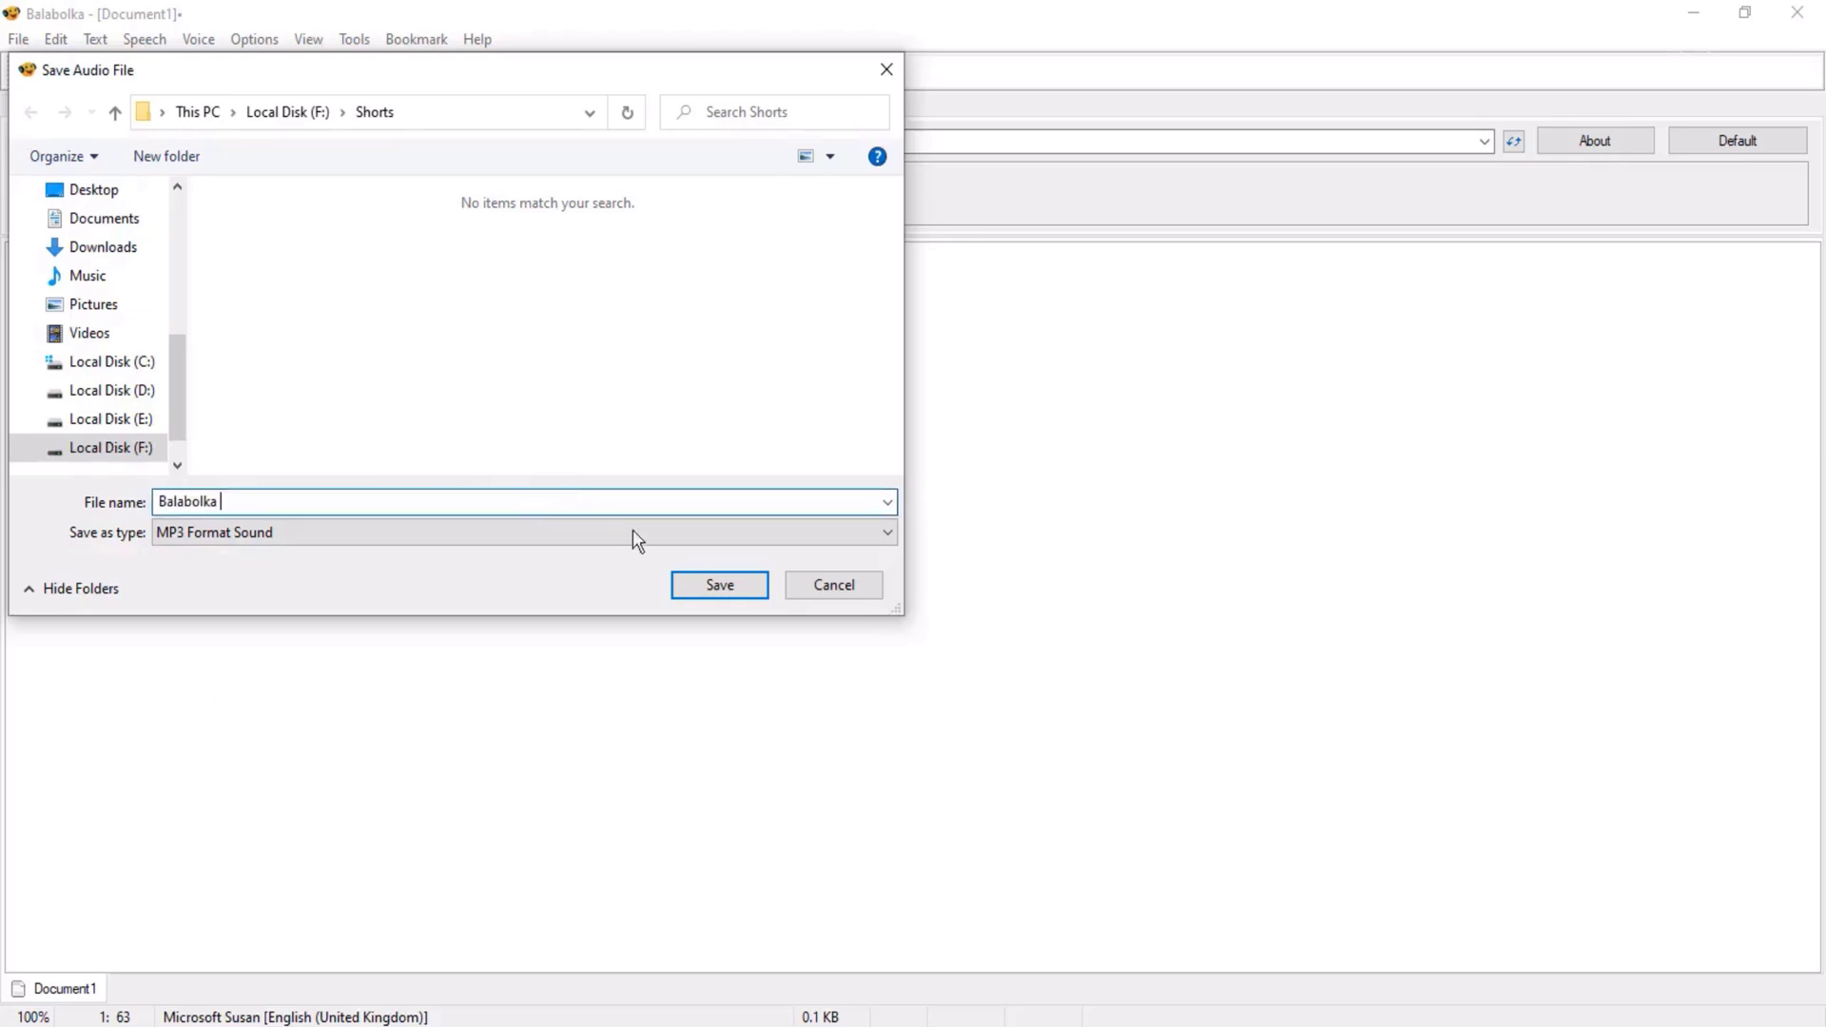
{"action": "left_click", "coordinate": [719, 584]}
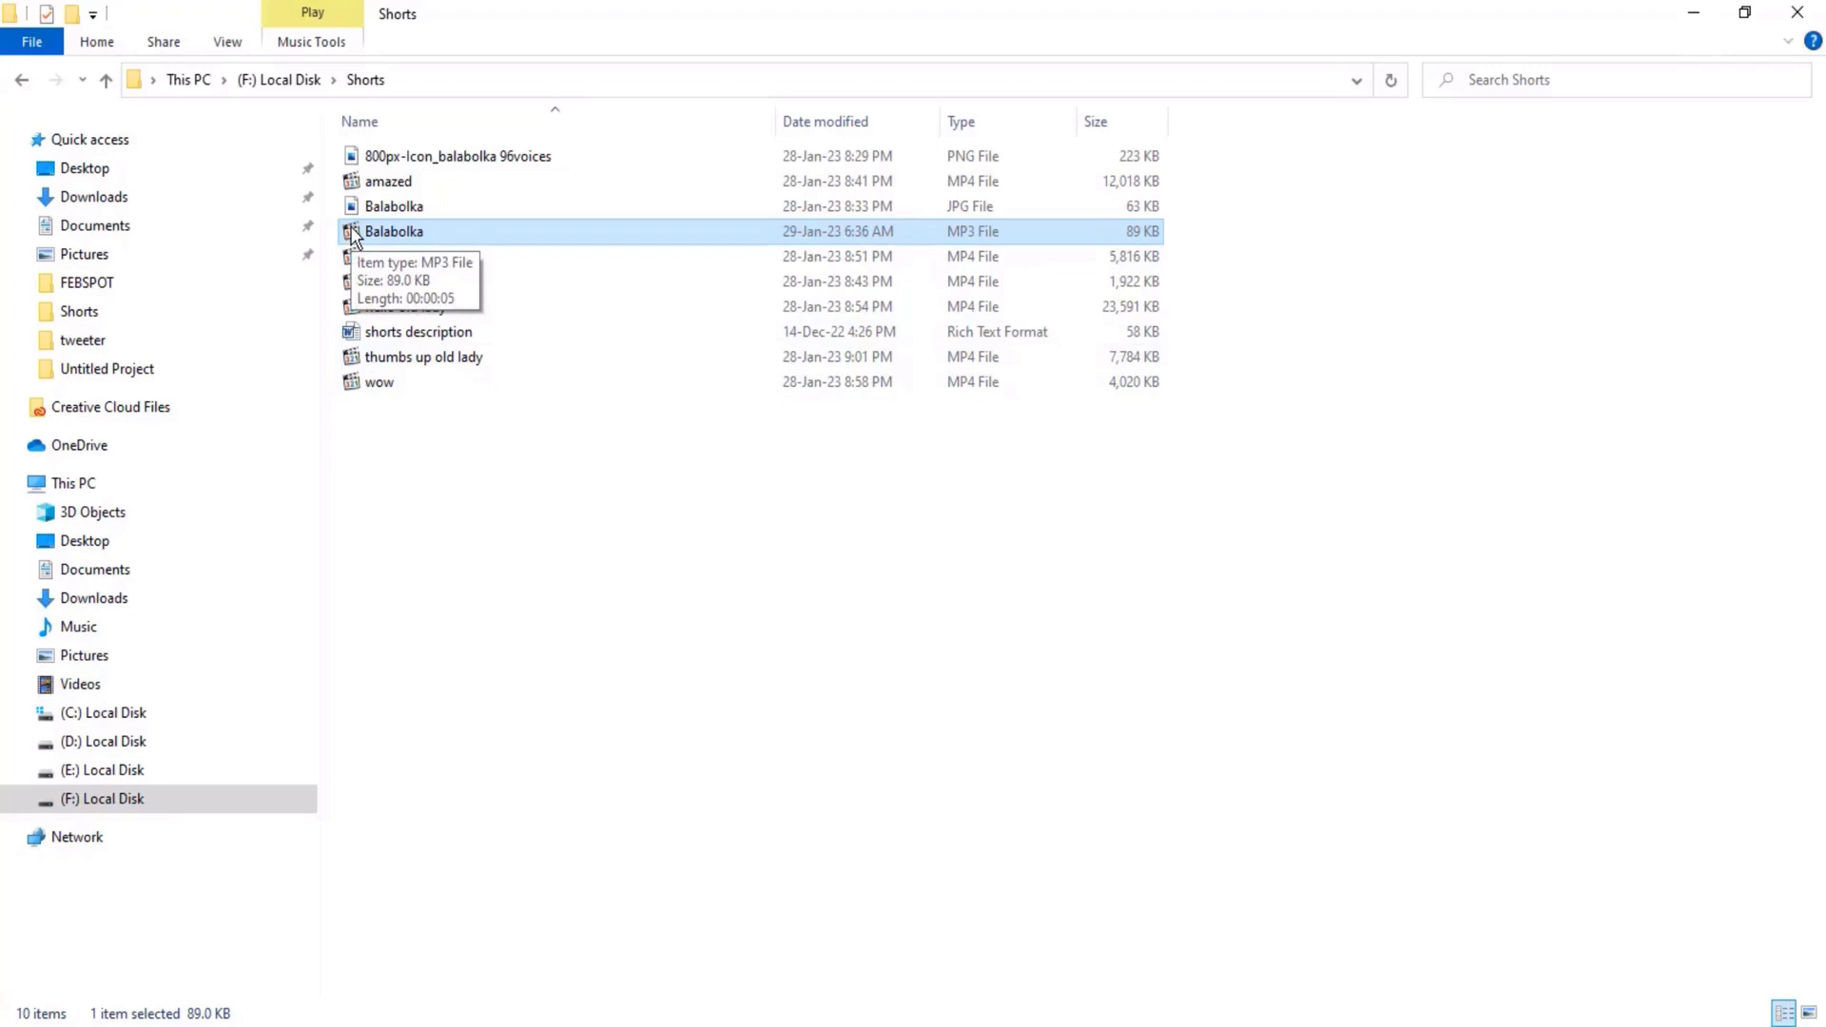
Play the Balabolka MP3 from the Shorts folder, close the player and return to Balabolka
{"action": "double_click", "coordinate": [354, 236]}
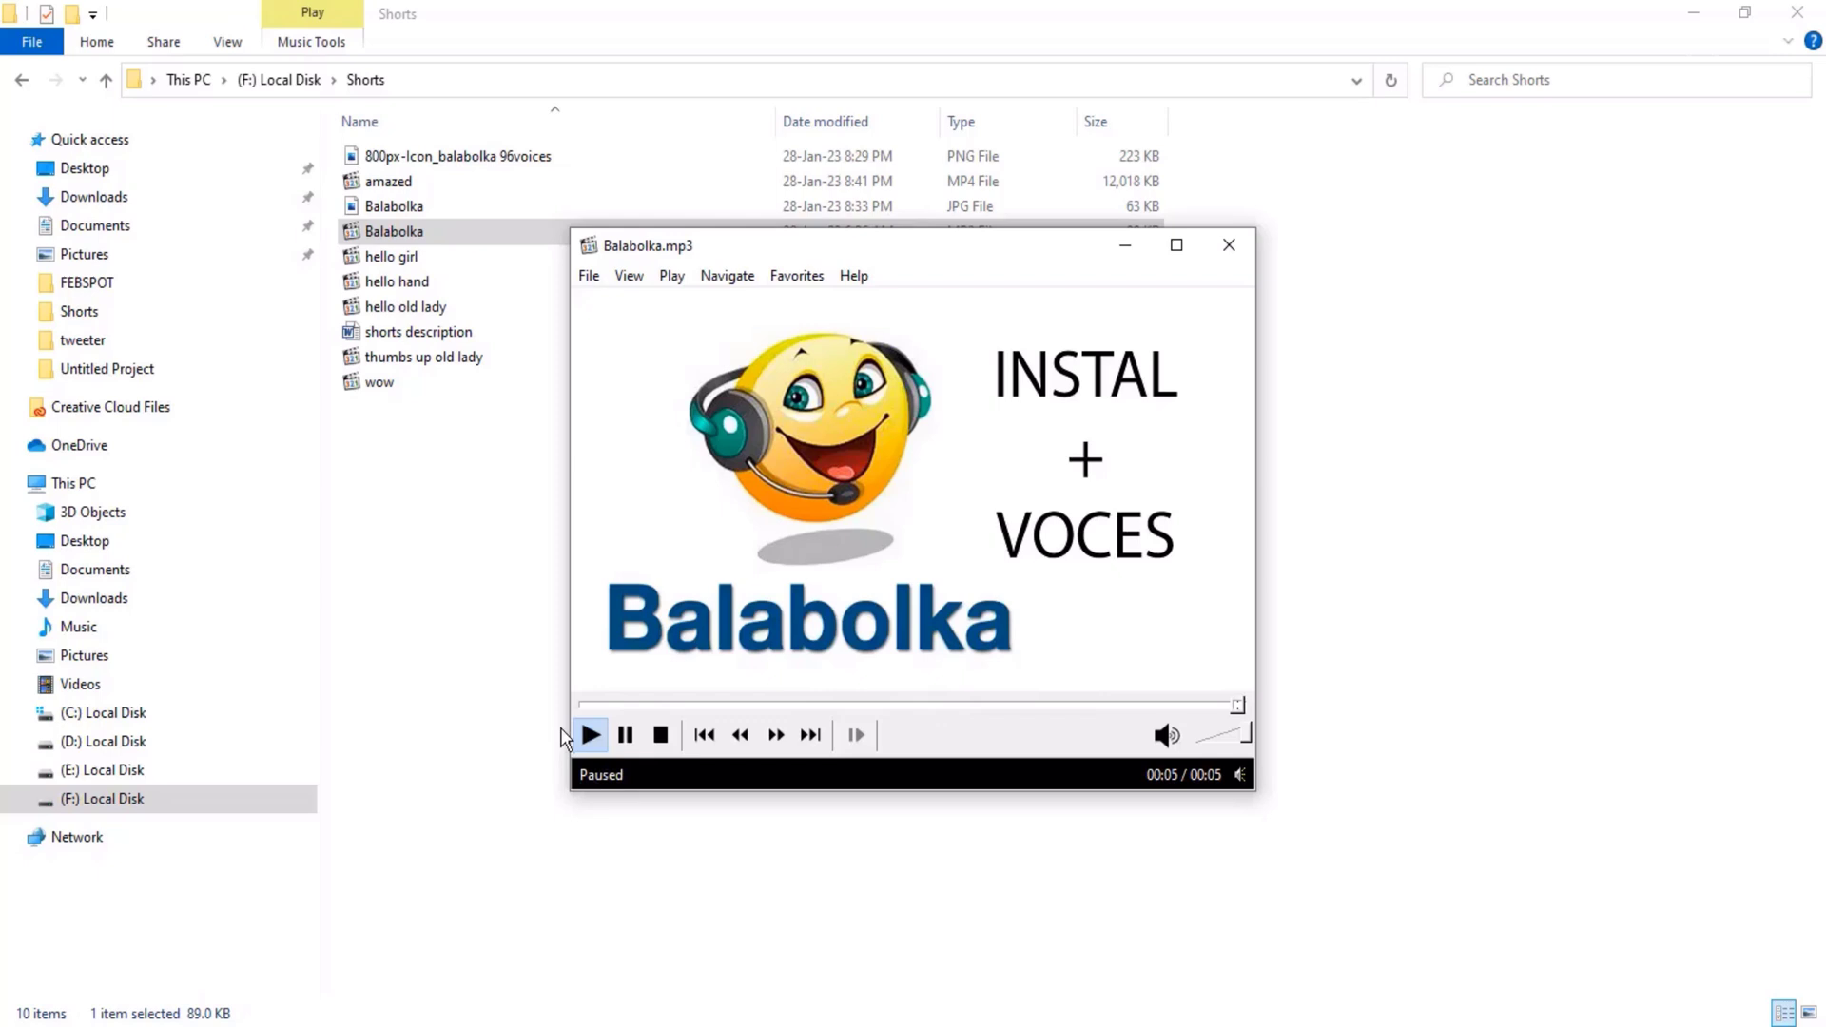
{"action": "left_click", "coordinate": [1229, 247]}
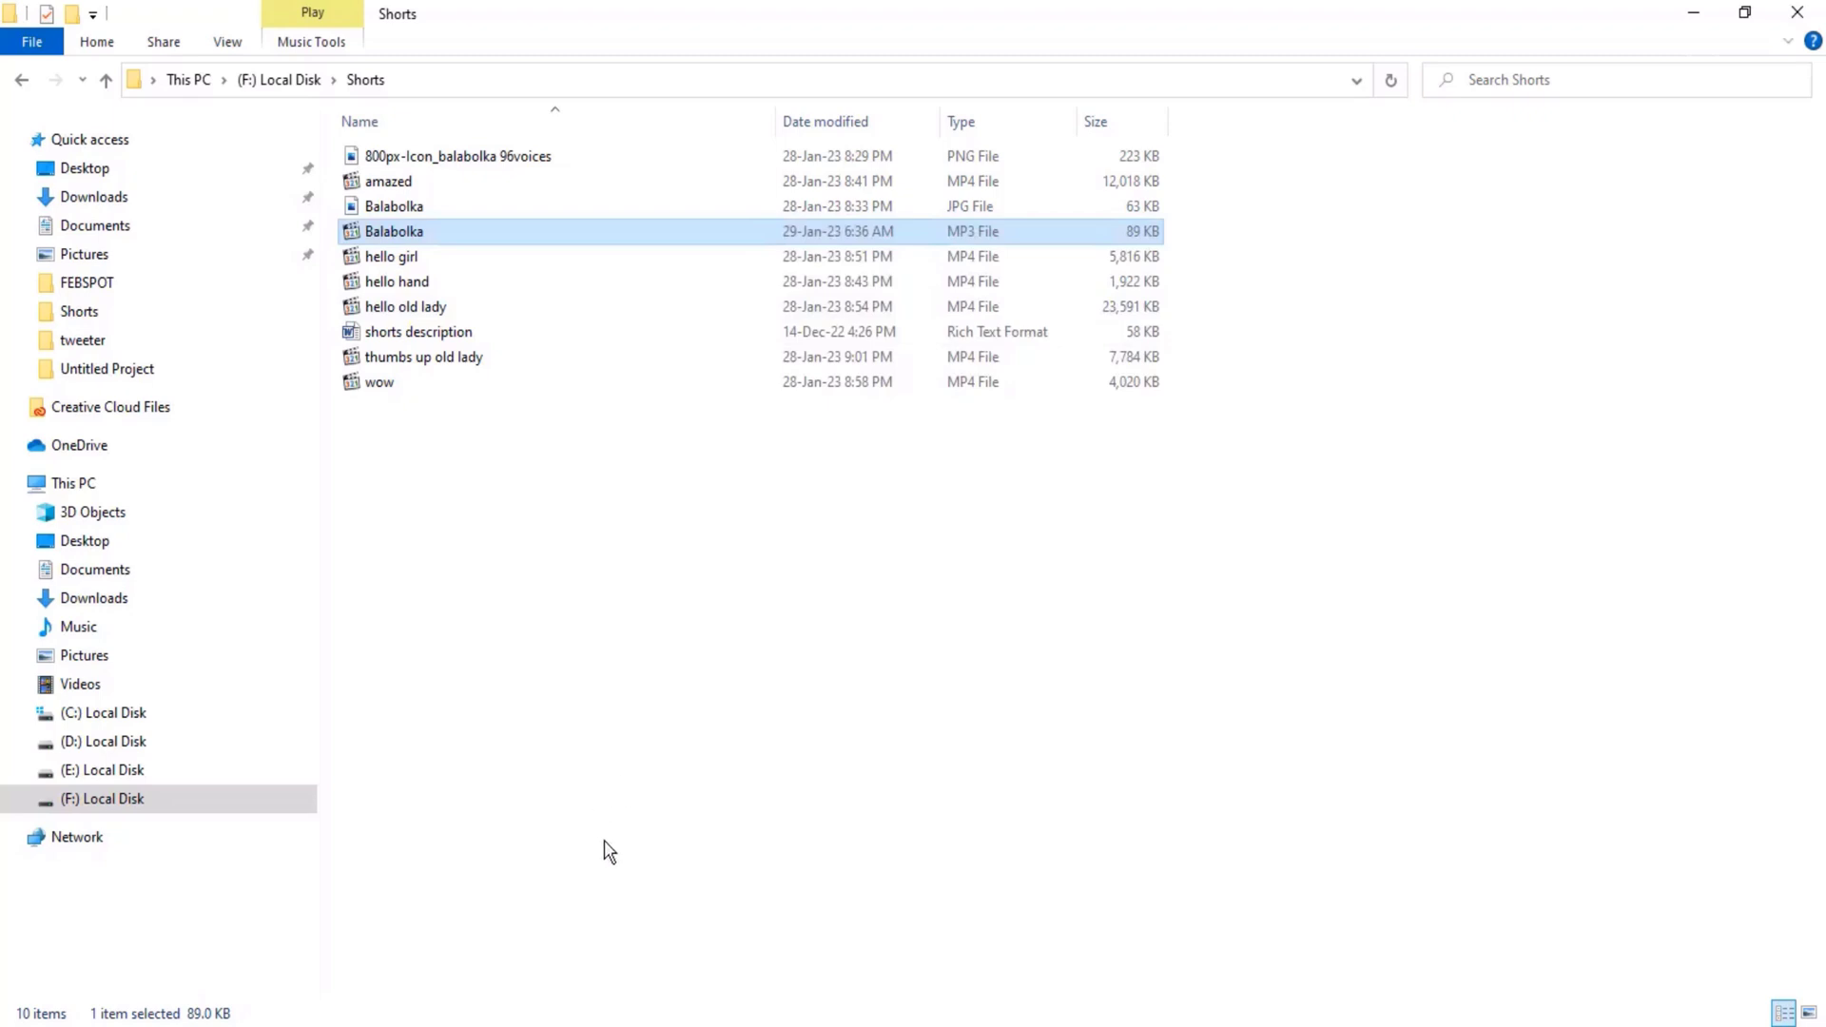
{"action": "key", "text": "alt+Tab"}
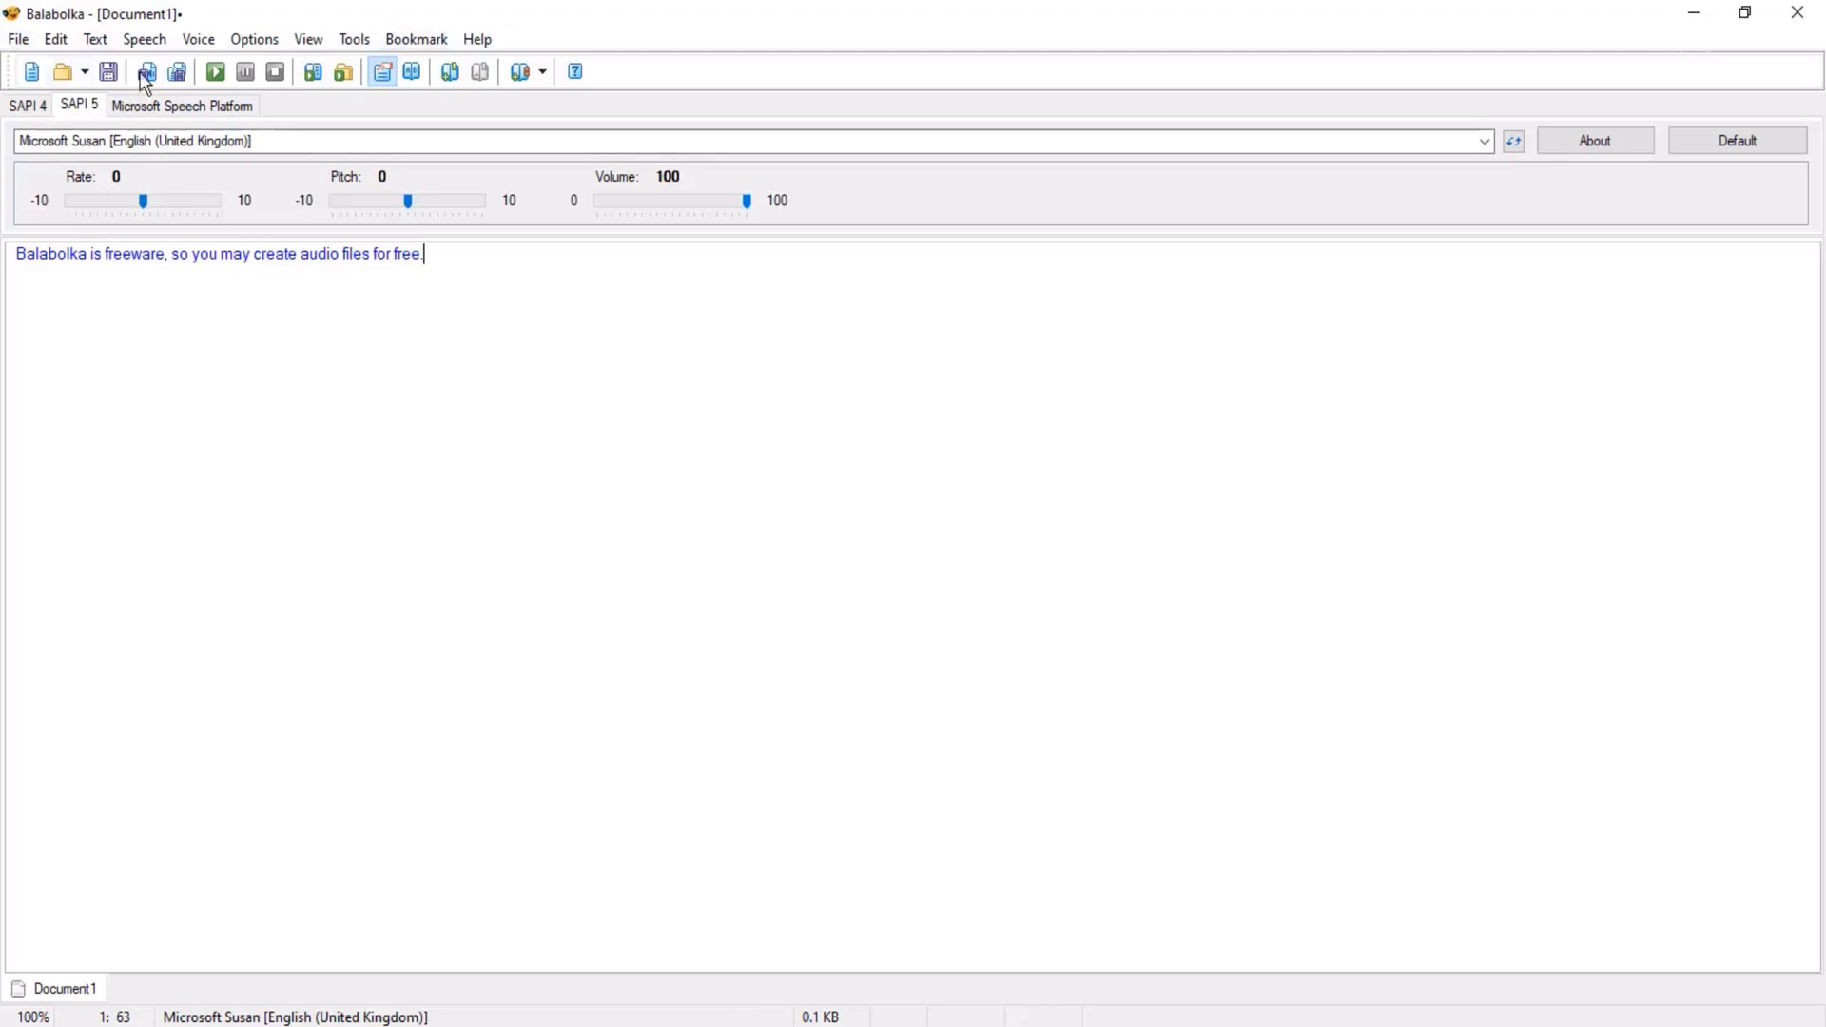
{"action": "left_click", "coordinate": [19, 39]}
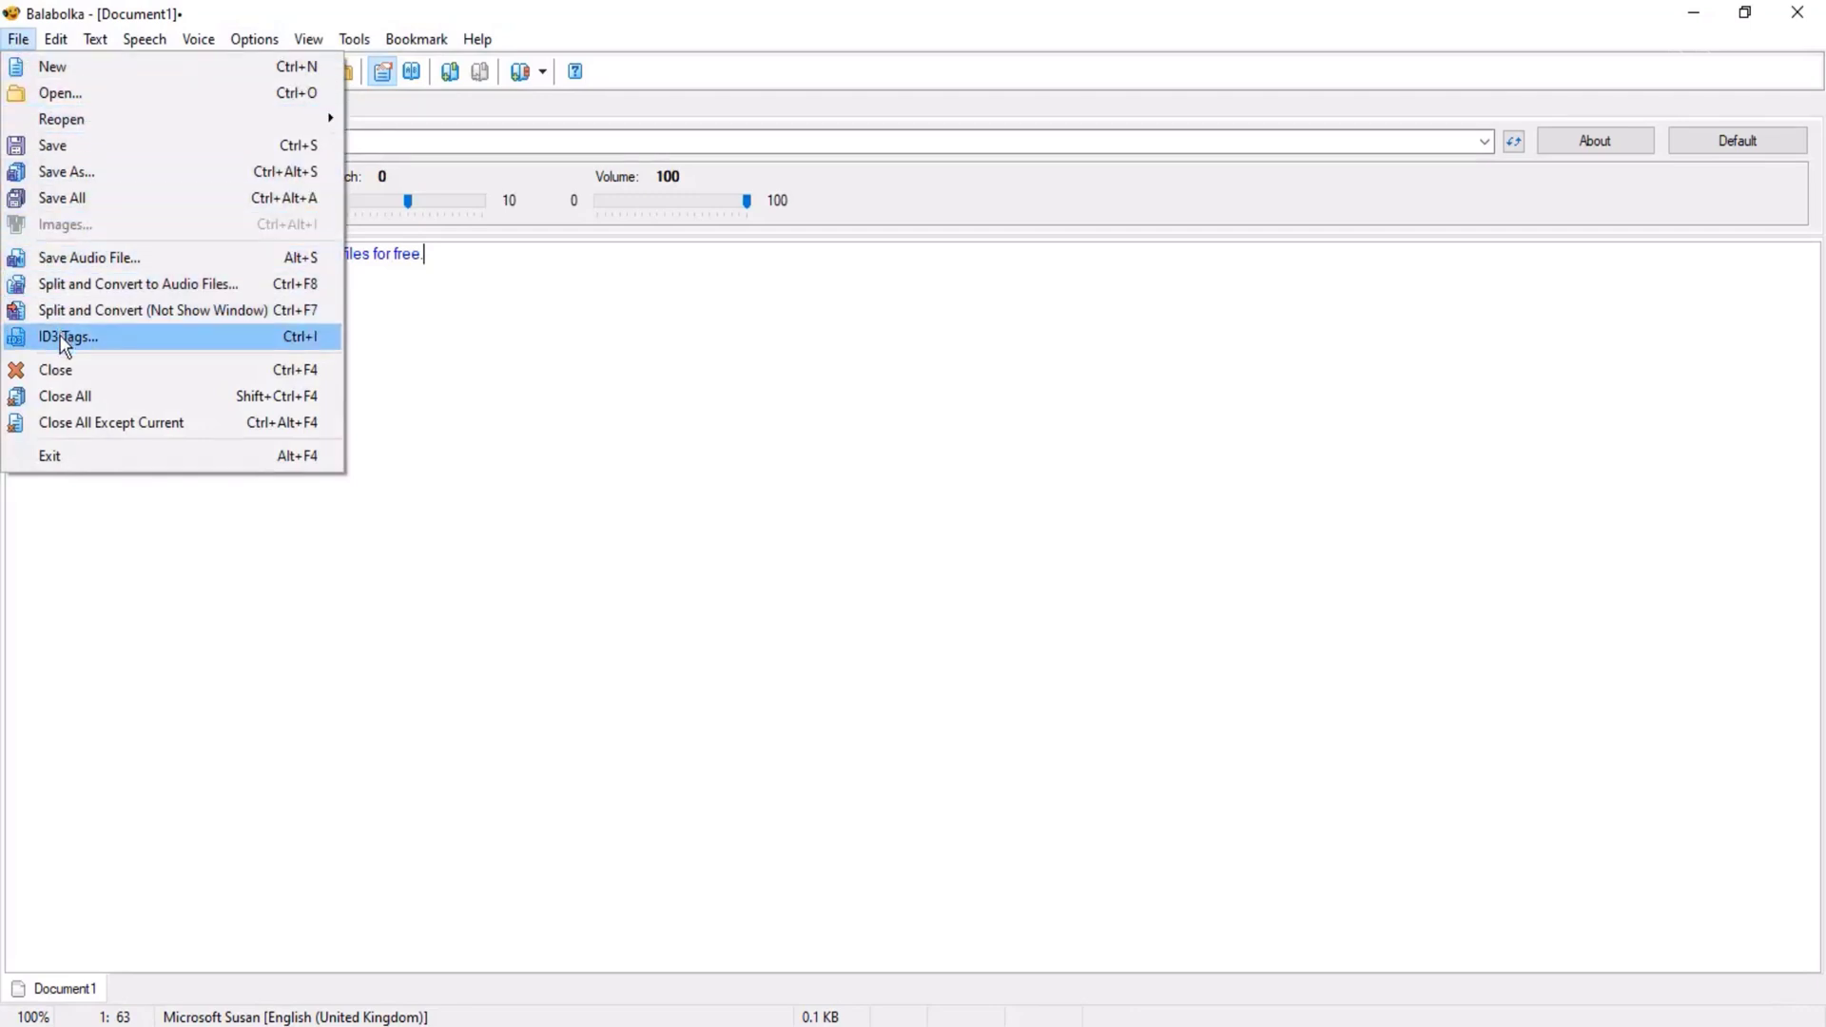
{"action": "mouse_move", "coordinate": [102, 138]}
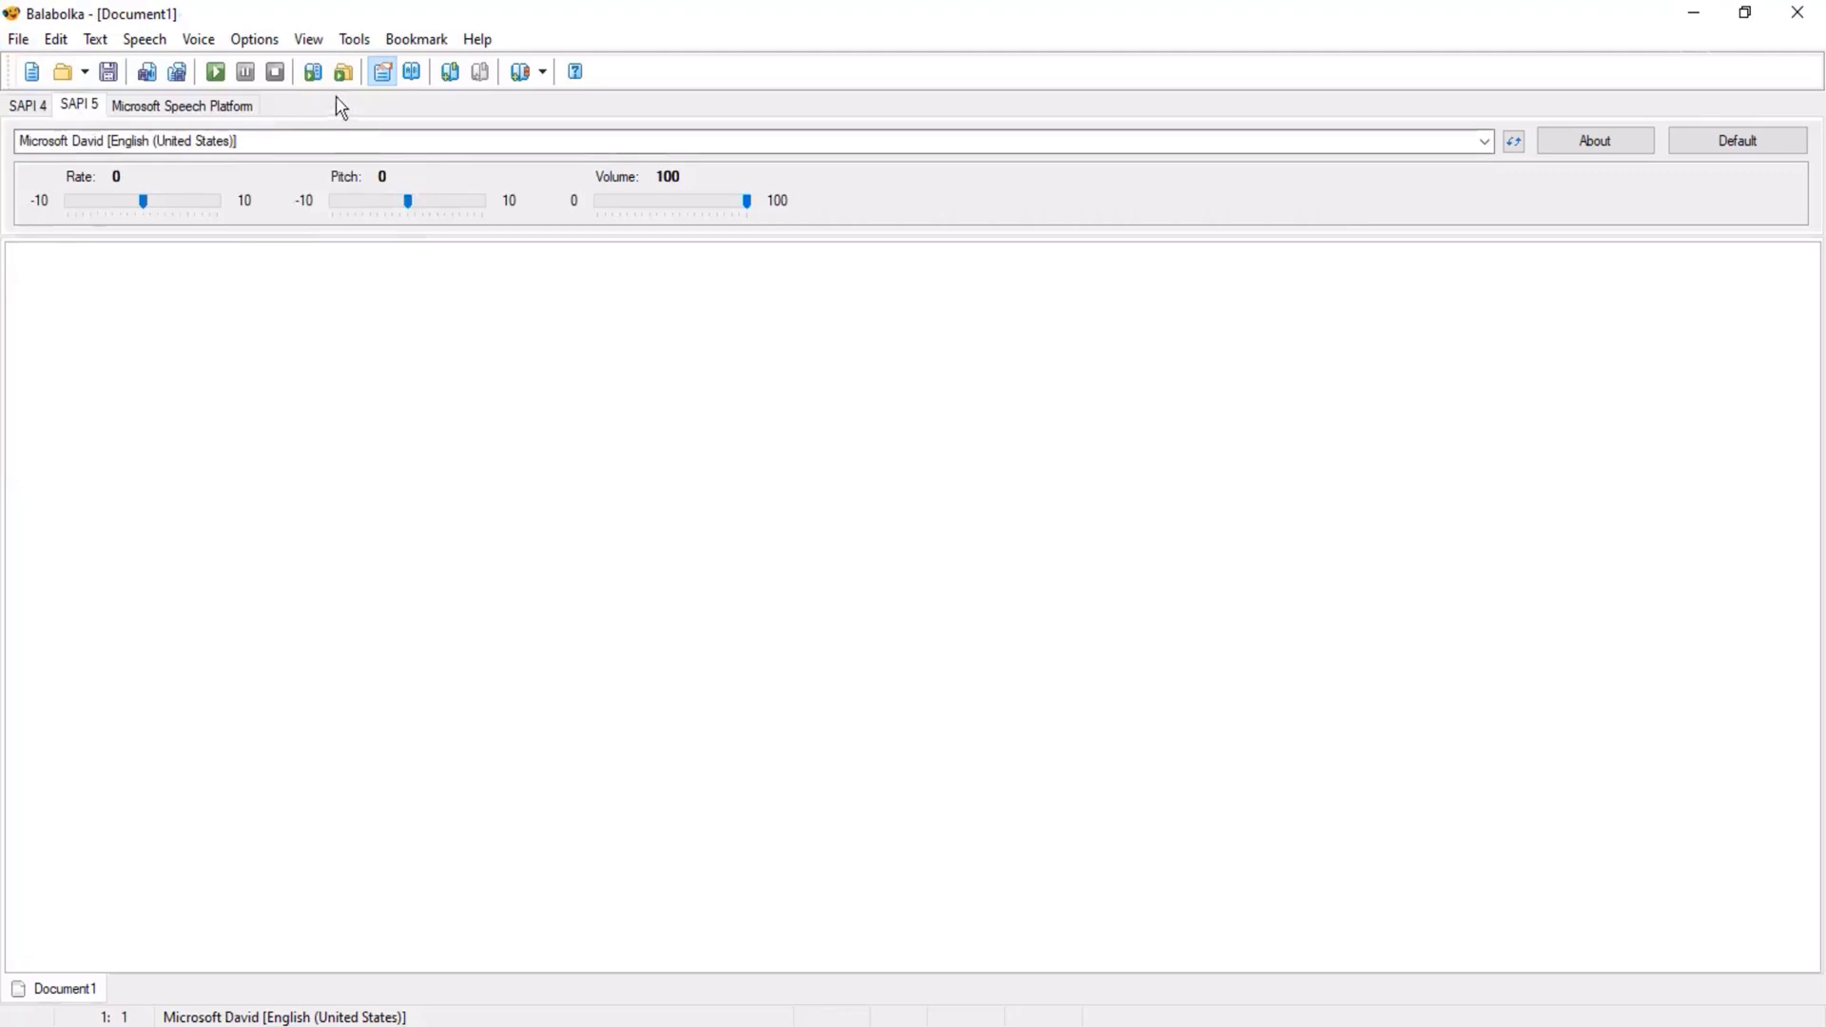
Open the Subtitle Converter and locate the subtitle file Curves Technique in Photoshop for Text.en in the Shorts folder
{"action": "left_click", "coordinate": [365, 41]}
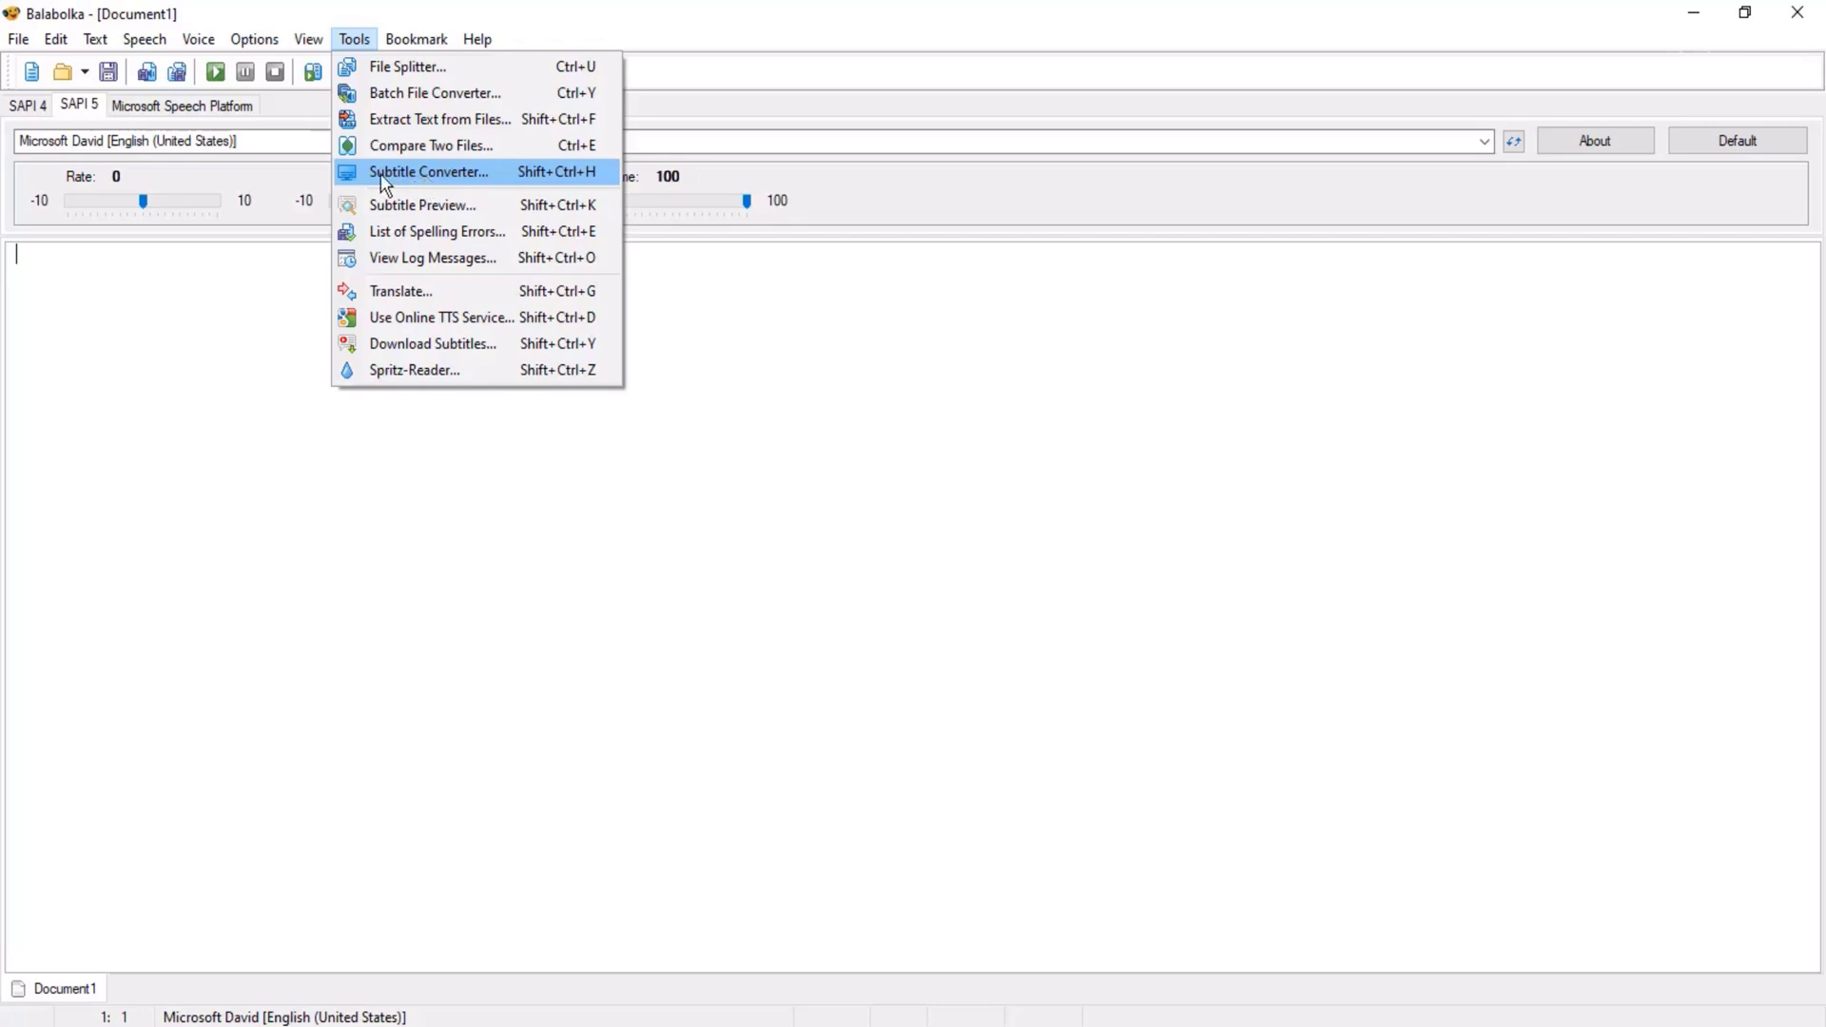
{"action": "left_click", "coordinate": [424, 173]}
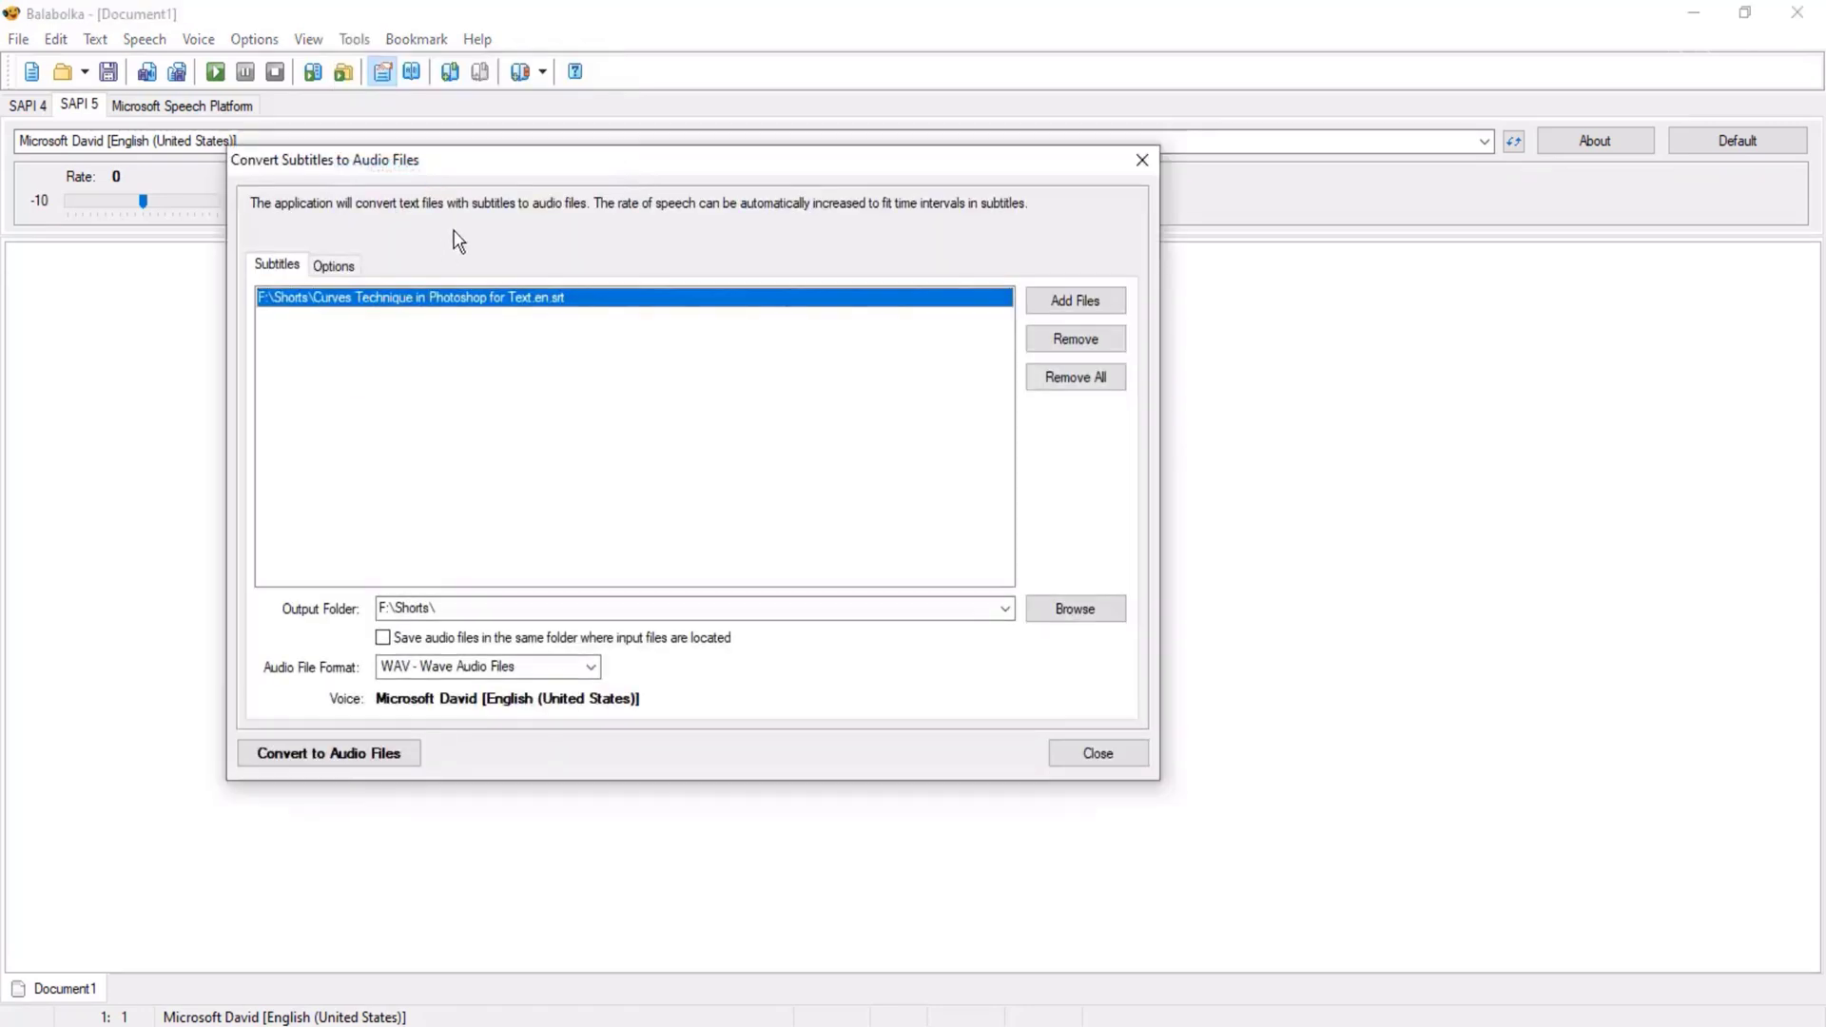
{"action": "left_click", "coordinate": [1076, 301]}
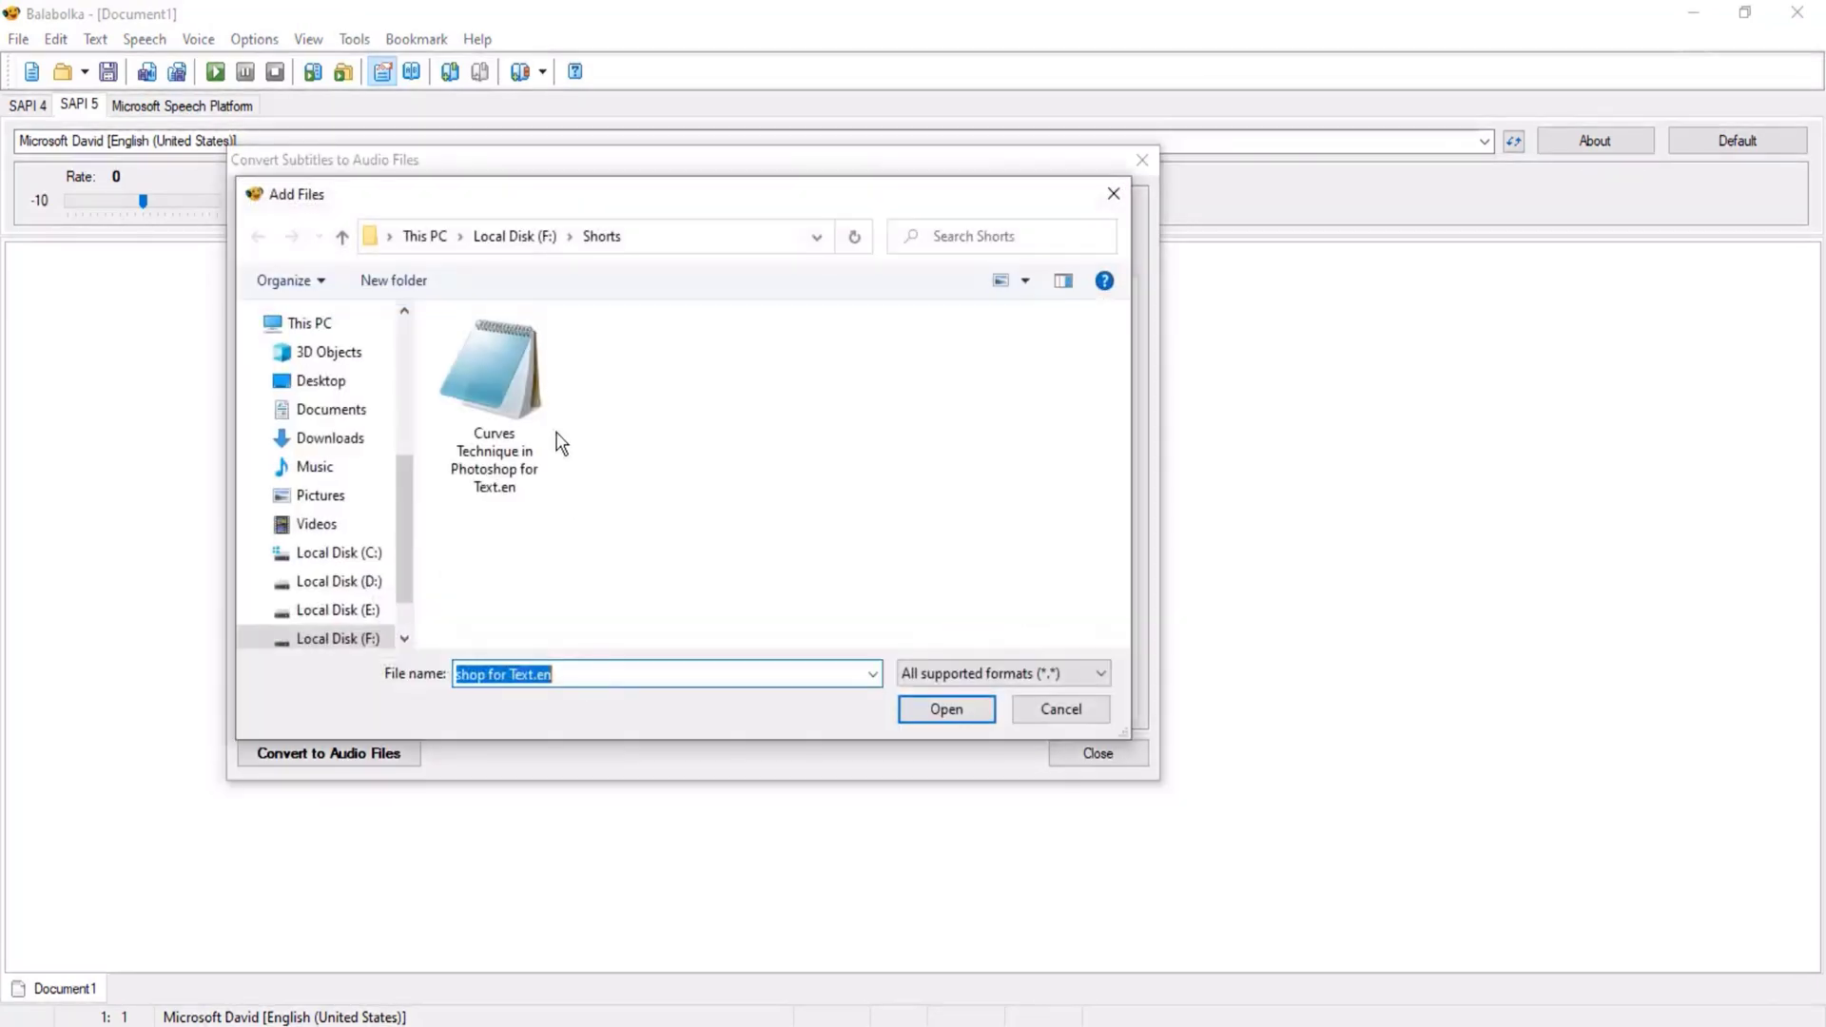
{"action": "left_click", "coordinate": [504, 358]}
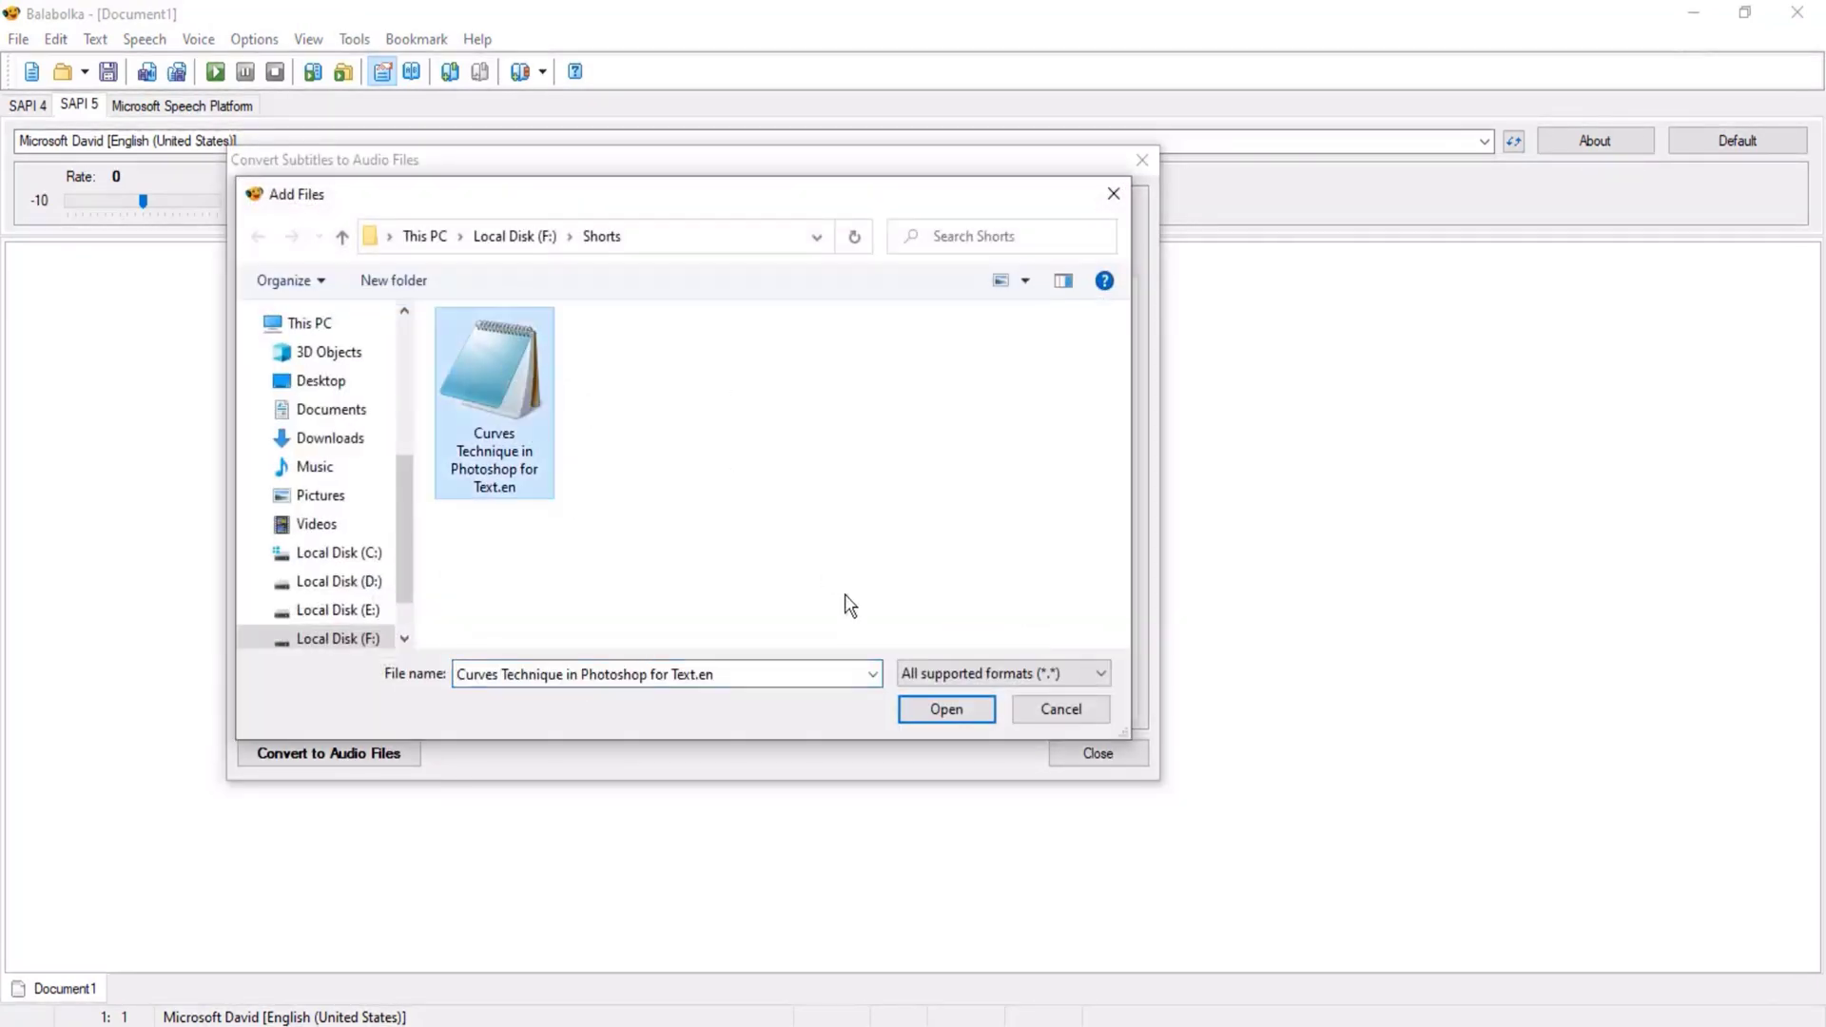
{"action": "left_click", "coordinate": [1025, 713]}
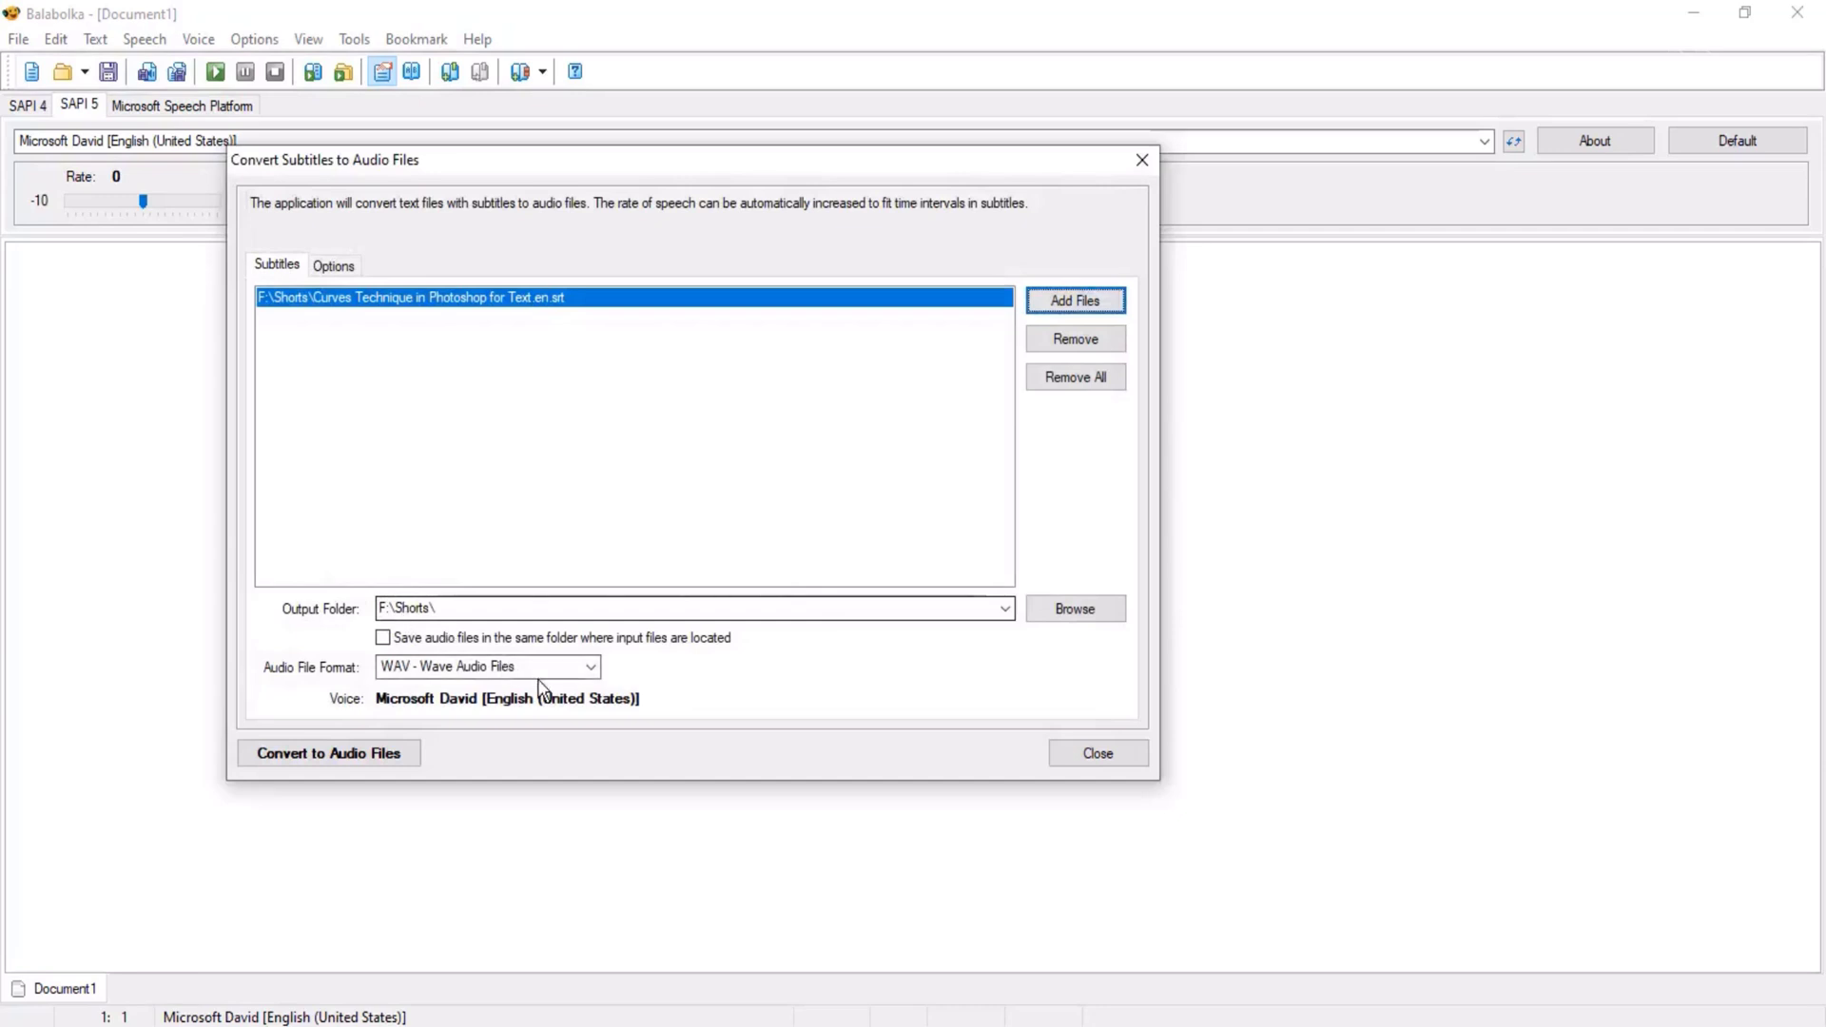
Set the audio file format to MP3 and convert the listed subtitle file to audio
{"action": "left_click", "coordinate": [592, 668]}
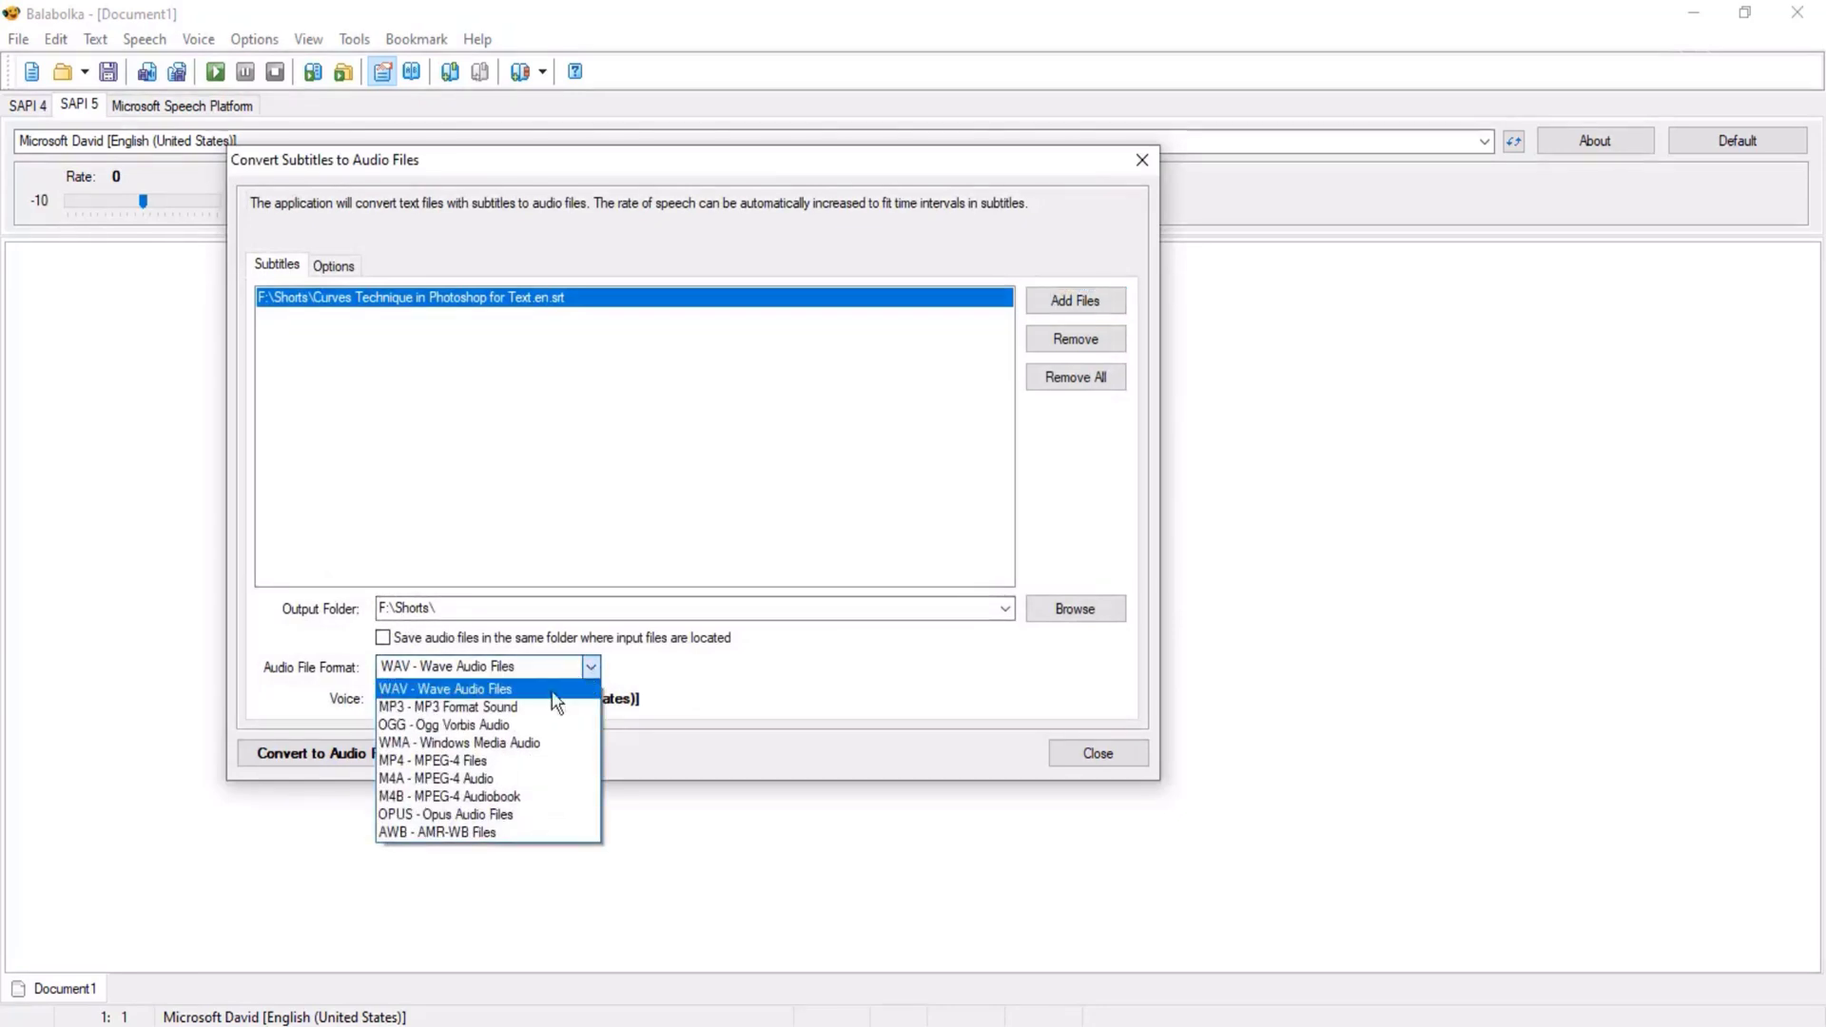
{"action": "left_click", "coordinate": [530, 704]}
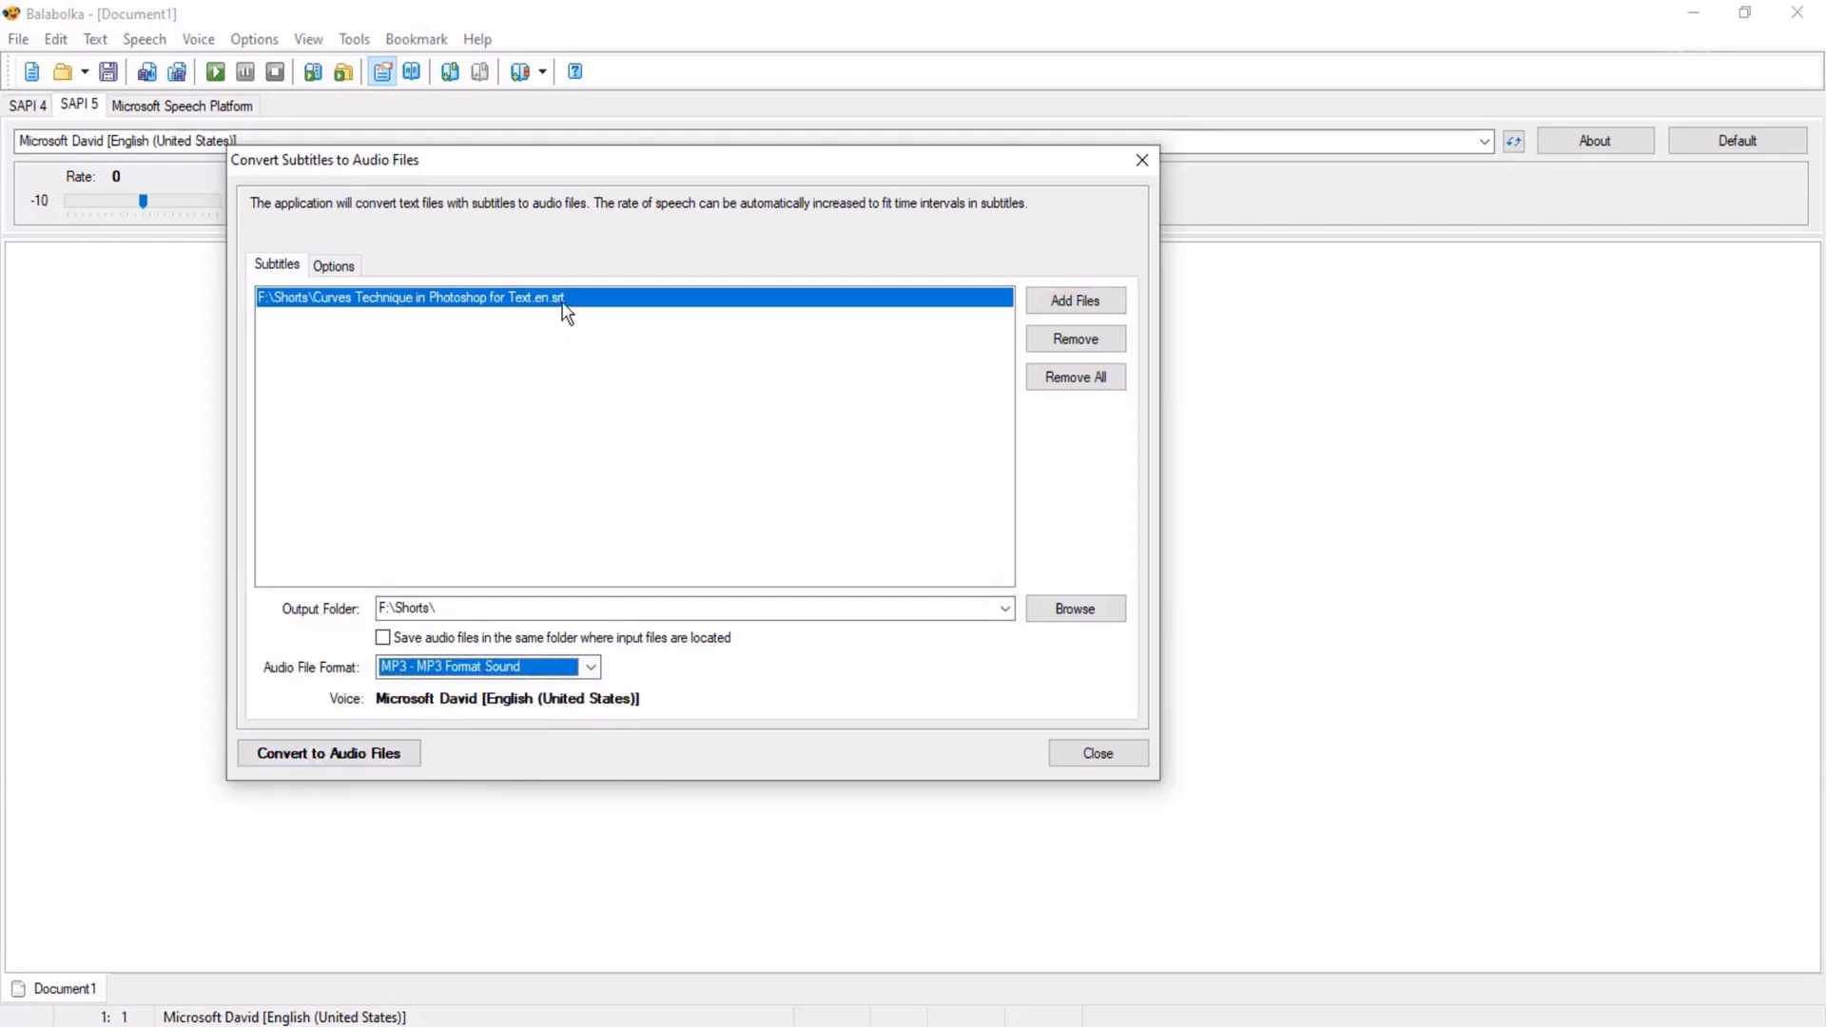
{"action": "left_click", "coordinate": [320, 754]}
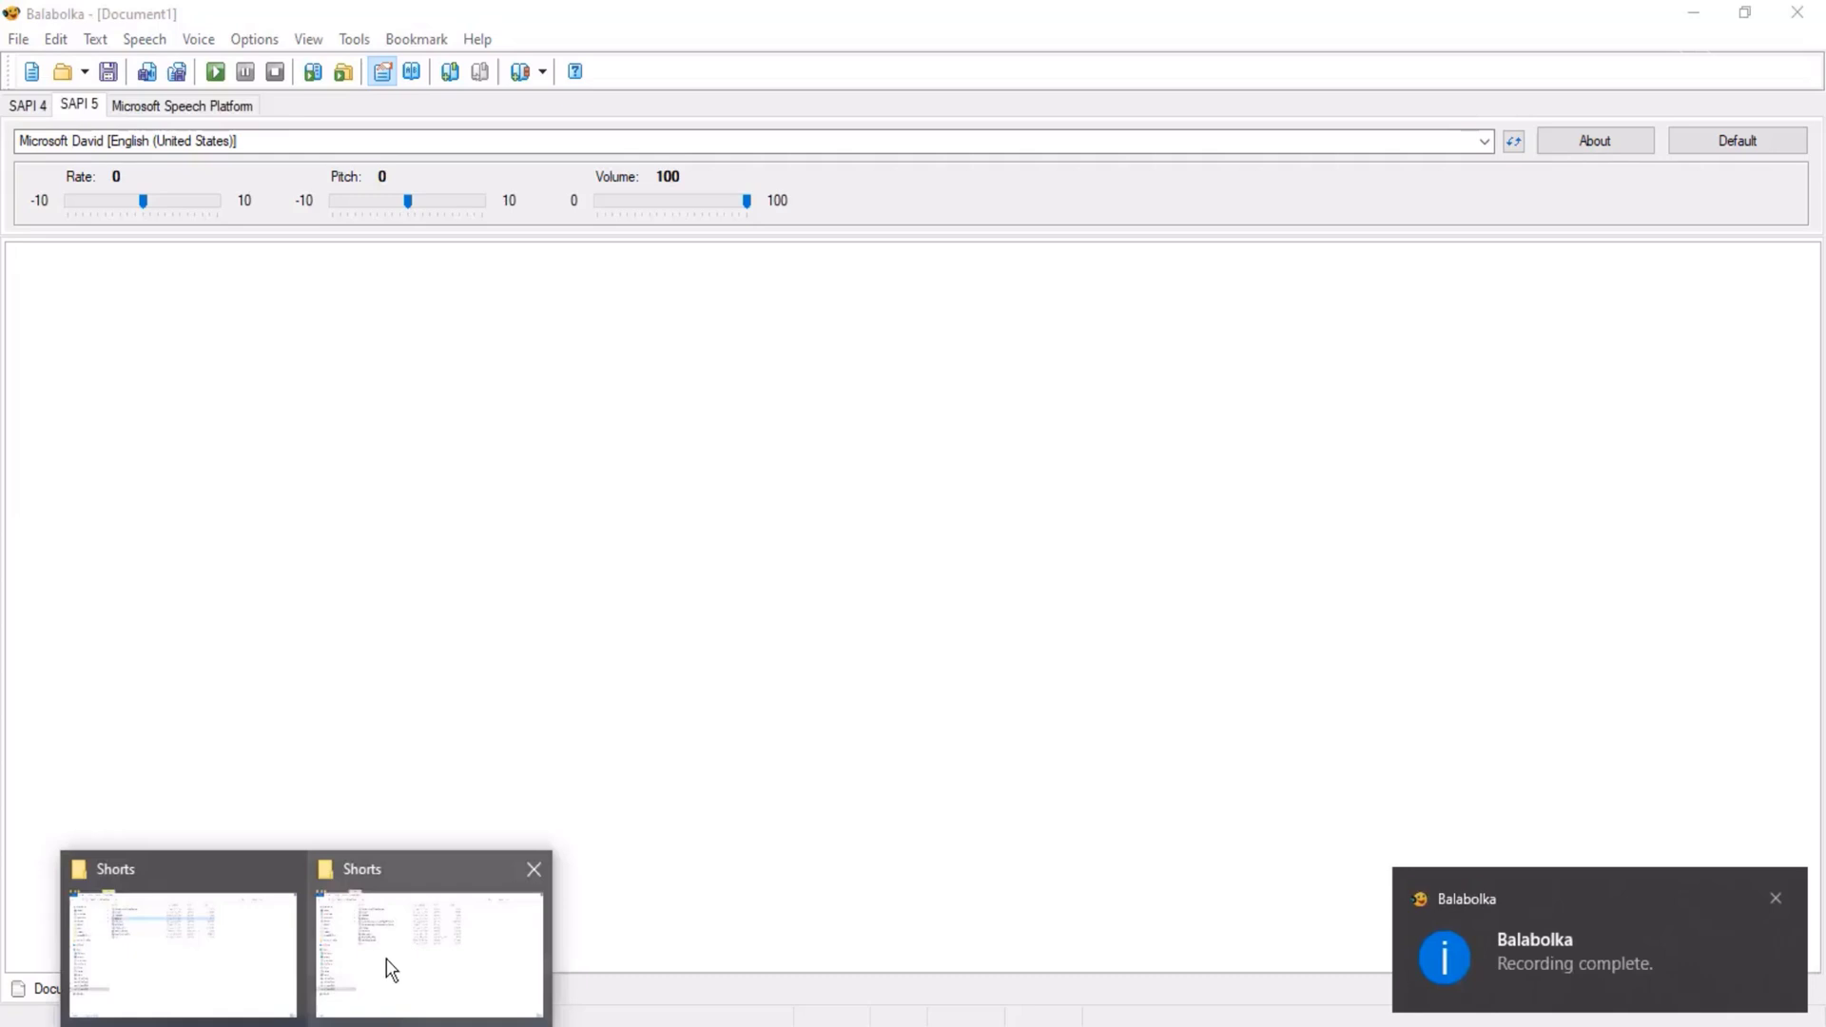
Play the converted Curves Technique in Photoshop for Text.en MP3 from the Shorts folder, stop it and close the player
{"action": "left_click", "coordinate": [387, 965]}
{"action": "left_click", "coordinate": [397, 284]}
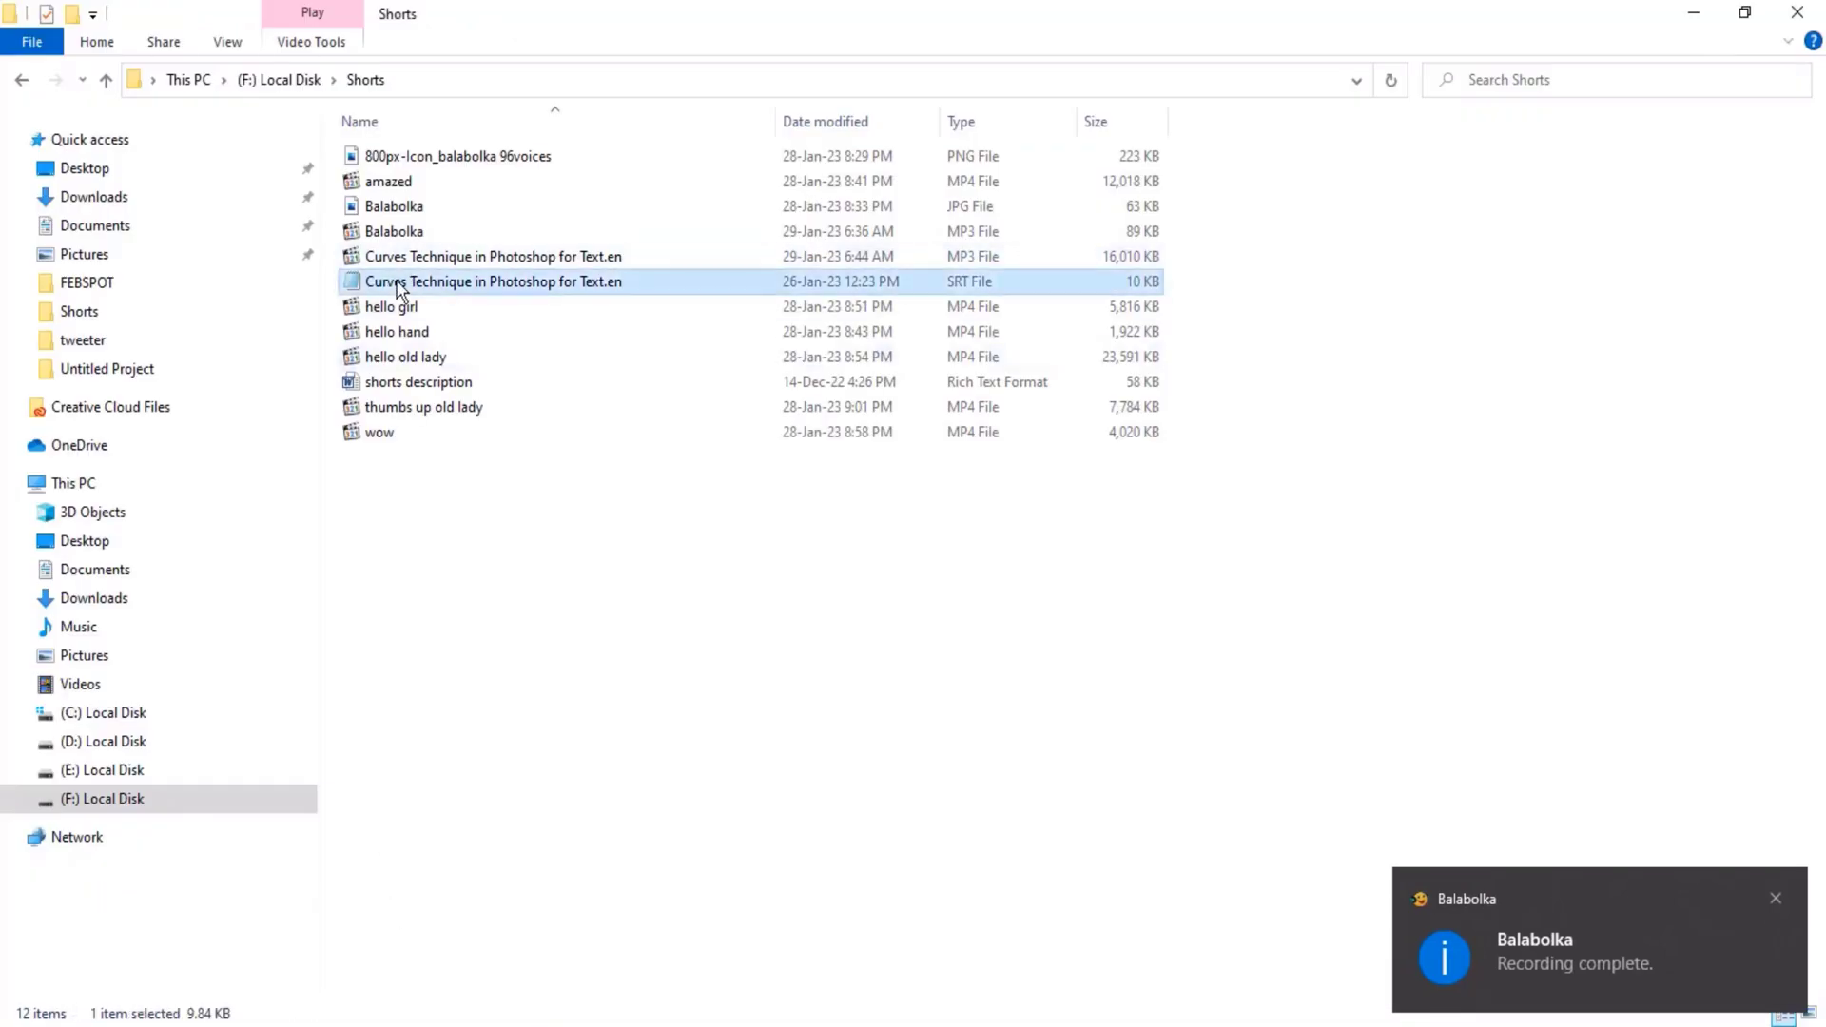
{"action": "double_click", "coordinate": [398, 256]}
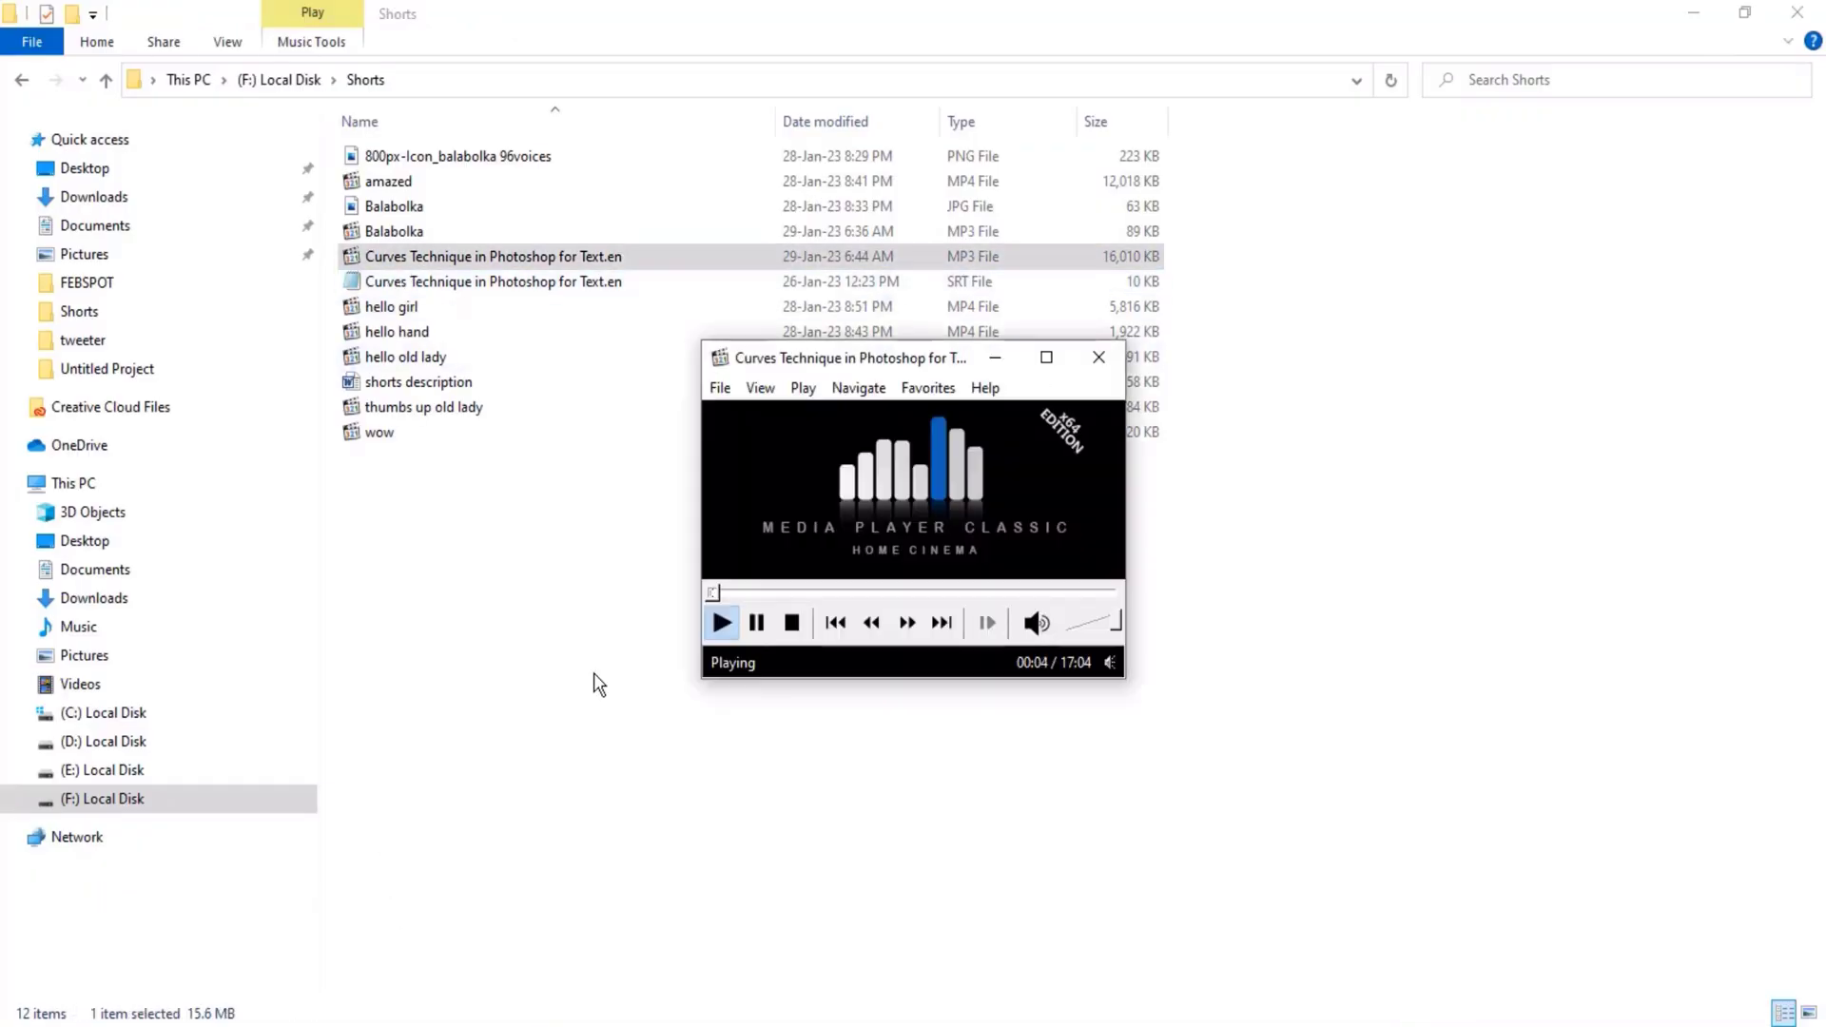
{"action": "left_click", "coordinate": [790, 626]}
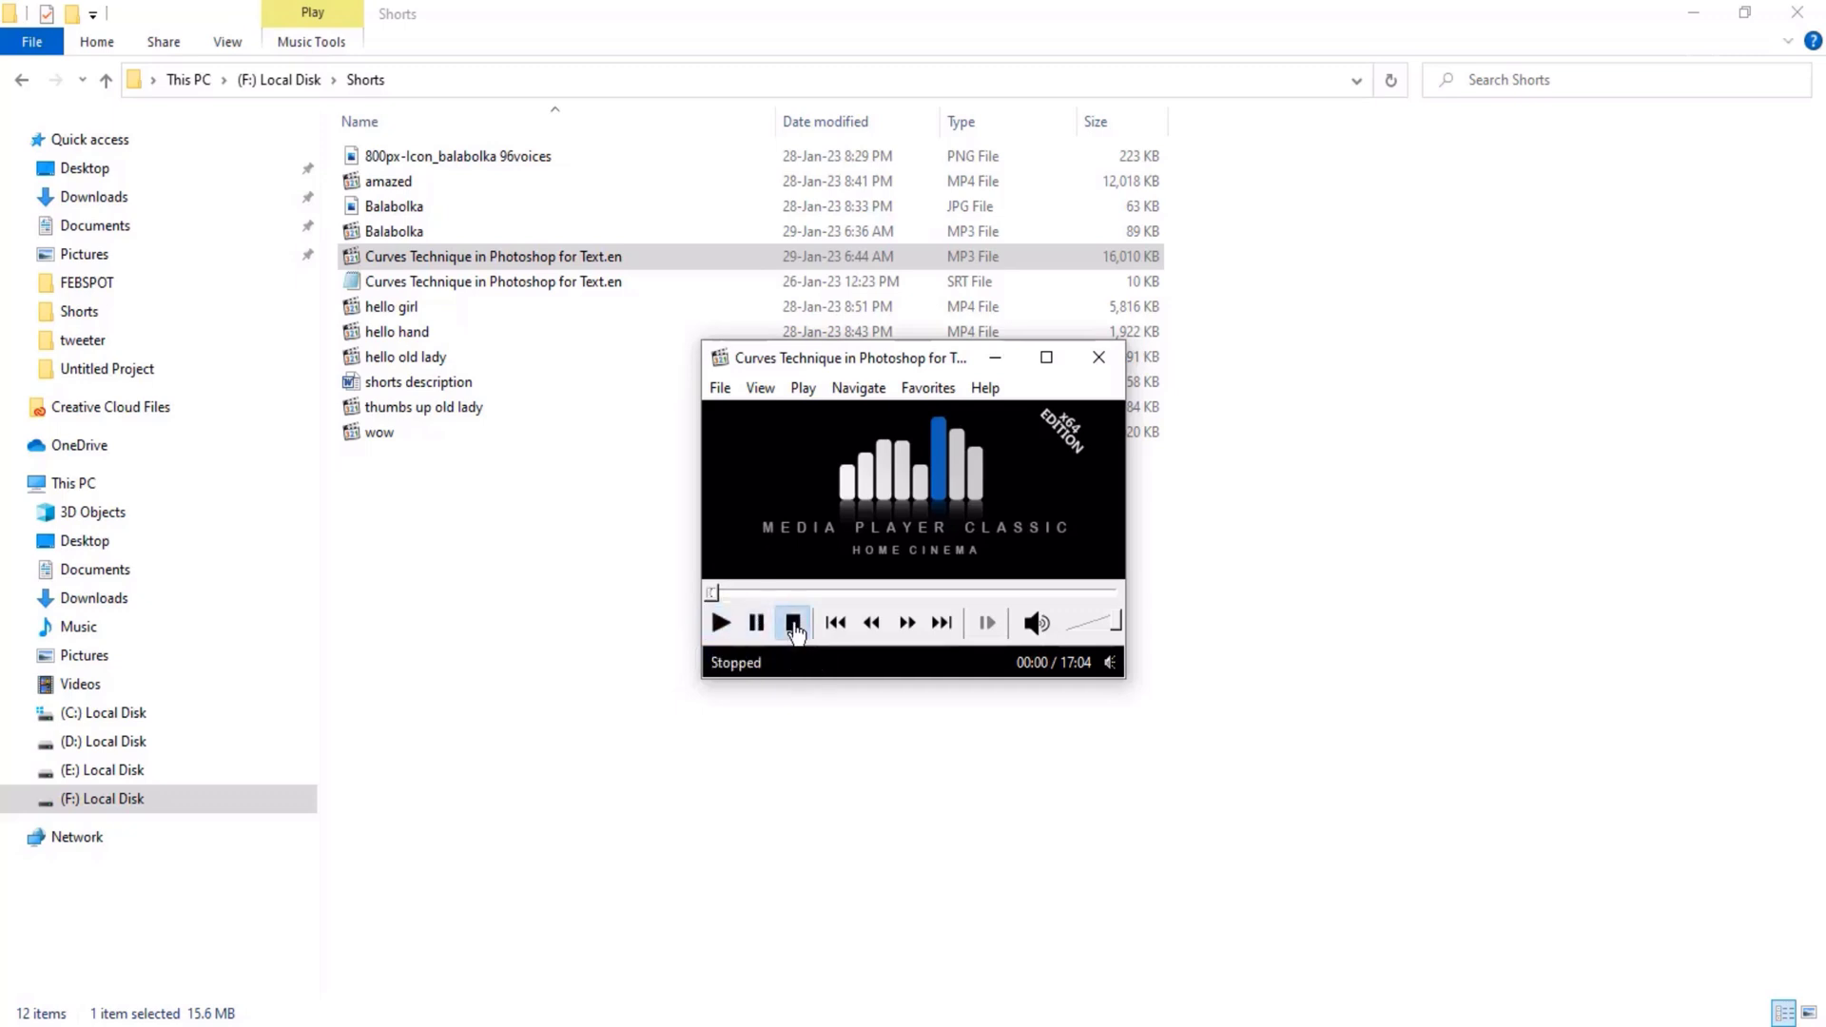
{"action": "left_click", "coordinate": [1099, 360]}
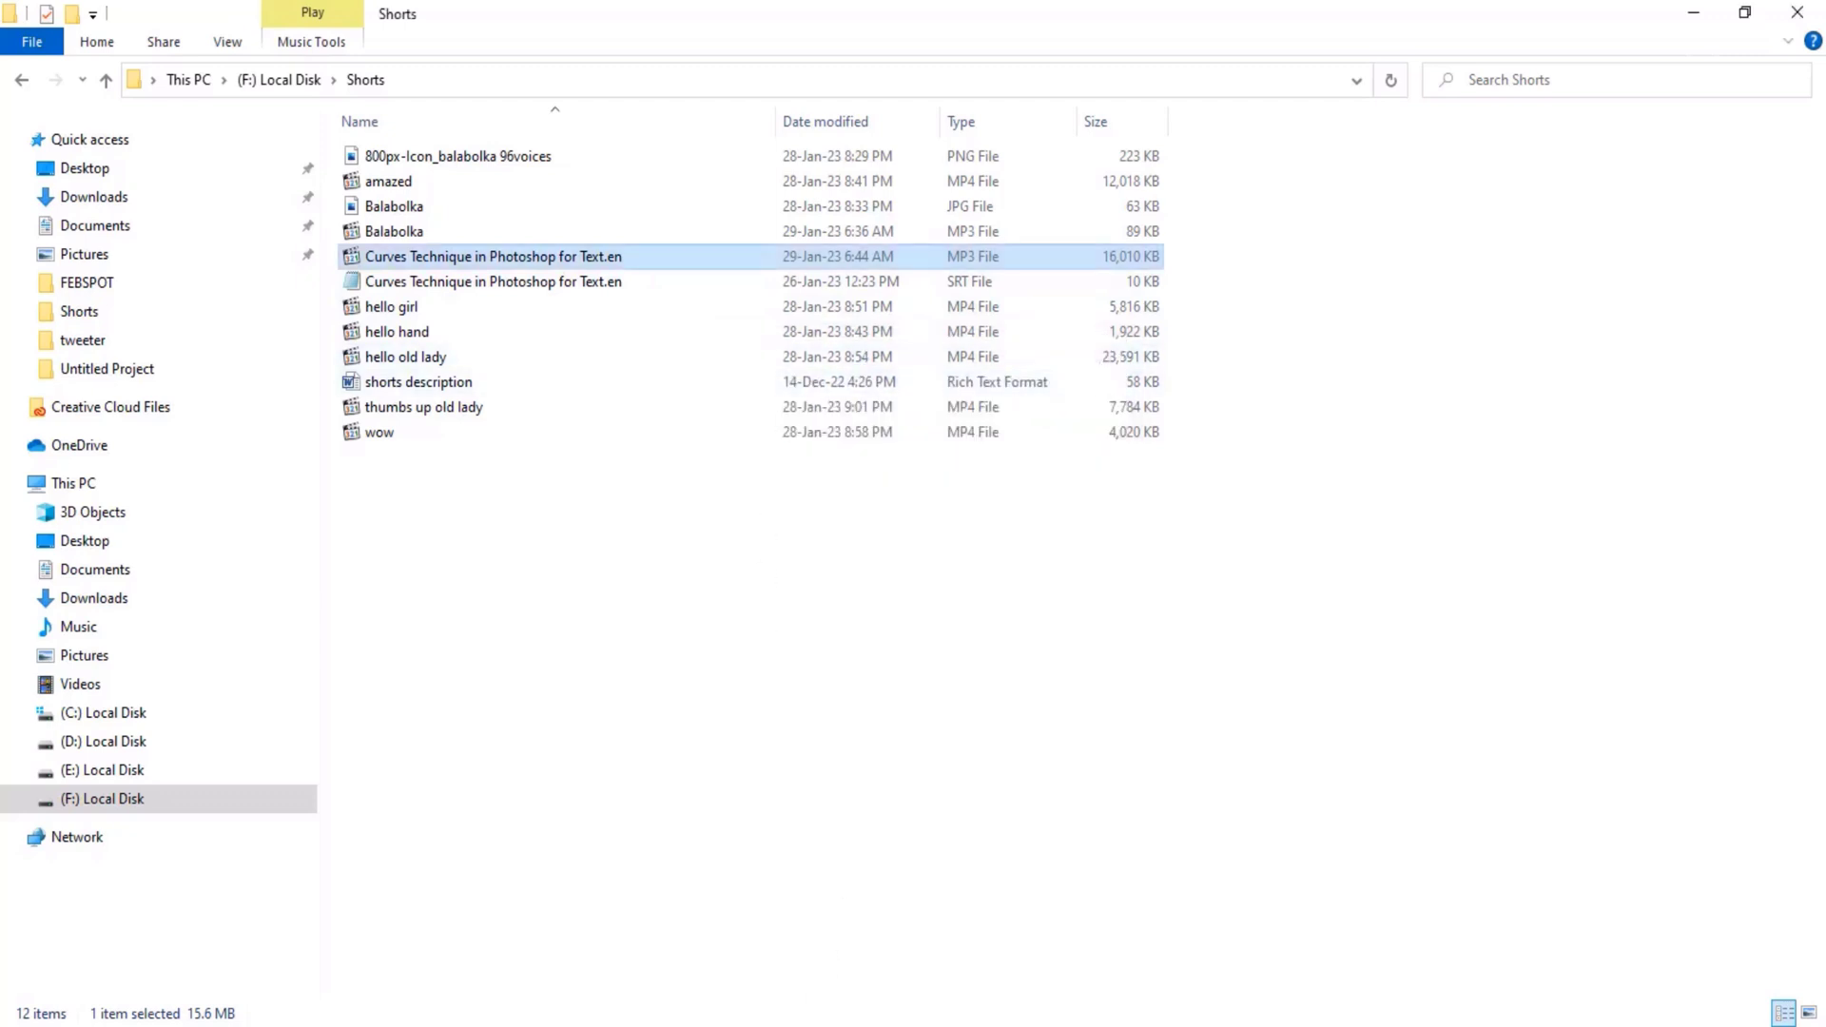